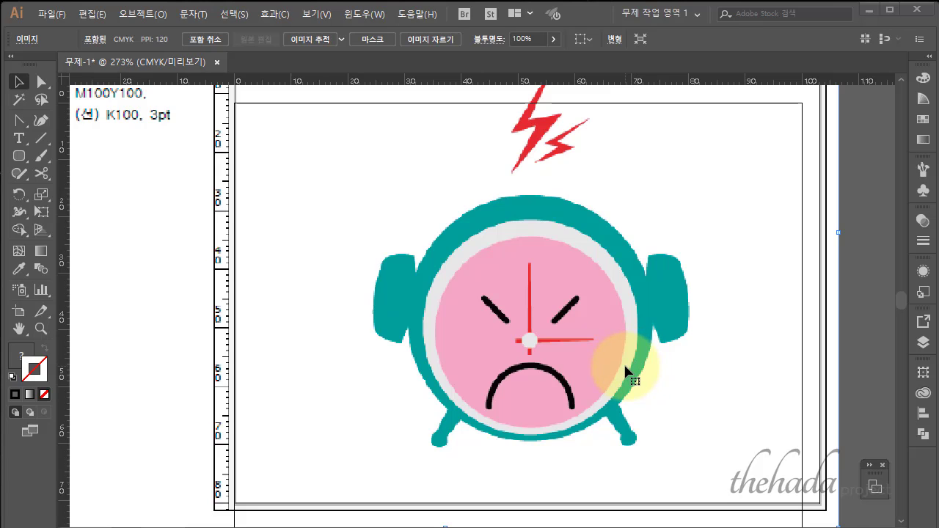
# Step: Delete the placed reference clock image so only the colour swatches remain
pyautogui.press('Delete')
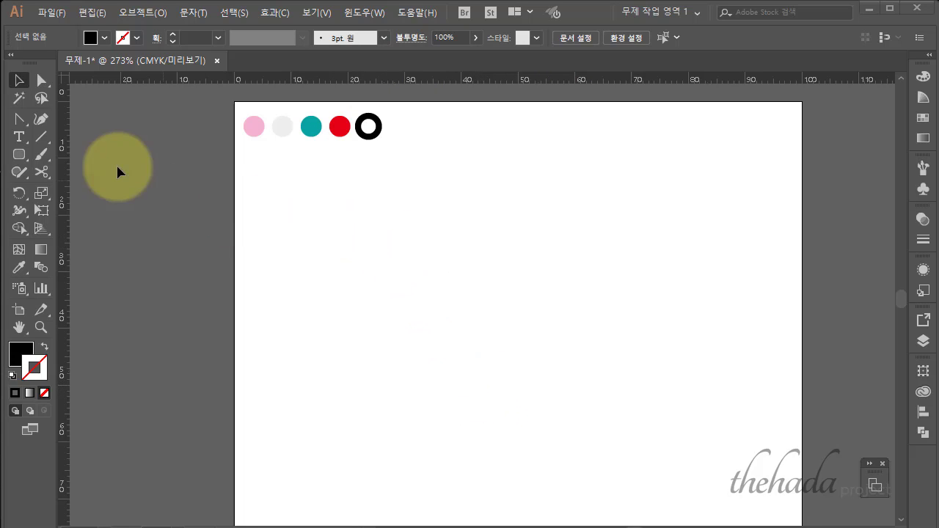
# Step: Create a 40 mm by 40 mm circle with the Ellipse tool
pyautogui.click(23, 156)
pyautogui.moveTo(23, 155); pyautogui.dragTo(69, 174)
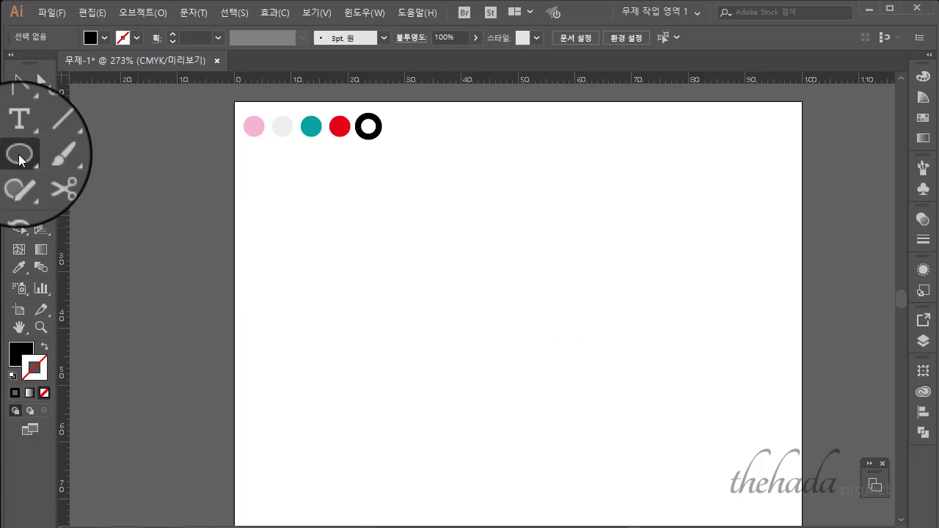
pyautogui.click(521, 295)
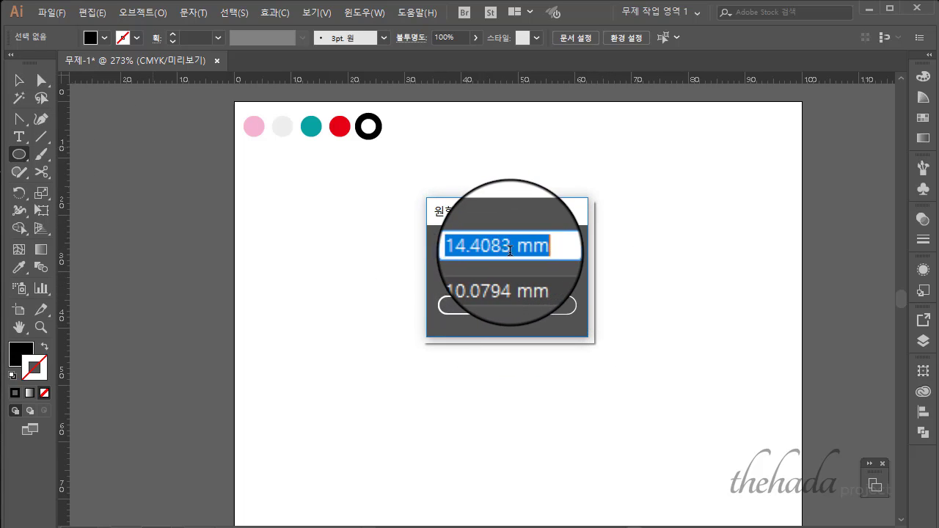
pyautogui.write('40')
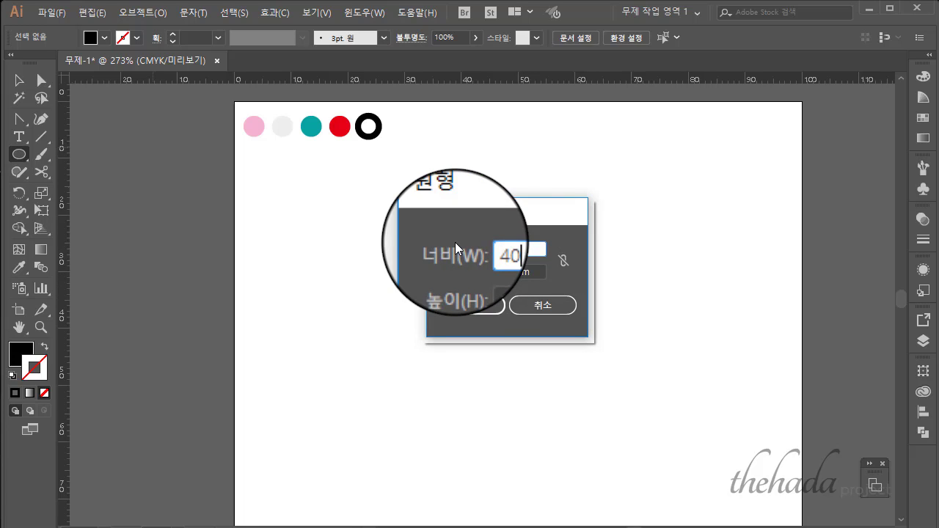
pyautogui.click(509, 270)
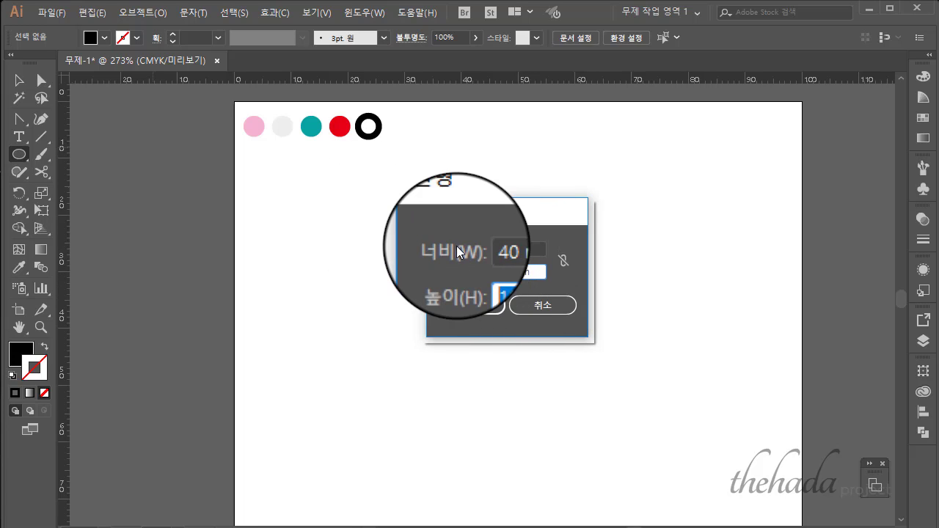
pyautogui.click(462, 314)
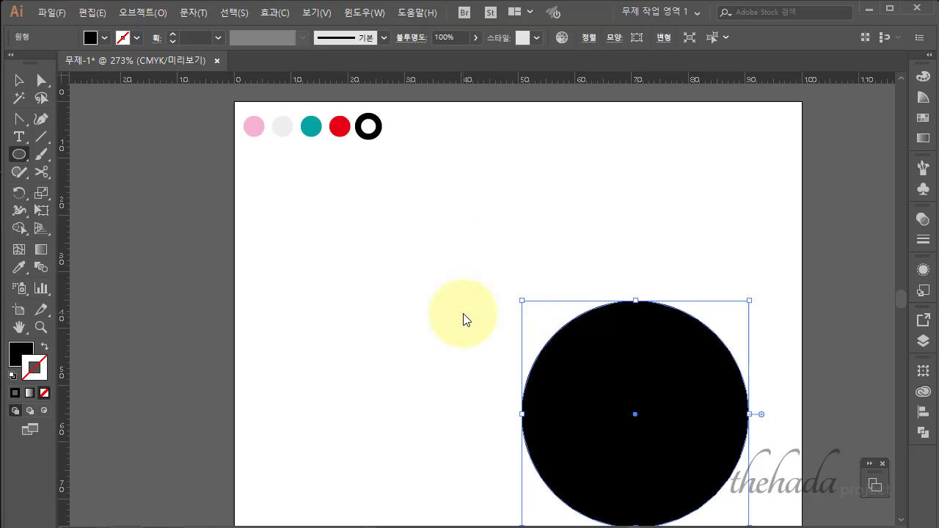
# Step: Move the circle toward the page centre and fill it with the teal swatch colour
pyautogui.press('v')
pyautogui.moveTo(635, 378); pyautogui.dragTo(506, 288)
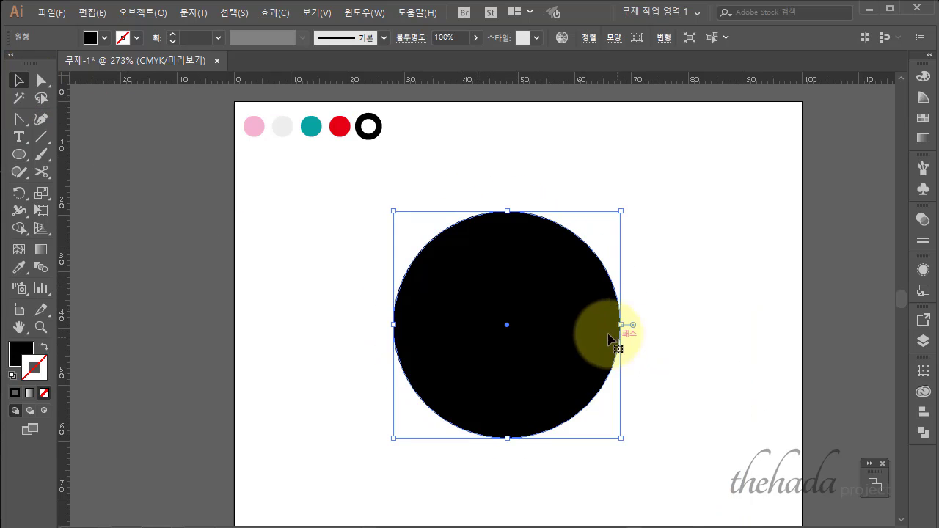
pyautogui.click(19, 267)
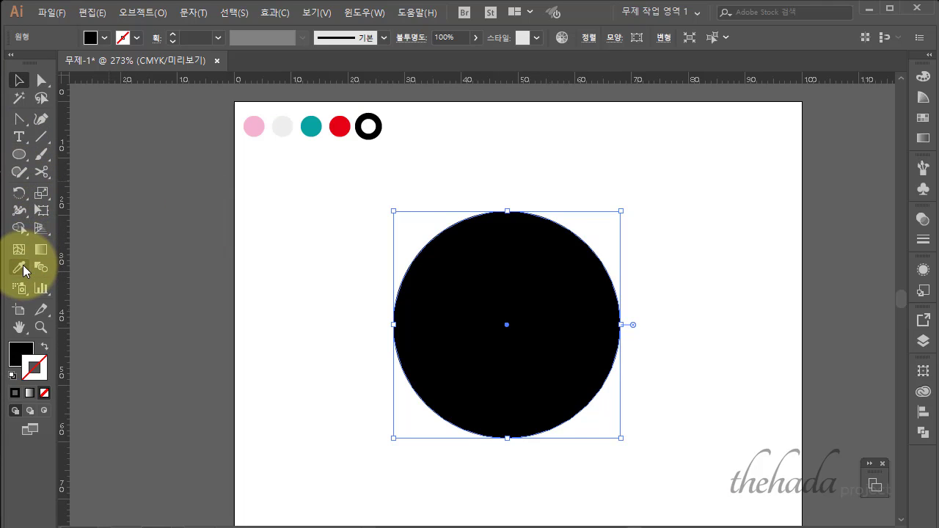
pyautogui.click(314, 126)
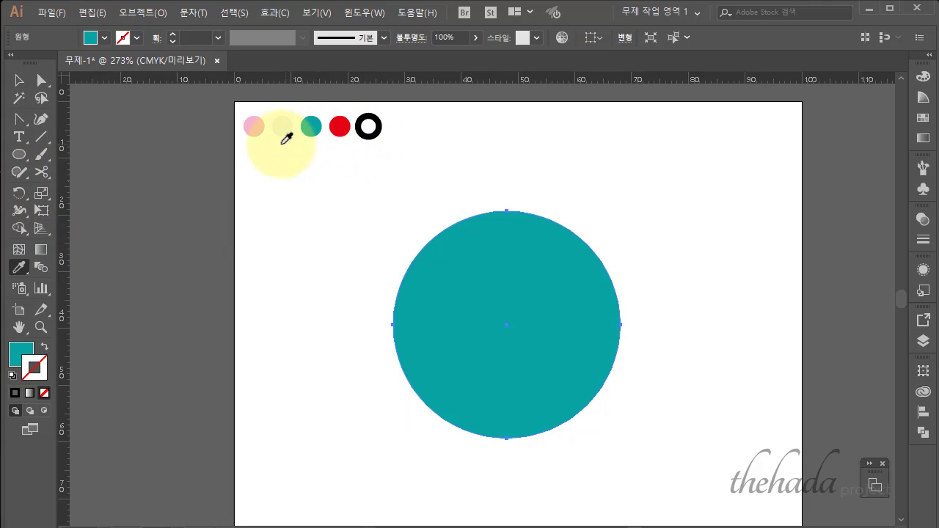
pyautogui.click(20, 80)
pyautogui.click(572, 142)
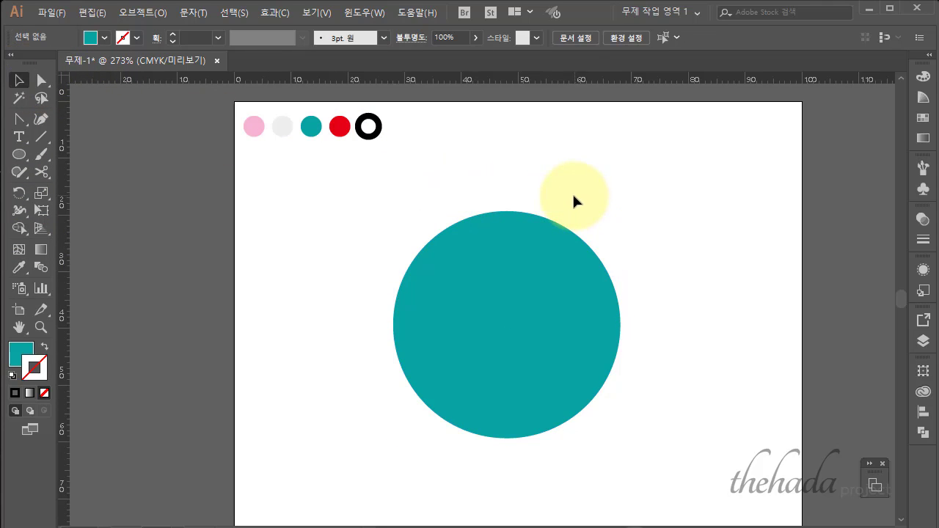
pyautogui.click(498, 219)
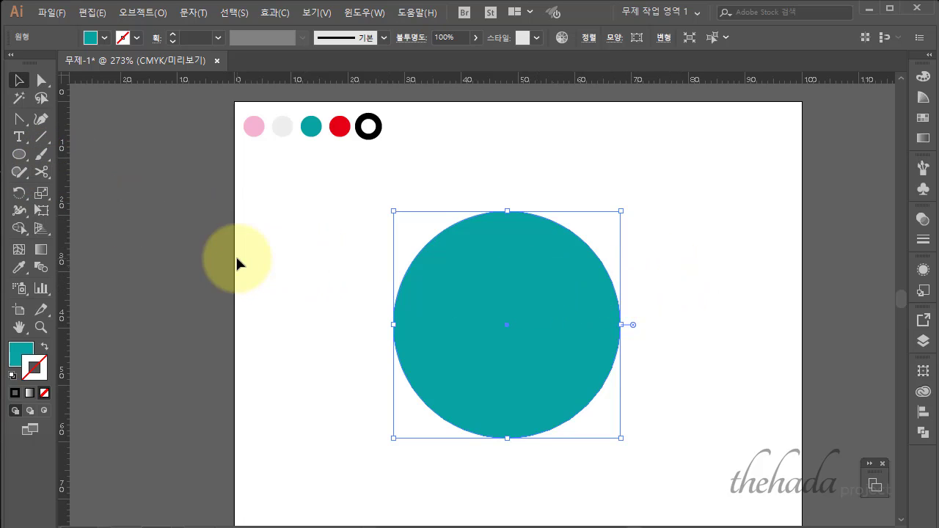
# Step: Open the Scale tool options for the selected teal circle
pyautogui.click(22, 155)
pyautogui.click(27, 163)
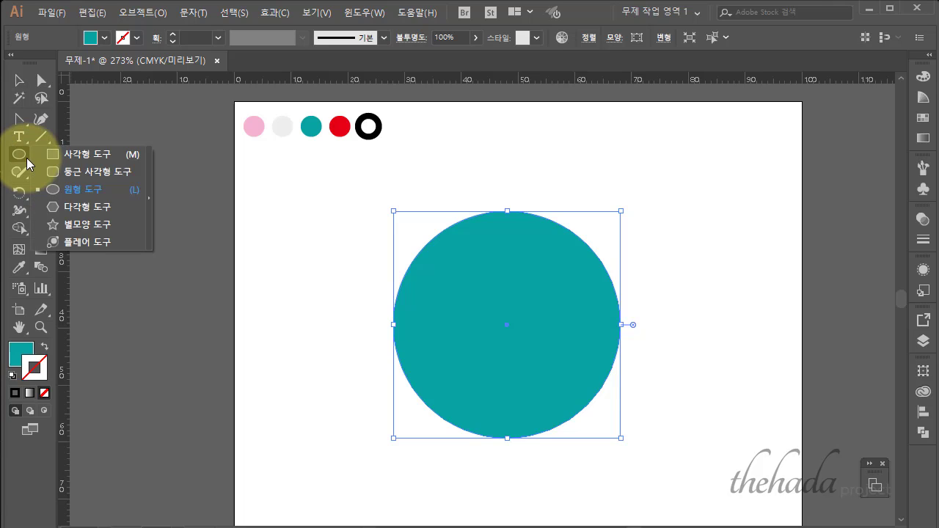
pyautogui.click(41, 192)
pyautogui.click(40, 193)
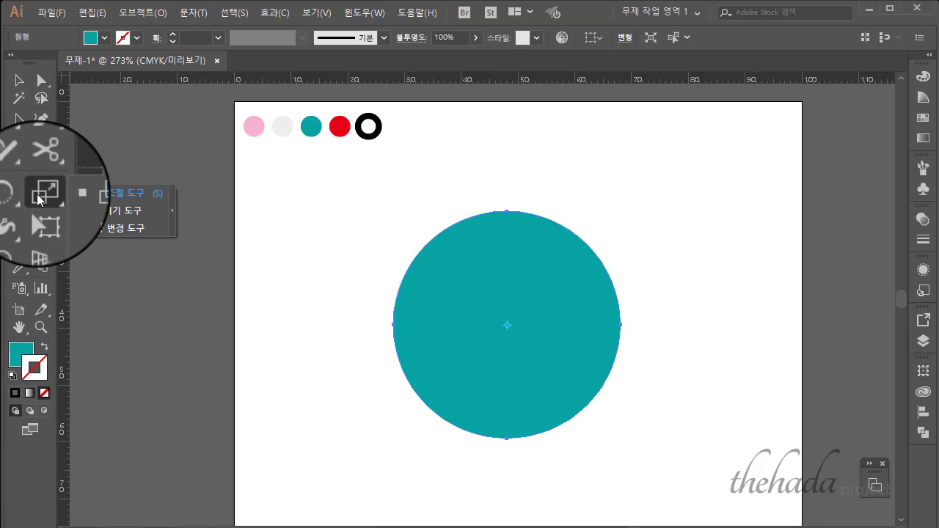
pyautogui.click(87, 196)
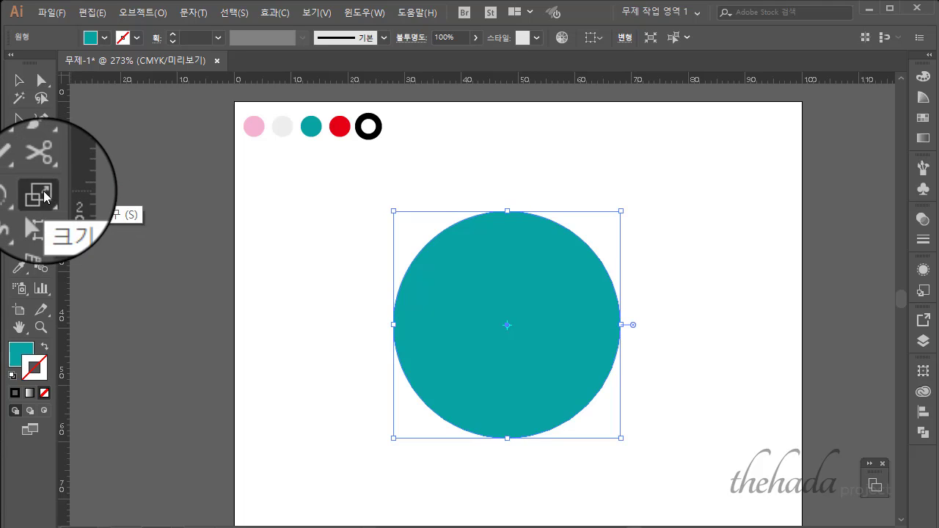
pyautogui.doubleClick(42, 193)
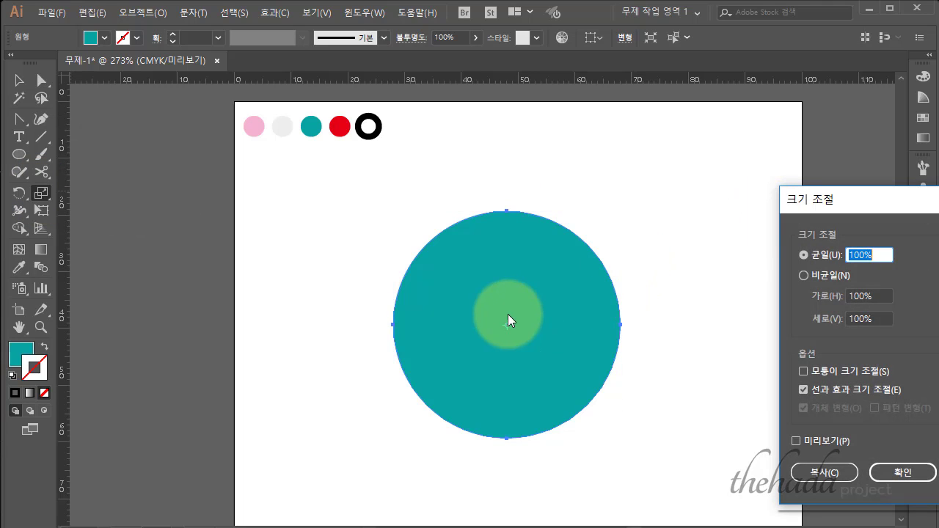
pyautogui.moveTo(843, 206); pyautogui.dragTo(688, 202)
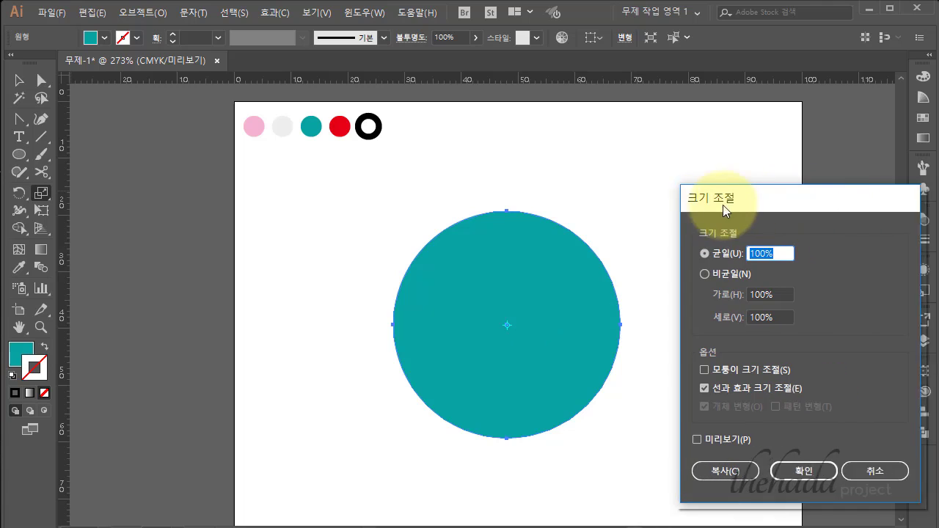
# Step: Make a 90% uniformly scaled copy of the teal circle
pyautogui.moveTo(712, 252); pyautogui.dragTo(650, 242)
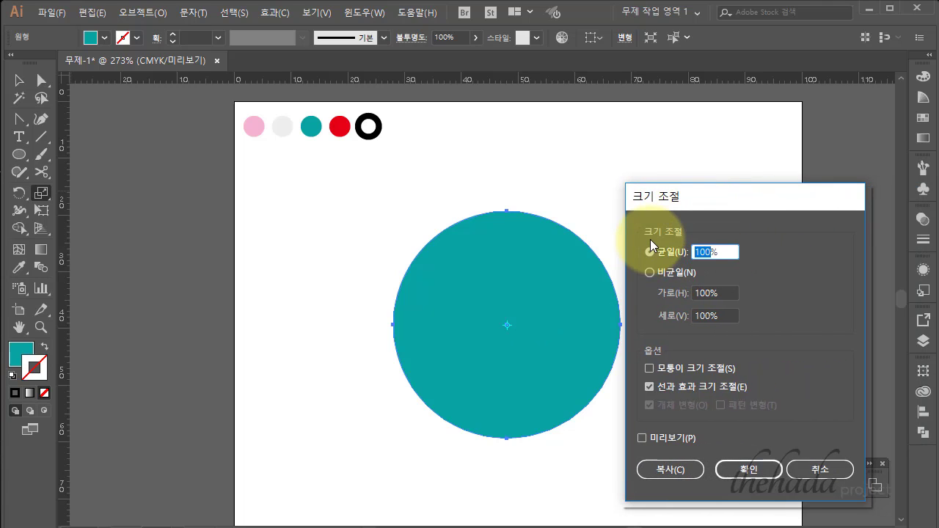
pyautogui.write('85')
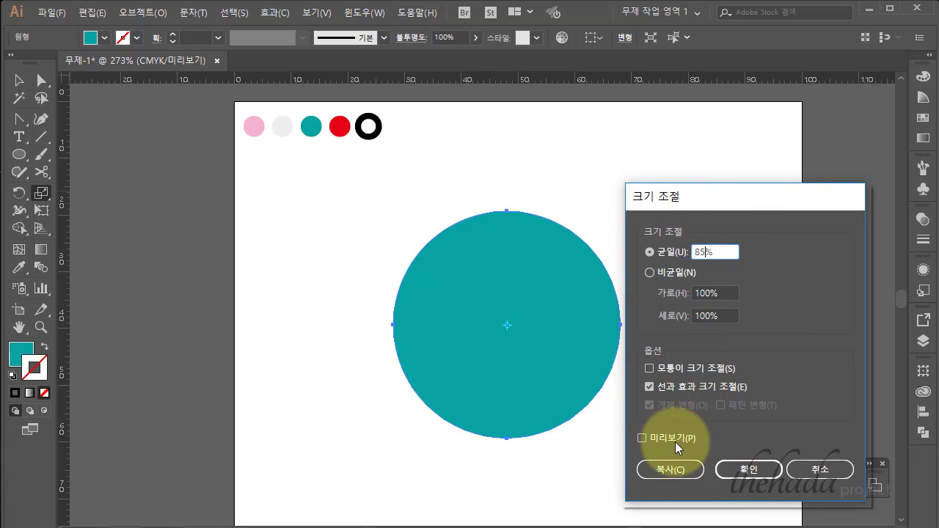
pyautogui.click(675, 442)
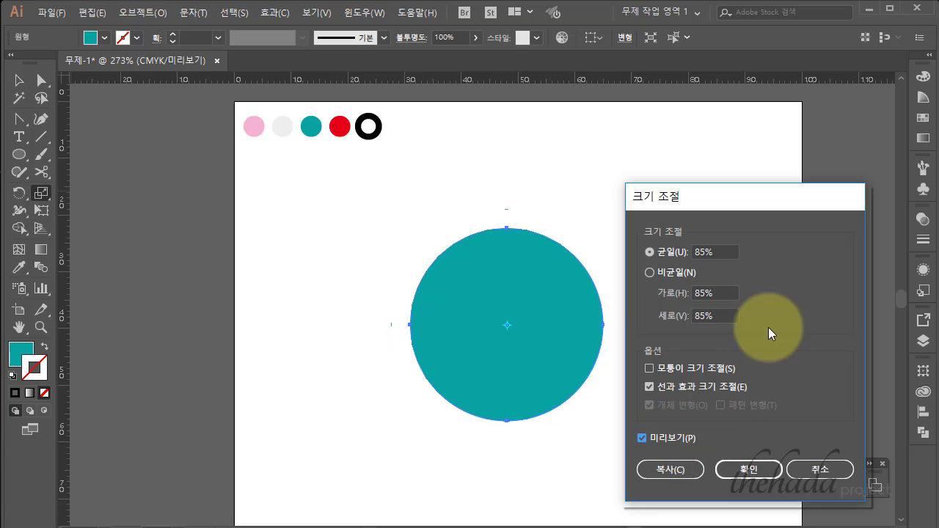
pyautogui.moveTo(715, 252); pyautogui.dragTo(673, 253)
pyautogui.write('90')
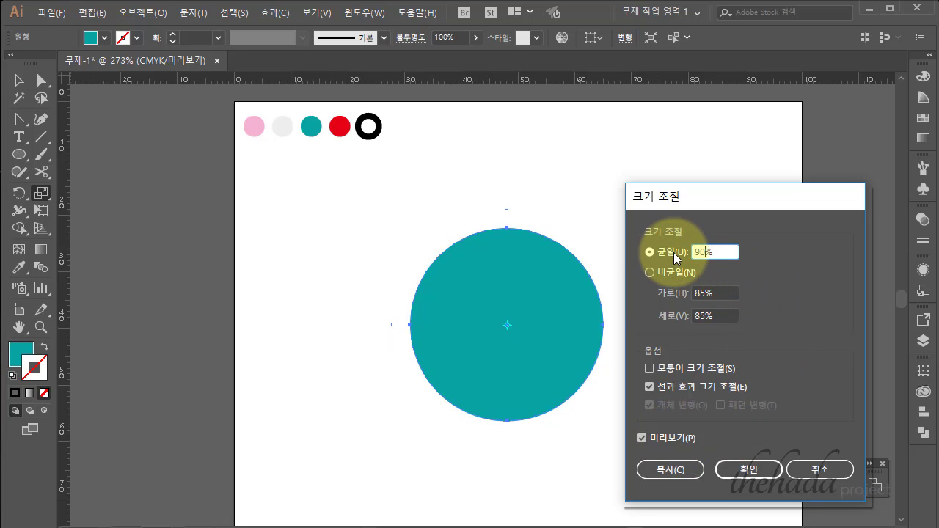
pyautogui.click(697, 471)
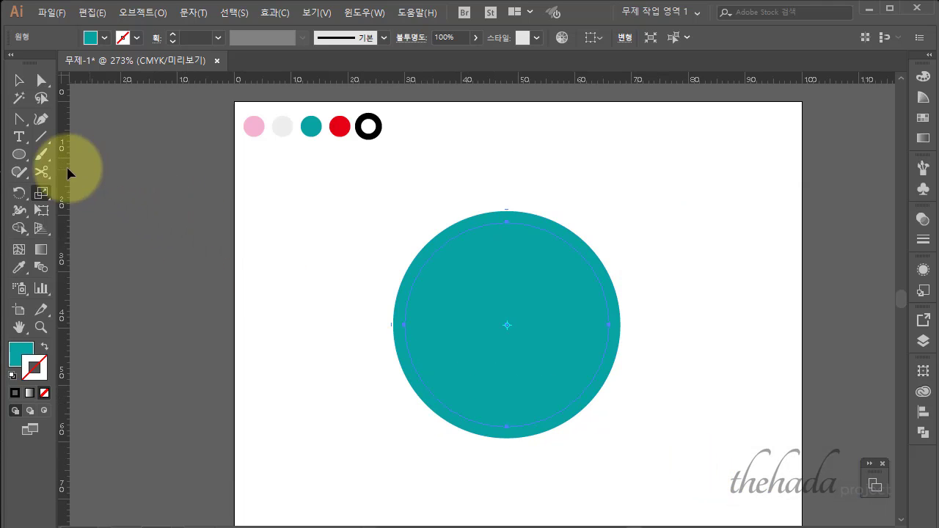
# Step: Fill the inner copy light grey from the swatch and nudge it slightly upward
pyautogui.click(20, 268)
pyautogui.click(282, 128)
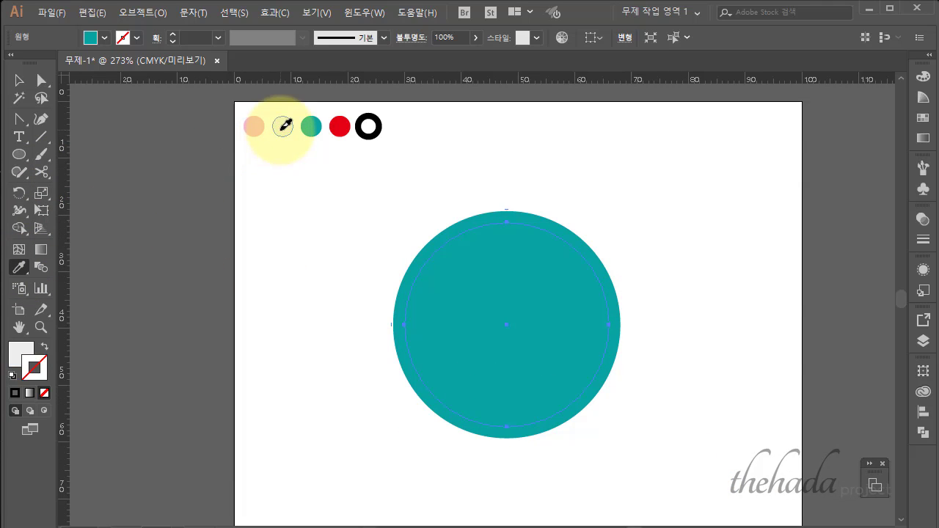
pyautogui.click(19, 81)
pyautogui.moveTo(511, 342); pyautogui.dragTo(512, 357)
pyautogui.press('Up')
pyautogui.press('Up')
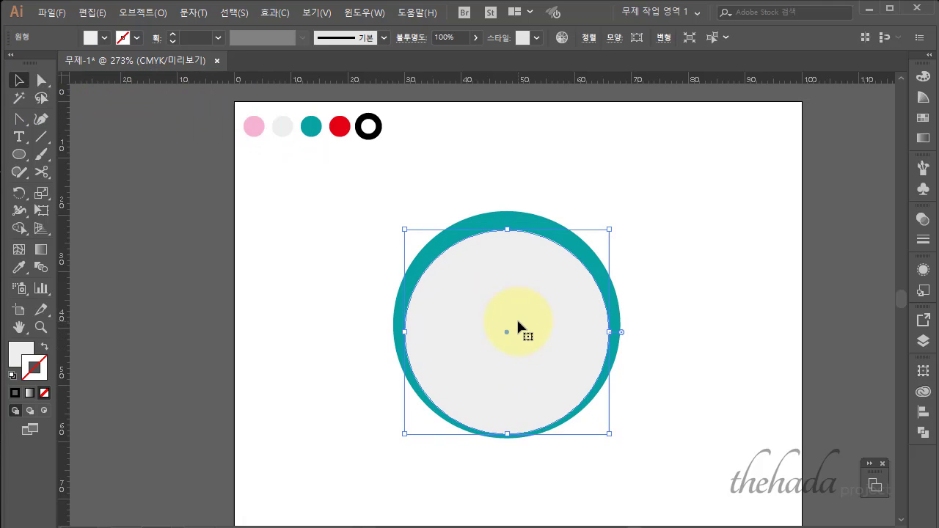
pyautogui.press('Up')
pyautogui.click(675, 317)
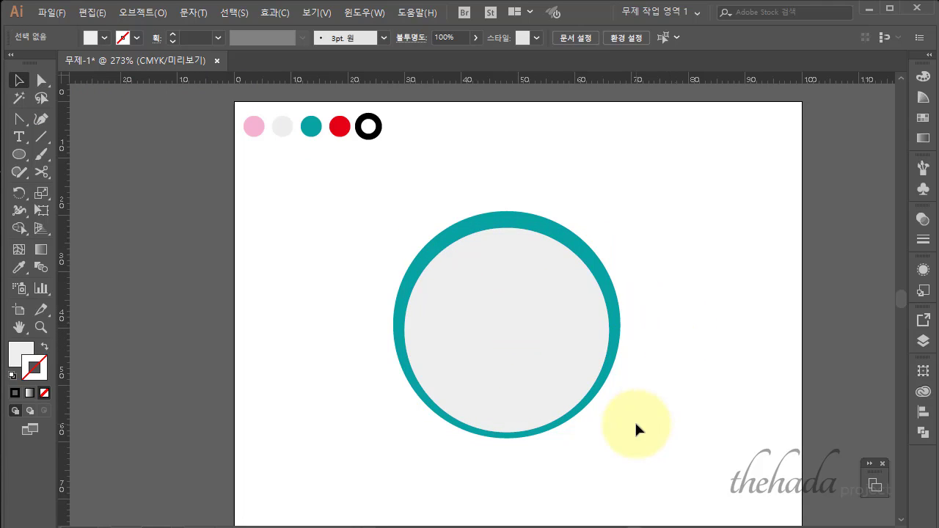
pyautogui.click(533, 348)
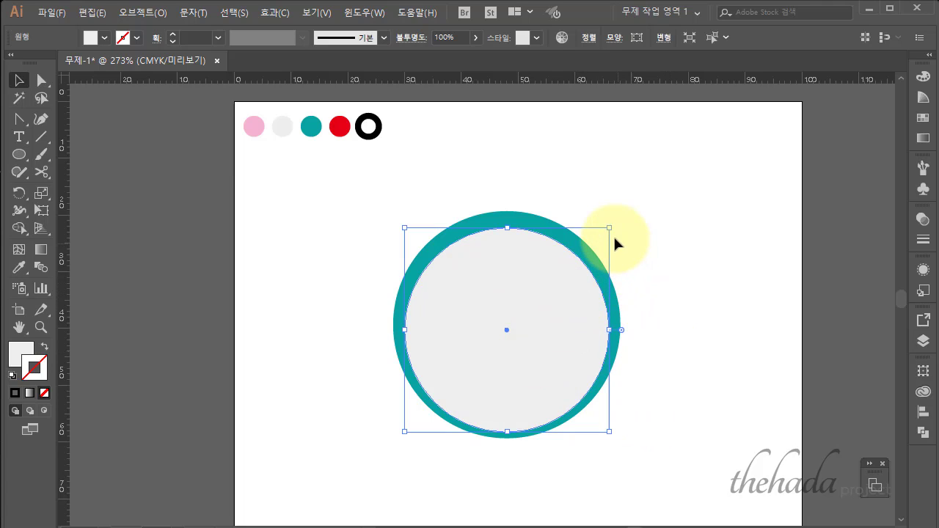
# Step: Shrink the grey circle slightly and nudge it down three steps
pyautogui.moveTo(609, 228); pyautogui.dragTo(603, 234)
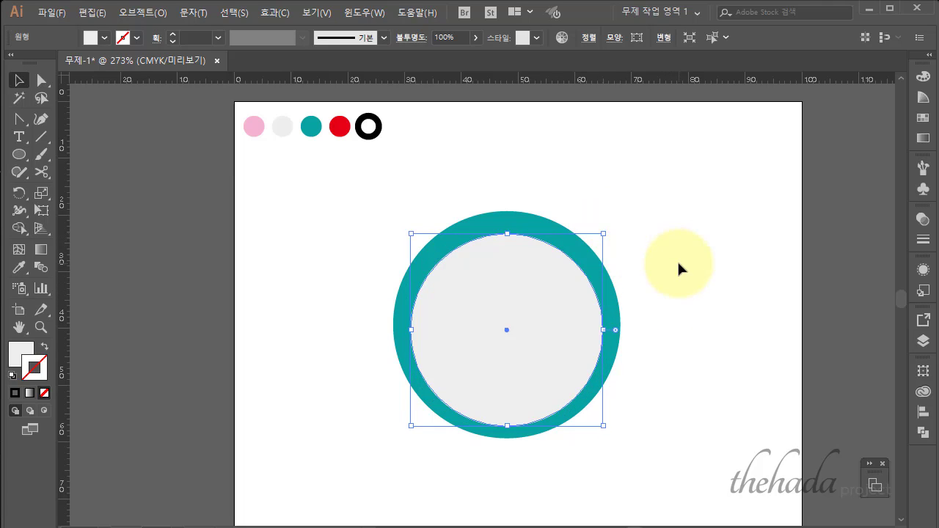
pyautogui.click(677, 259)
pyautogui.click(549, 348)
pyautogui.press('Down')
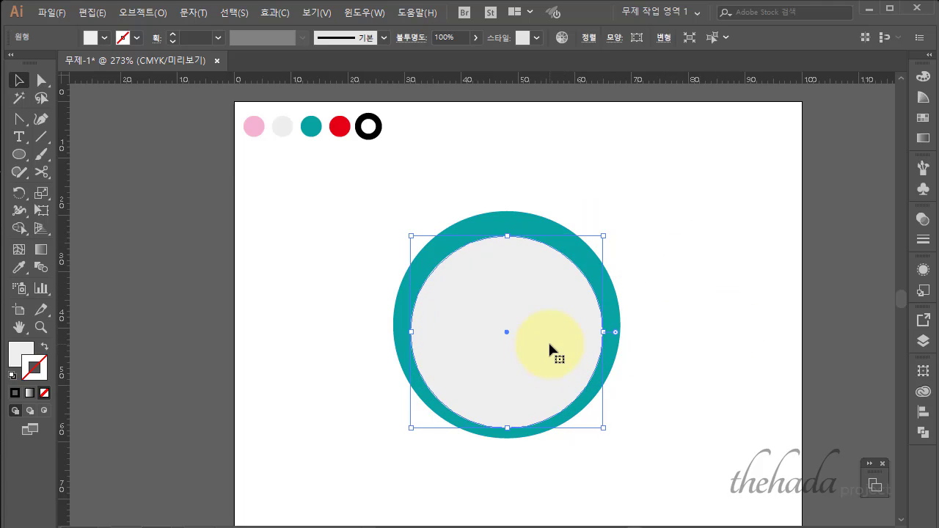
pyautogui.press('Down')
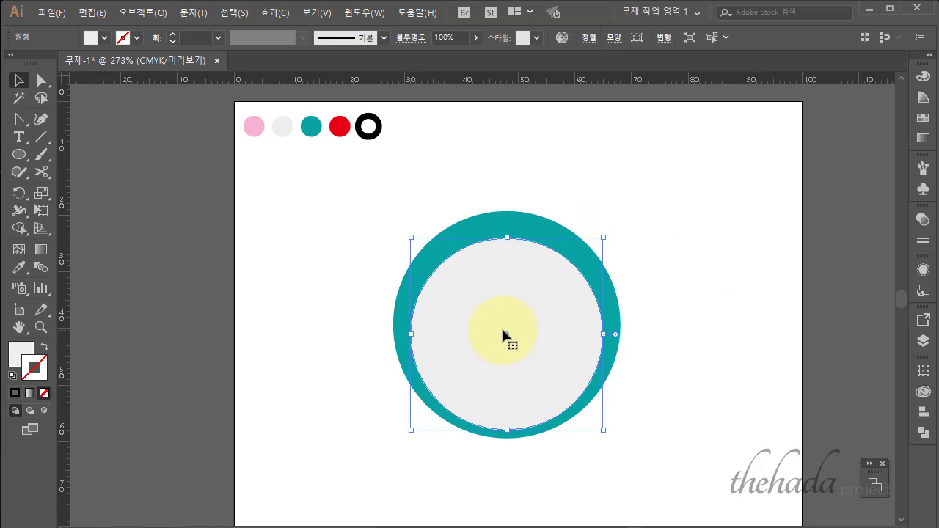
pyautogui.press('Down')
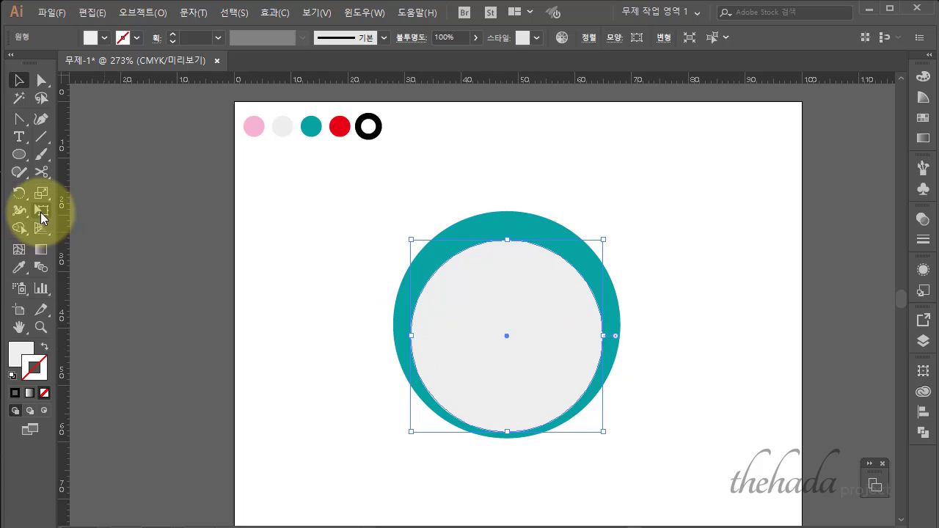
# Step: Make an 85% scaled copy of the grey circle and fill it with the pink swatch
pyautogui.doubleClick(40, 198)
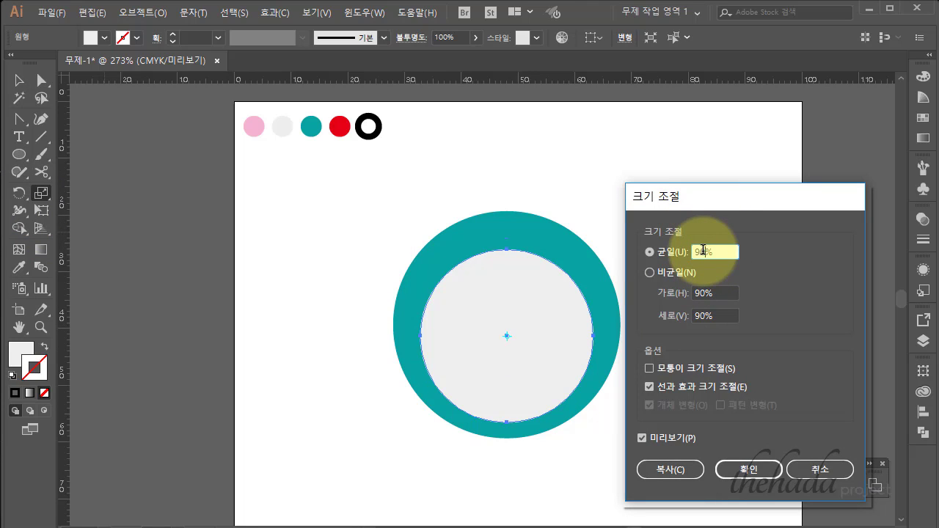
pyautogui.write('8')
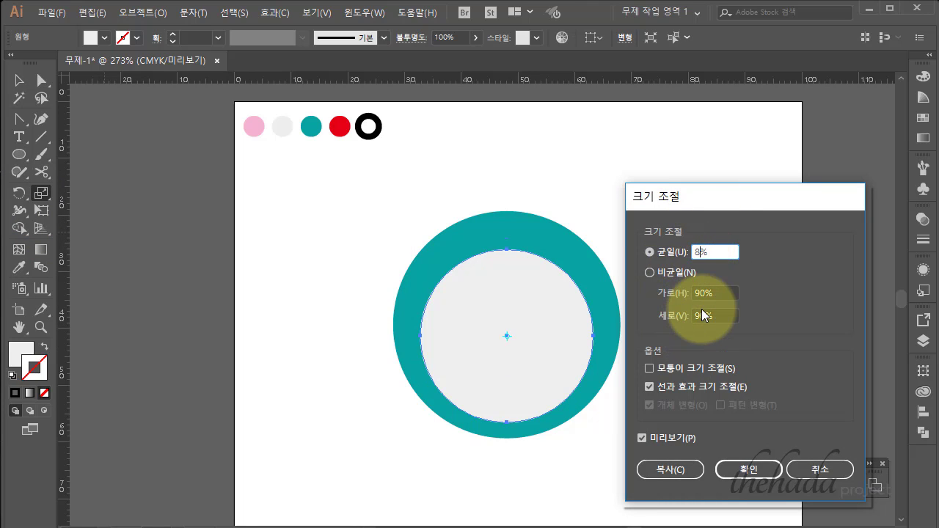
pyautogui.write('5')
pyautogui.click(694, 471)
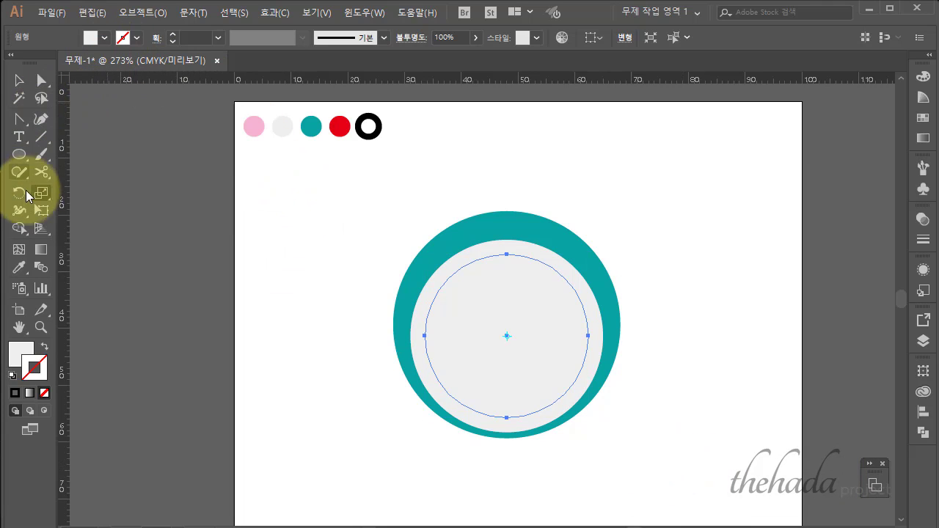
pyautogui.click(19, 267)
pyautogui.click(257, 127)
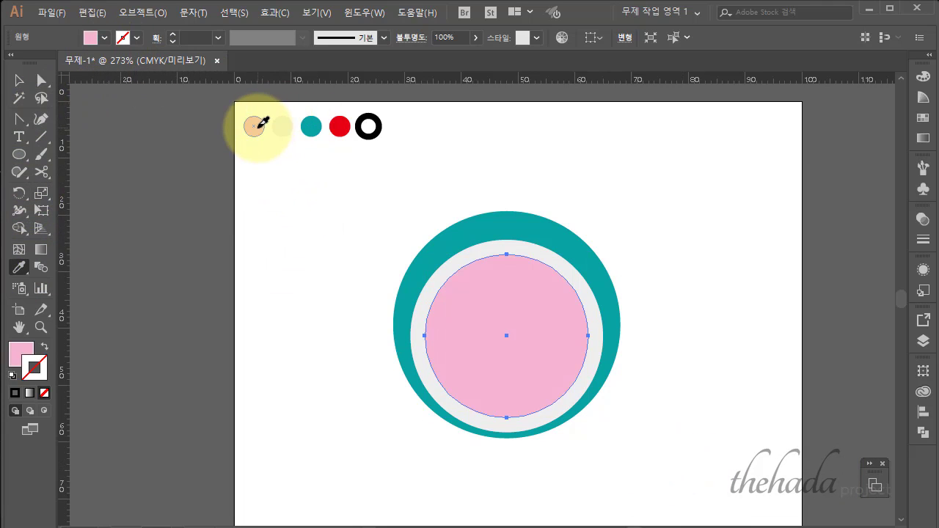
pyautogui.click(19, 80)
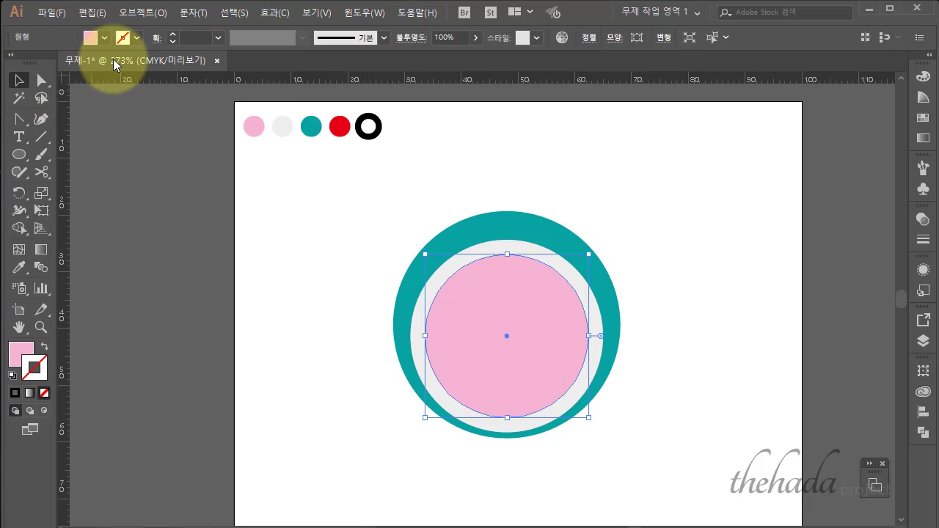
# Step: Nudge the pink circle down and back up to centre it in the grey circle
pyautogui.press('Down')
pyautogui.press('Down')
pyautogui.press('Down')
pyautogui.press('Down')
pyautogui.press('Down')
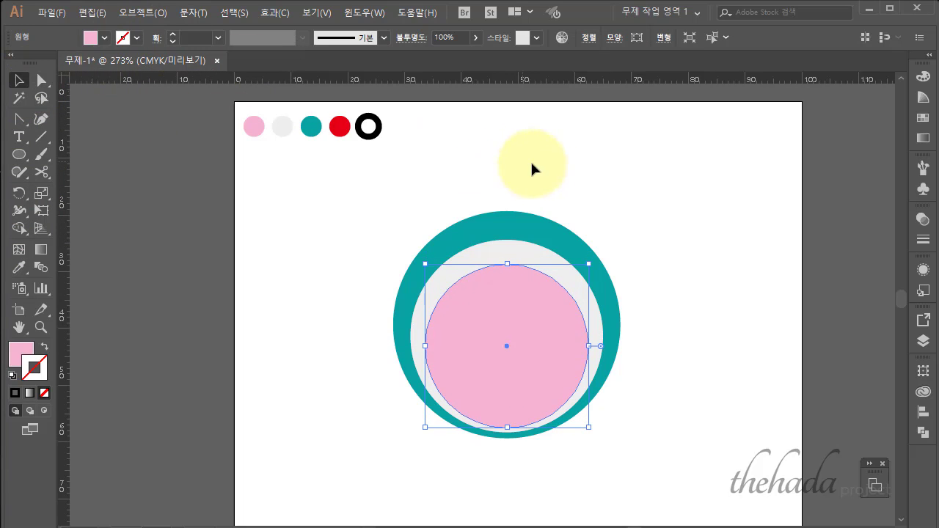
pyautogui.click(683, 346)
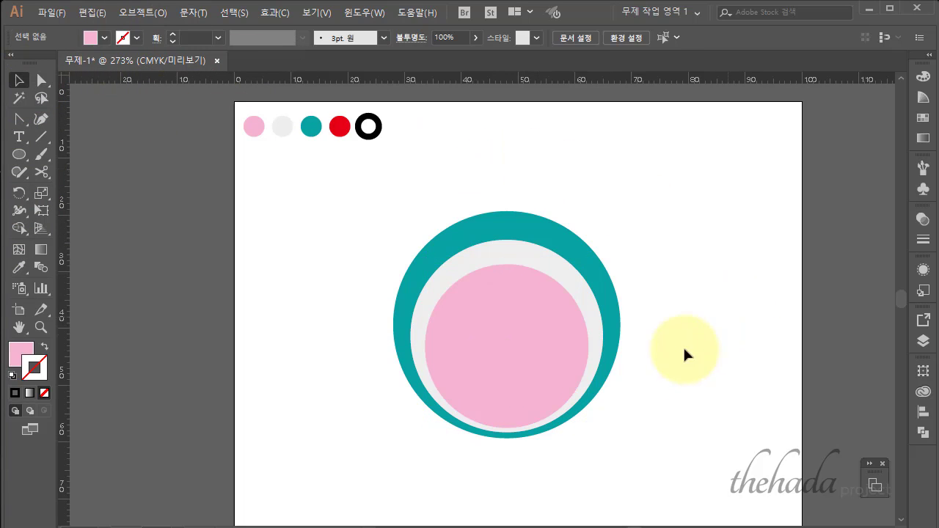
pyautogui.click(531, 334)
pyautogui.press('Up')
pyautogui.press('Up')
pyautogui.press('Up')
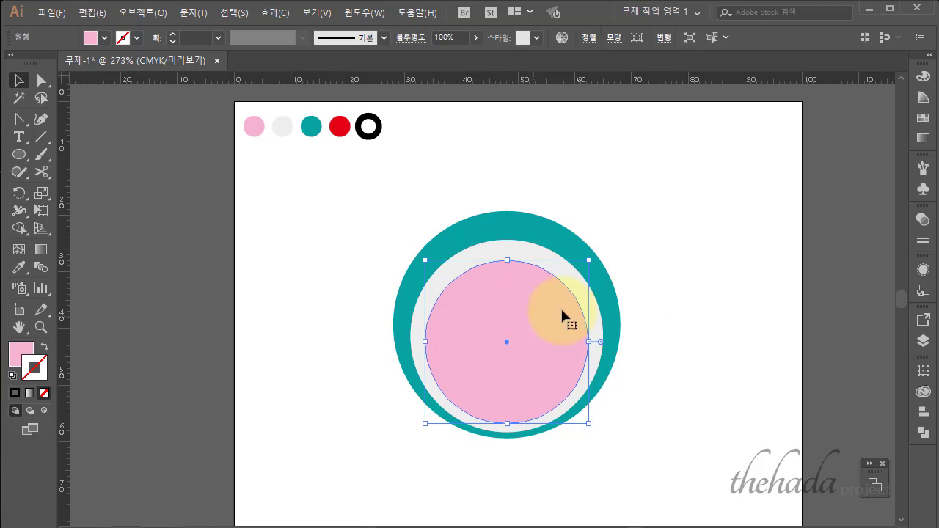
pyautogui.click(682, 348)
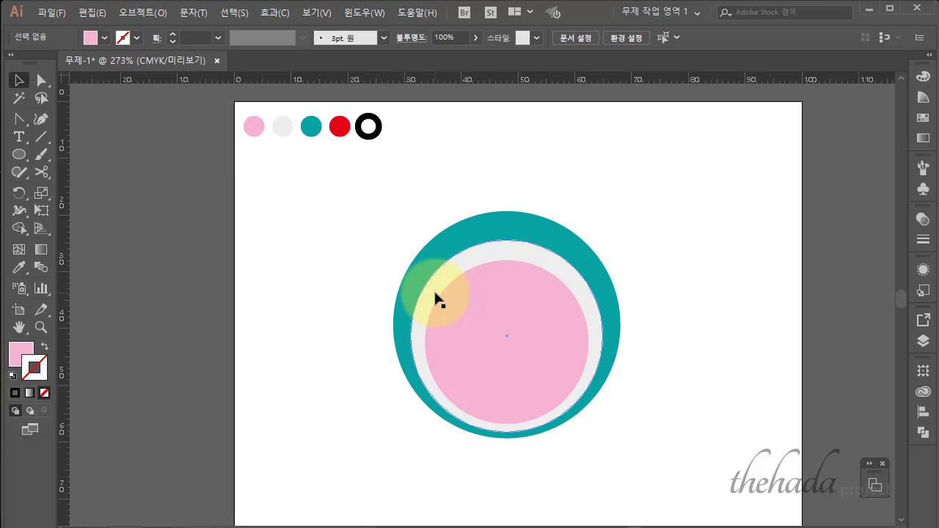
# Step: Draw a pink 22.5 × 11.9 mm rounded rectangle above-left of the clock, with a horizontal line across its middle
pyautogui.moveTo(20, 156); pyautogui.dragTo(103, 168)
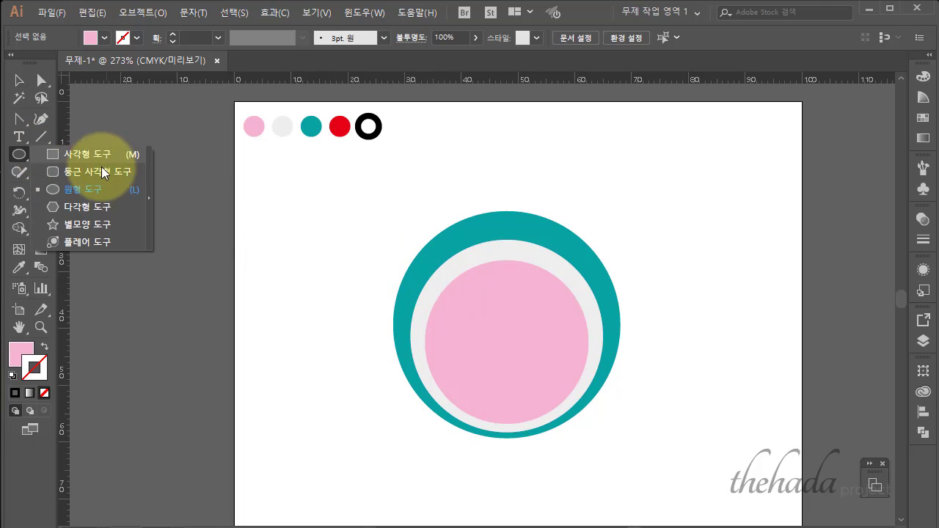
pyautogui.moveTo(285, 190); pyautogui.dragTo(391, 245)
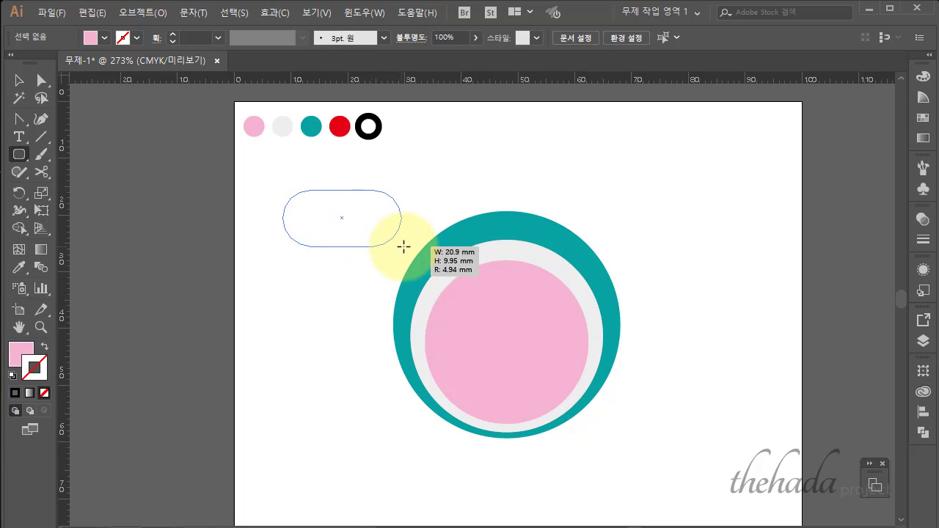
pyautogui.moveTo(392, 245); pyautogui.dragTo(409, 257)
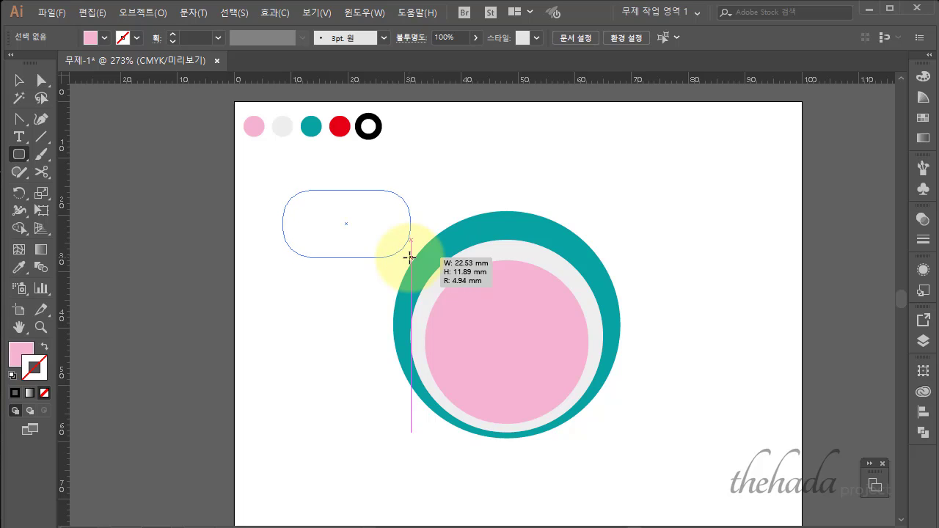
pyautogui.moveTo(410, 256); pyautogui.dragTo(410, 257)
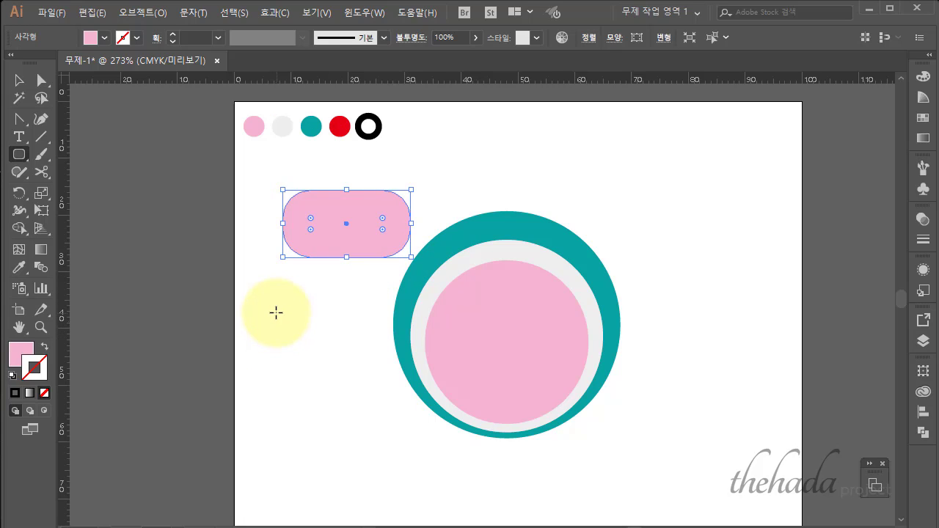
pyautogui.click(41, 137)
pyautogui.moveTo(251, 230)
pyautogui.mouseDown()
pyautogui.moveTo(390, 240)
pyautogui.moveTo(425, 230)
pyautogui.mouseUp()
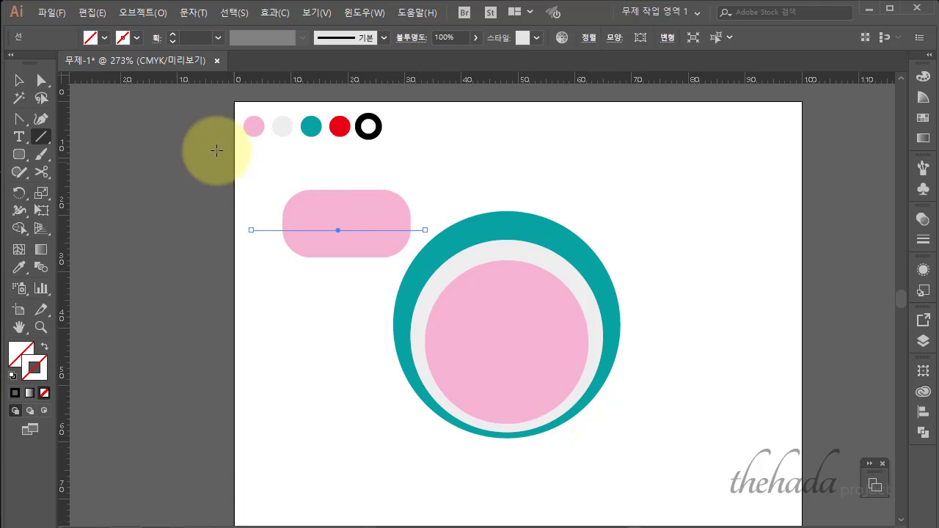
# Step: Divide the rounded rectangle along the line using Pathfinder
pyautogui.click(20, 81)
pyautogui.moveTo(264, 185); pyautogui.dragTo(346, 244)
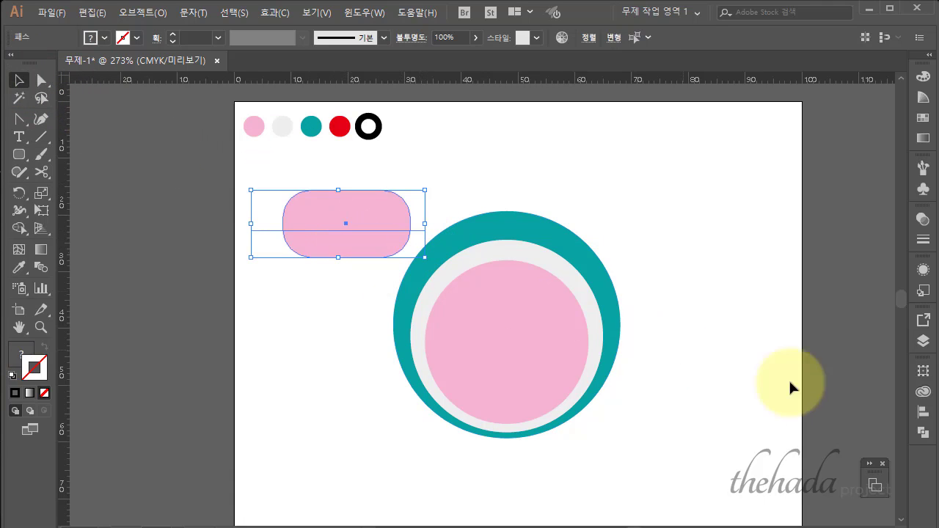
pyautogui.click(873, 485)
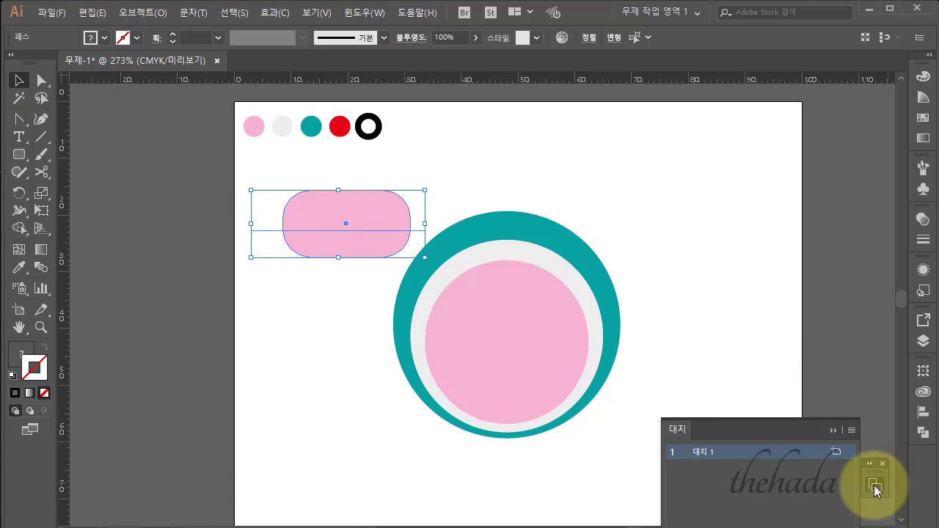
pyautogui.click(873, 485)
pyautogui.click(923, 433)
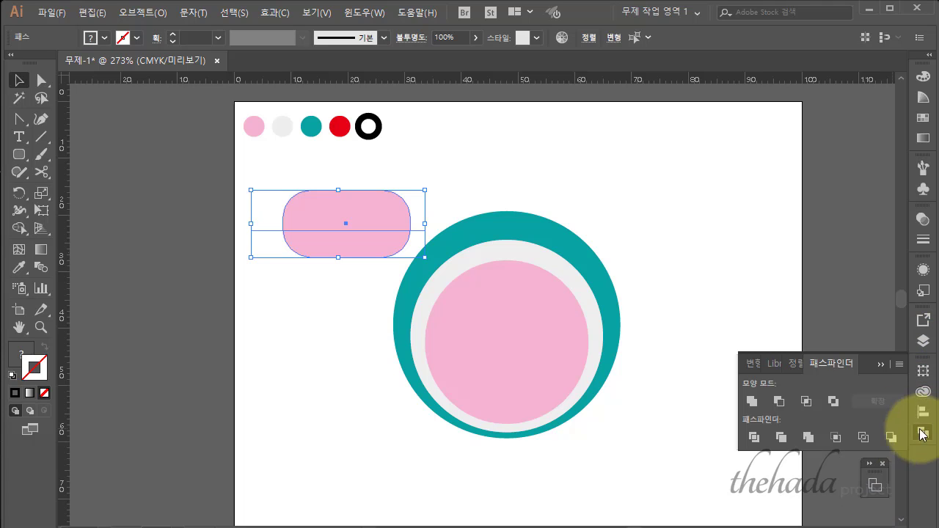
pyautogui.click(764, 440)
# Step: Ungroup the pieces, delete the lower half, and move the top half up-left
pyautogui.rightClick(330, 237)
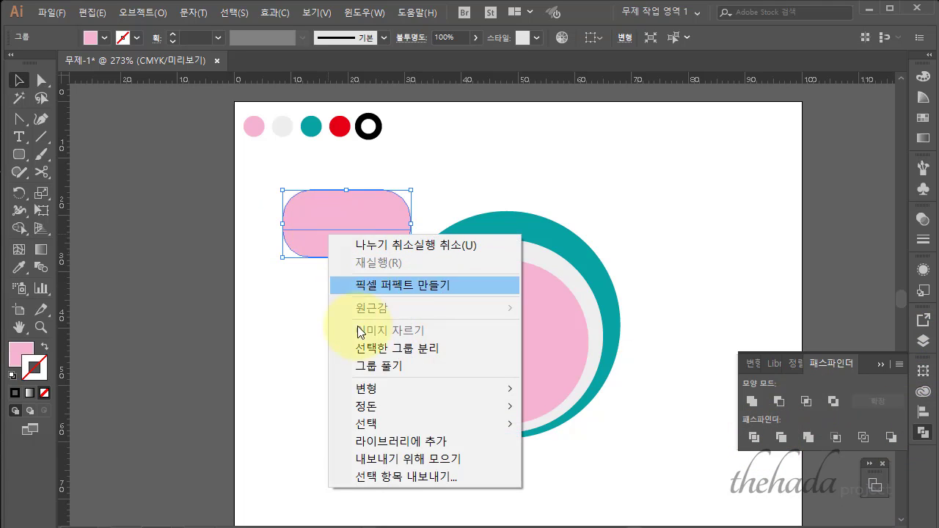
pyautogui.click(369, 367)
pyautogui.click(337, 253)
pyautogui.press('Delete')
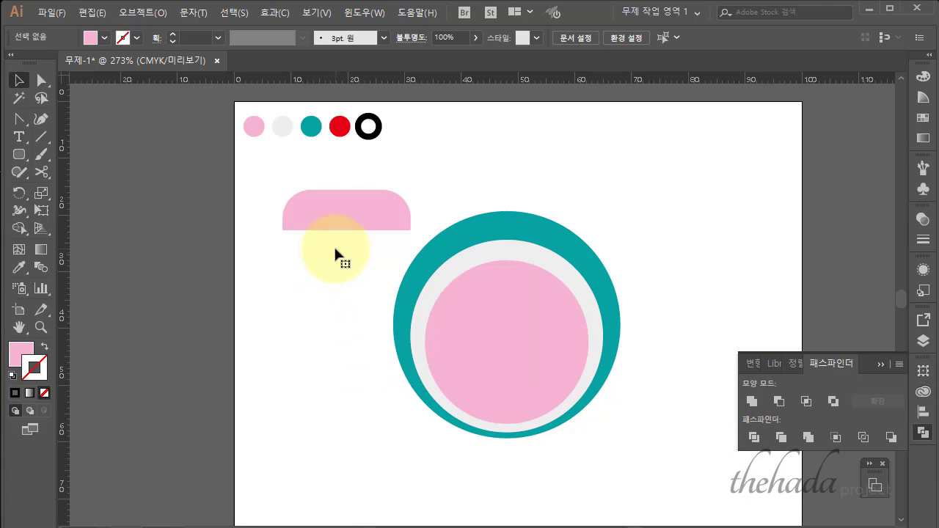
pyautogui.moveTo(347, 221); pyautogui.dragTo(341, 209)
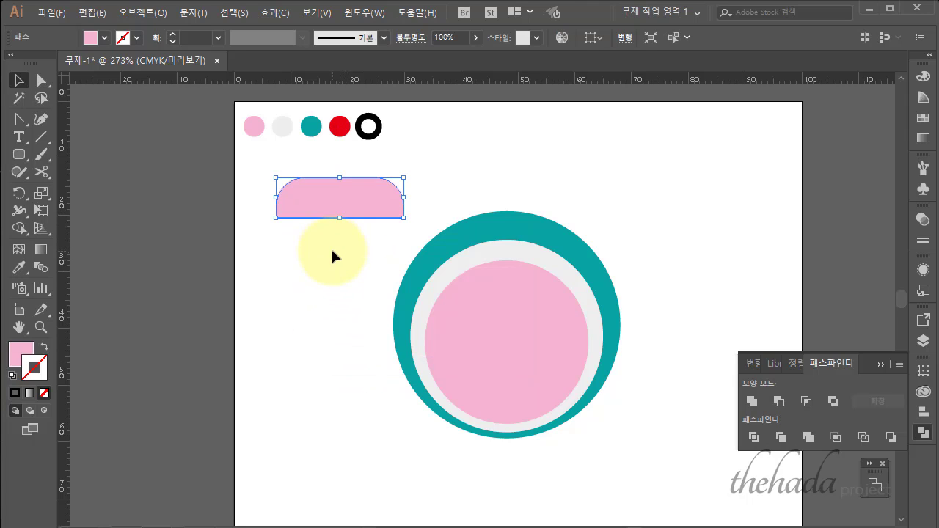
pyautogui.click(331, 247)
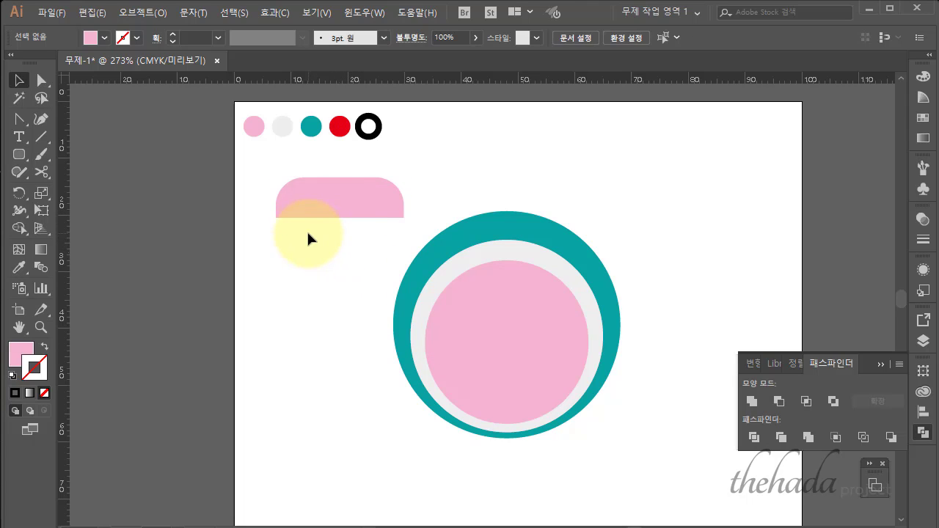
pyautogui.click(300, 207)
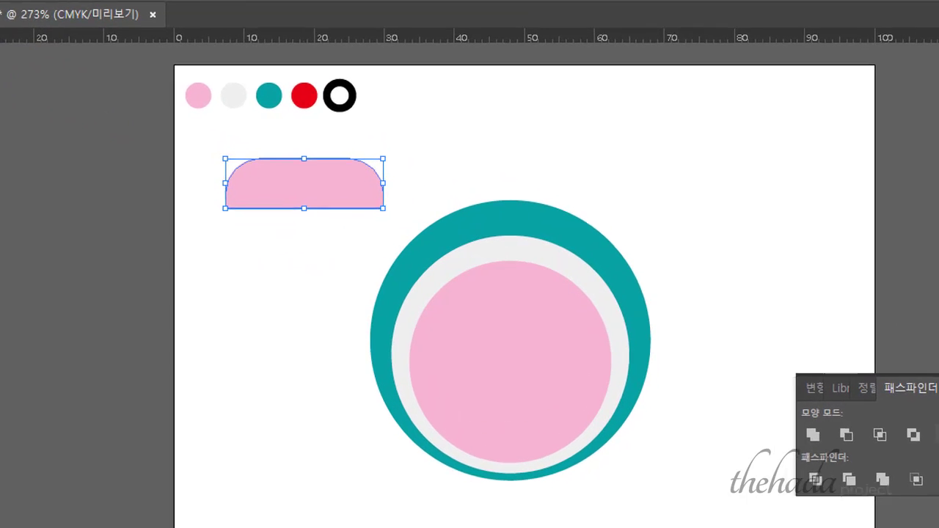
# Step: Marquee-select anchors on the pink half-shape and scroll the view to it
pyautogui.press('a')
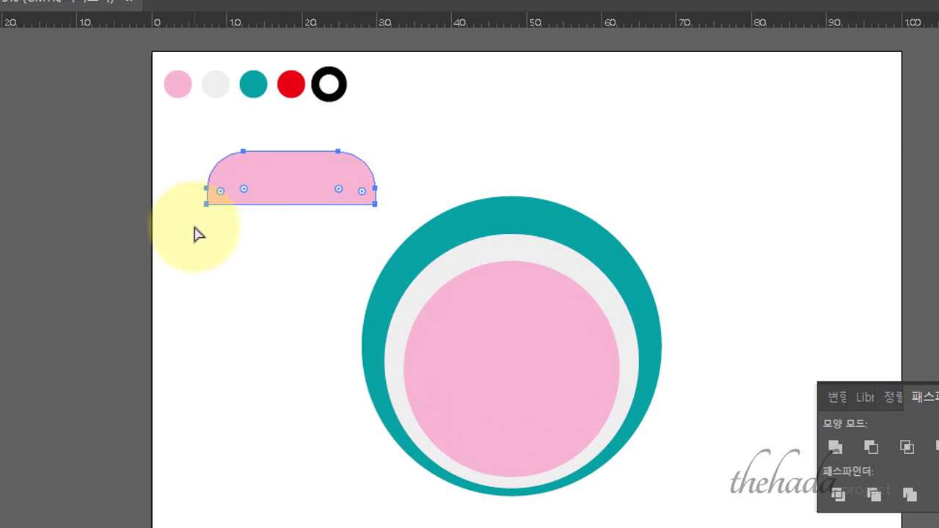
pyautogui.moveTo(198, 185)
pyautogui.mouseDown()
pyautogui.moveTo(213, 215)
pyautogui.moveTo(249, 233)
pyautogui.mouseUp()
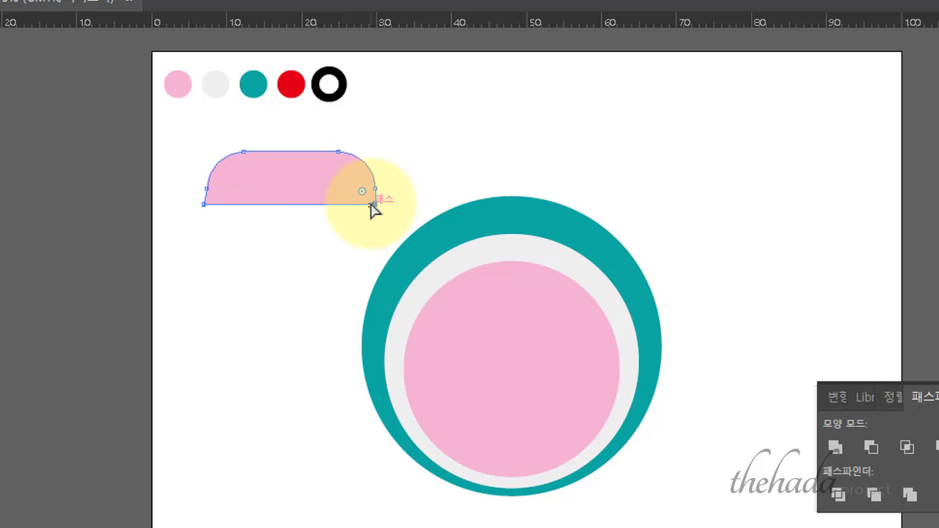
pyautogui.click(702, 258)
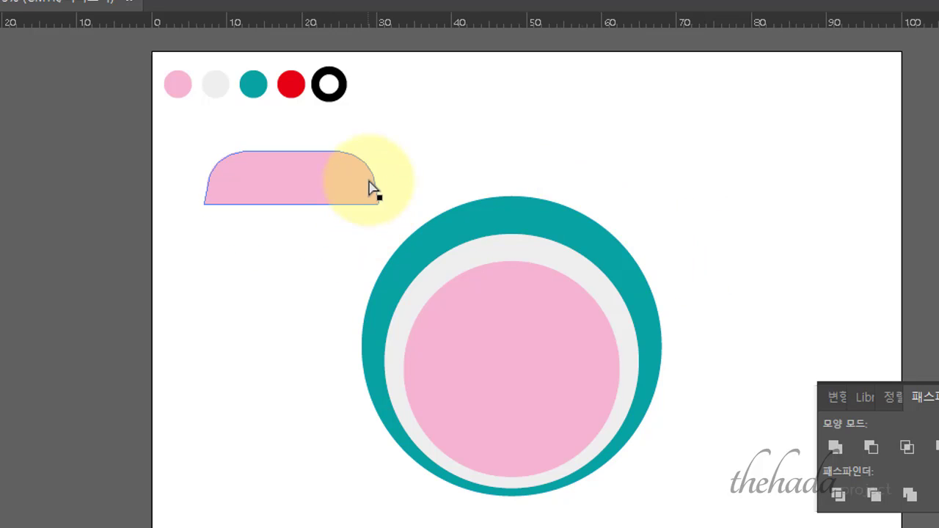
pyautogui.keyDown('alt'); pyautogui.scroll(2, 374, 187); pyautogui.keyUp('alt')
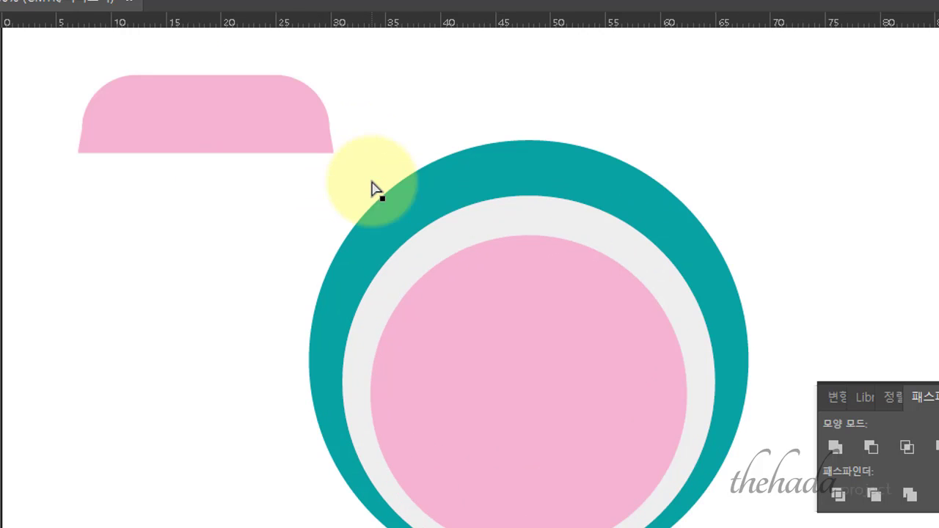
pyautogui.hscroll(-2, 264, 171)
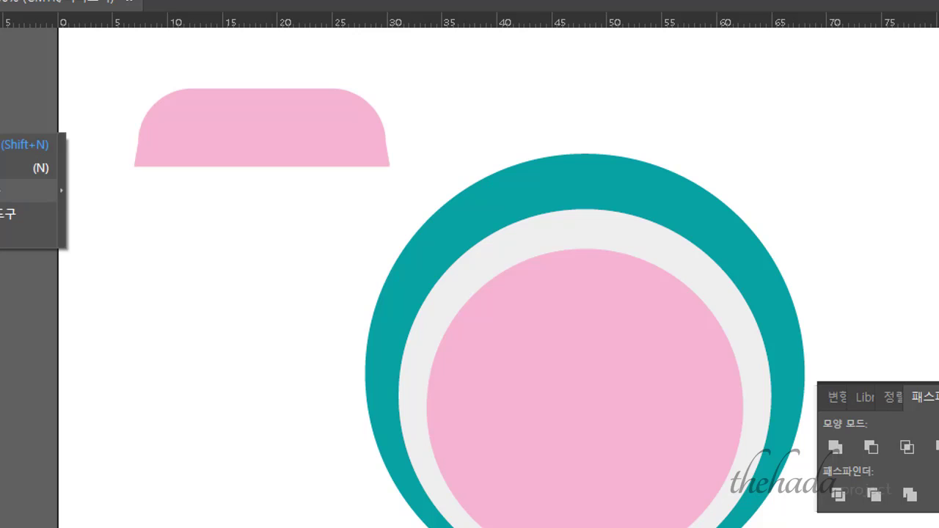
# Step: Smooth the pink shape's left and right sides into curves and reselect it
pyautogui.click(30, 163)
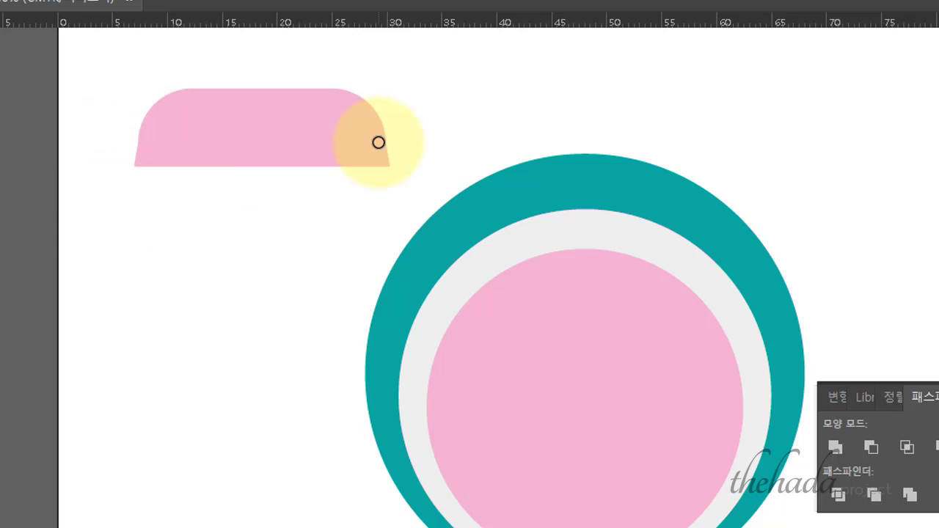
pyautogui.moveTo(388, 164); pyautogui.dragTo(377, 142)
pyautogui.press('v')
pyautogui.click(162, 140)
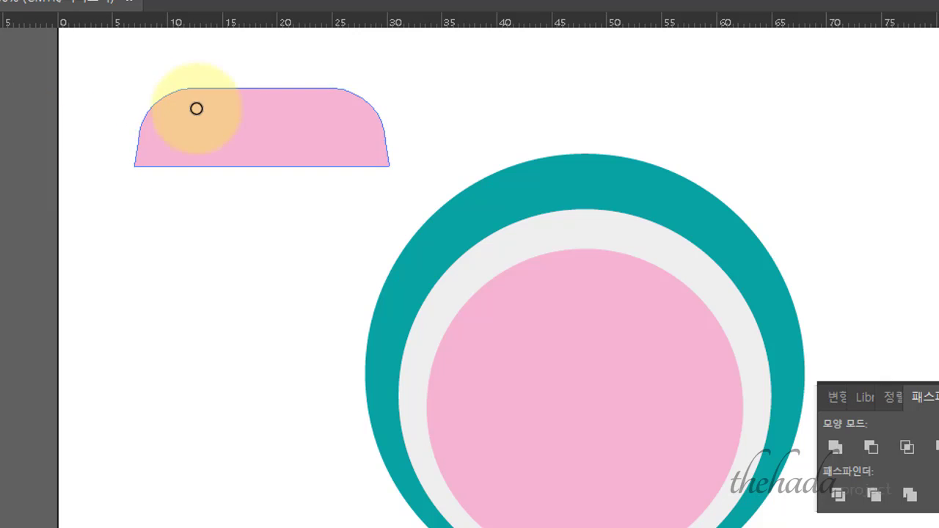
pyautogui.moveTo(196, 105); pyautogui.dragTo(137, 154)
pyautogui.moveTo(337, 181)
pyautogui.mouseDown()
pyautogui.moveTo(392, 153)
pyautogui.moveTo(385, 137)
pyautogui.mouseUp()
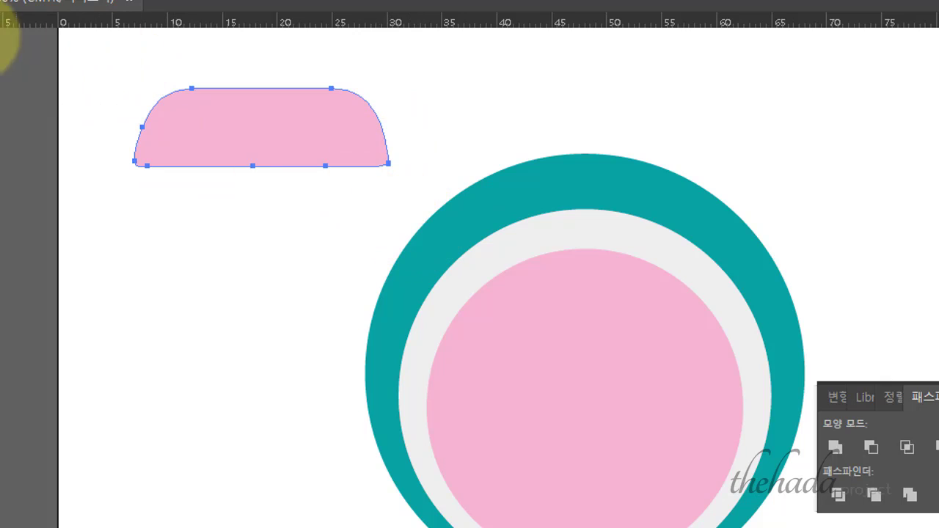
pyautogui.click(2, 40)
pyautogui.click(446, 119)
pyautogui.click(328, 167)
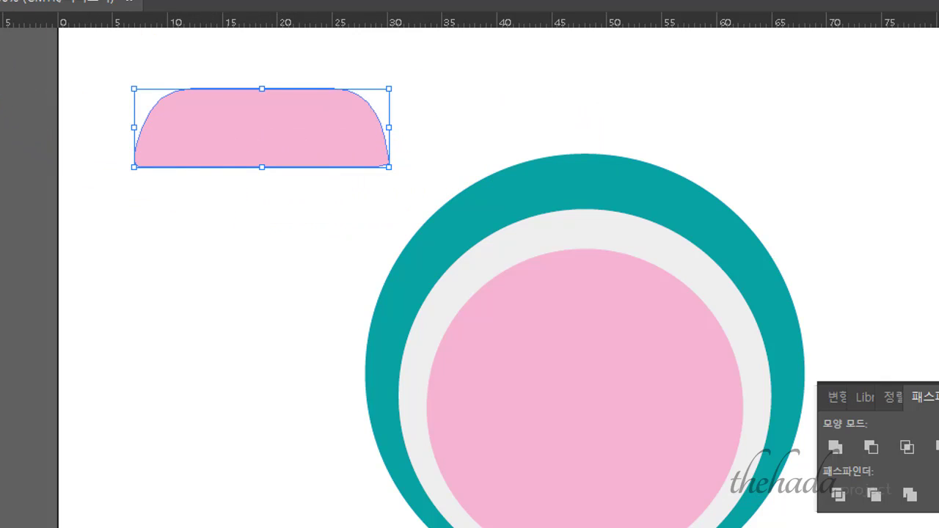
# Step: Remove two extra anchors from the dome's bottom edge and add one at its centre
pyautogui.click(29, 98)
pyautogui.click(243, 176)
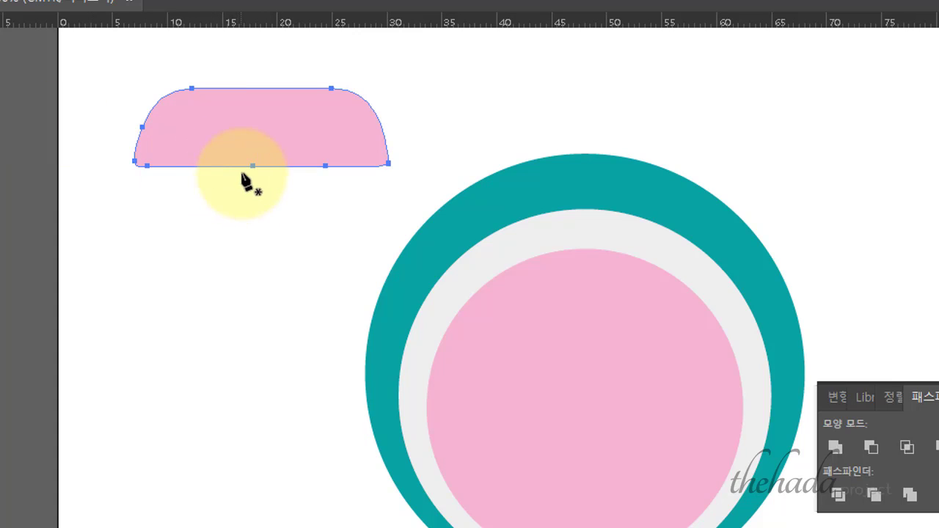
pyautogui.click(252, 167)
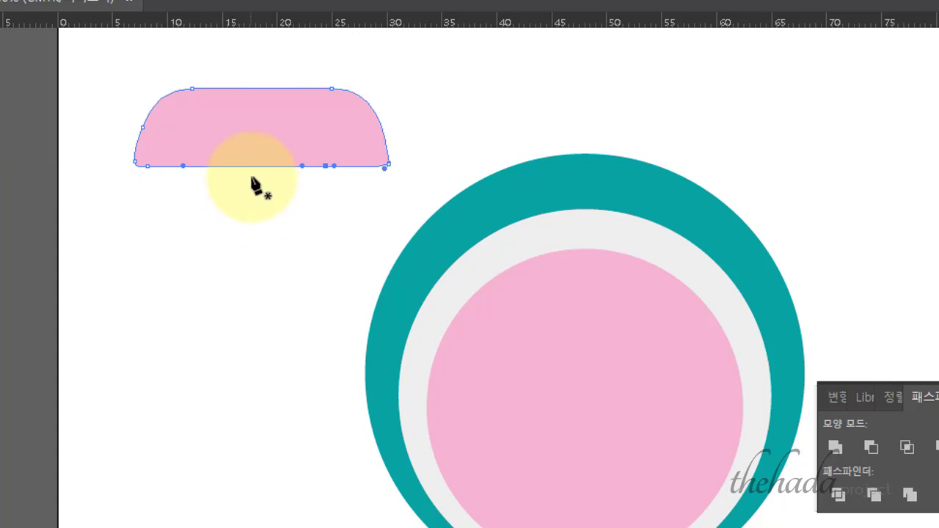
pyautogui.click(325, 166)
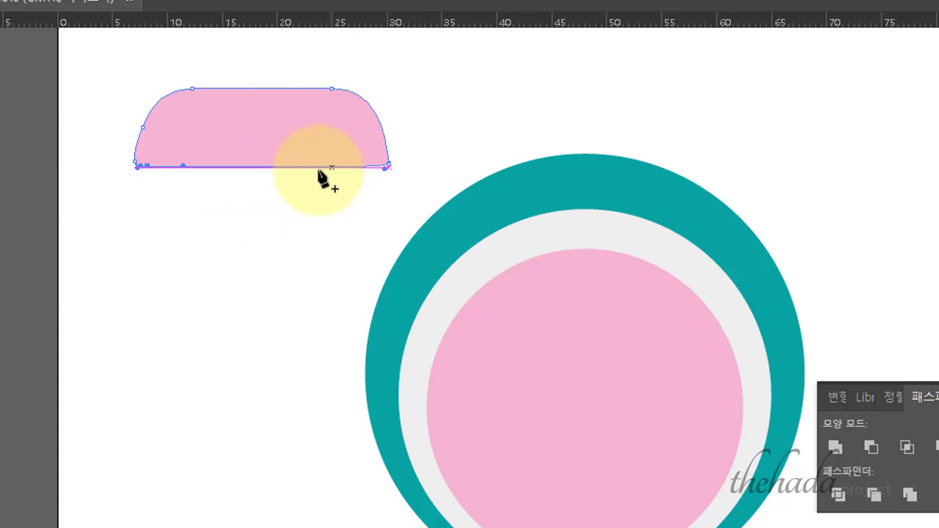
pyautogui.click(262, 166)
# Step: Pull the bottom-centre anchor down so the base bows into a shallow curve
pyautogui.press('a')
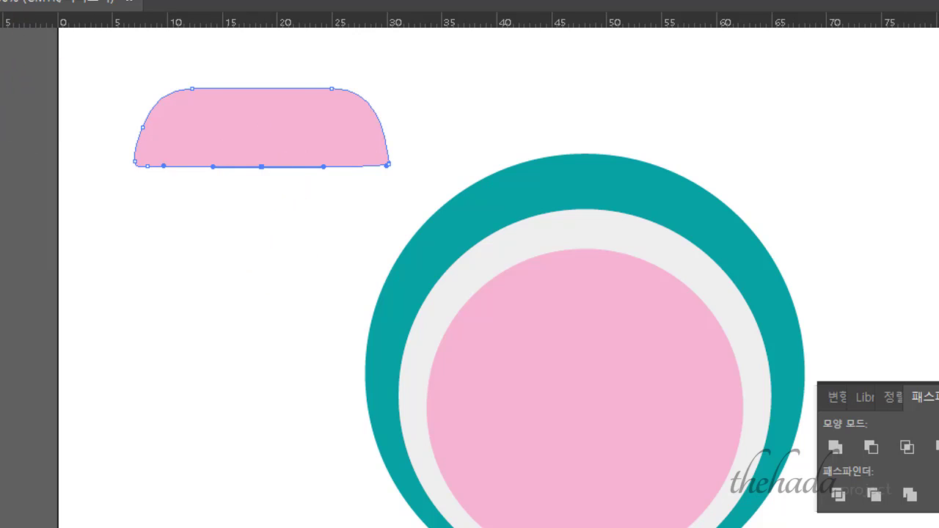
pyautogui.click(262, 166)
pyautogui.moveTo(261, 168); pyautogui.dragTo(262, 183)
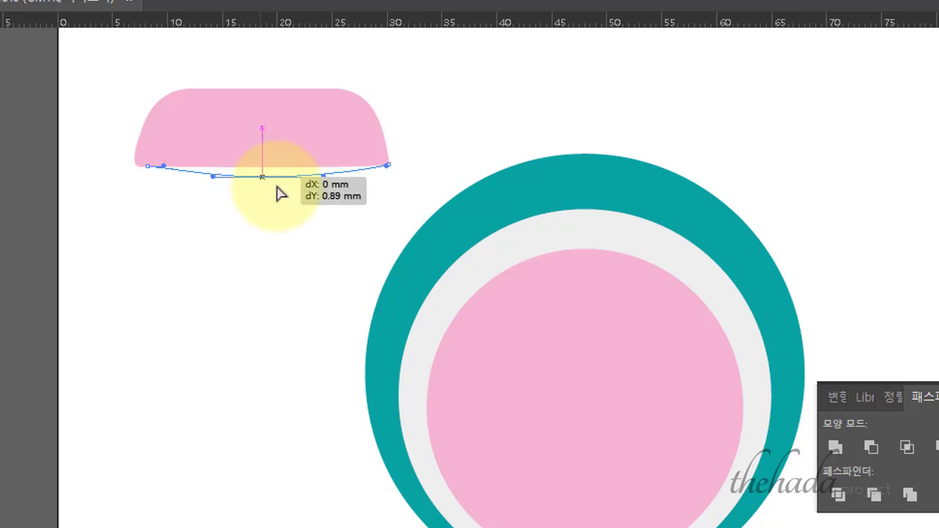
pyautogui.click(81, 255)
pyautogui.click(203, 176)
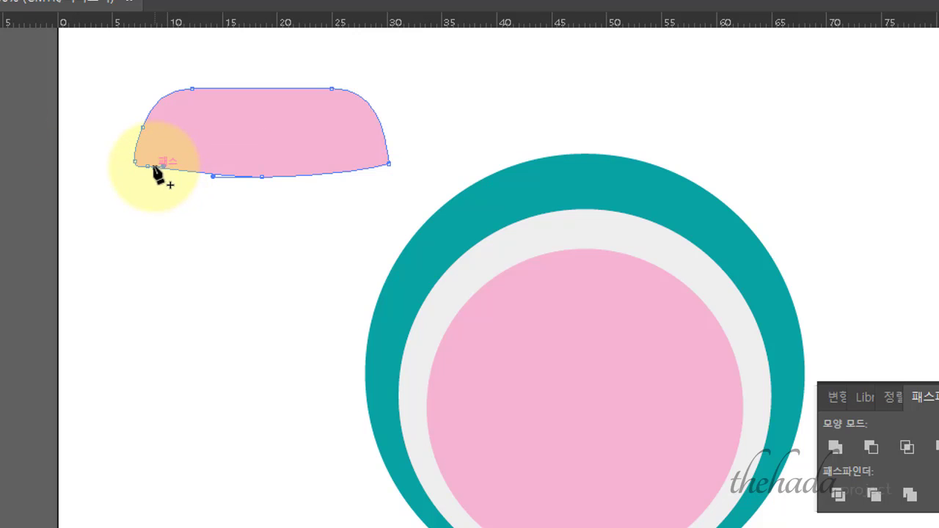
pyautogui.press('v')
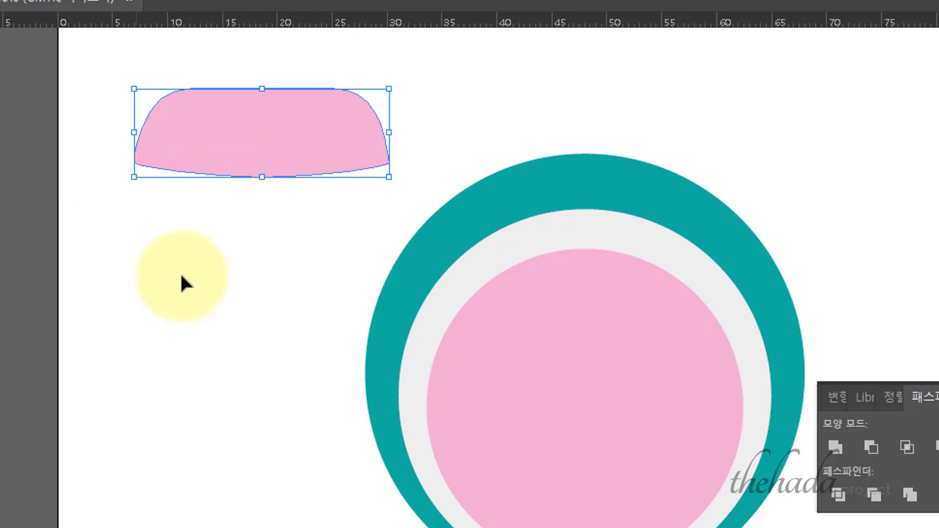
pyautogui.click(184, 283)
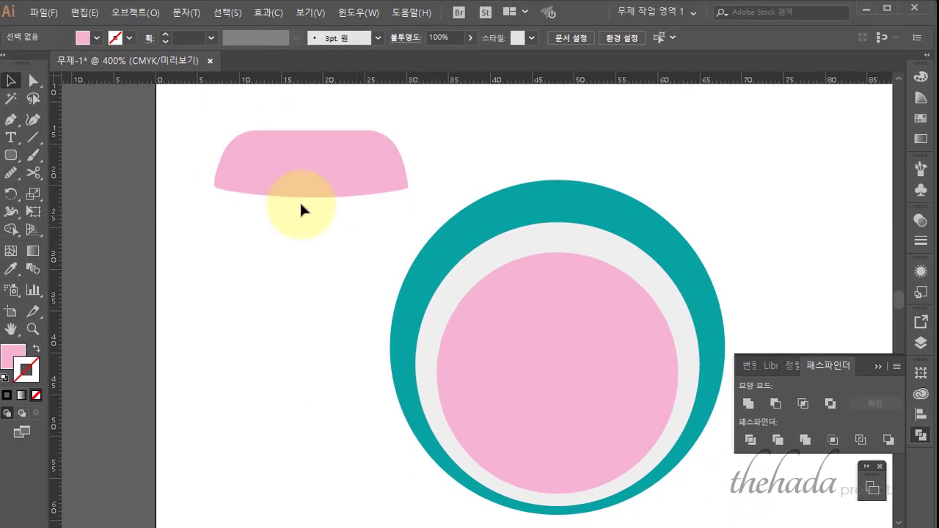
# Step: Recolour the pink dome with the ring's teal using the Eyedropper
pyautogui.click(306, 167)
pyautogui.click(14, 269)
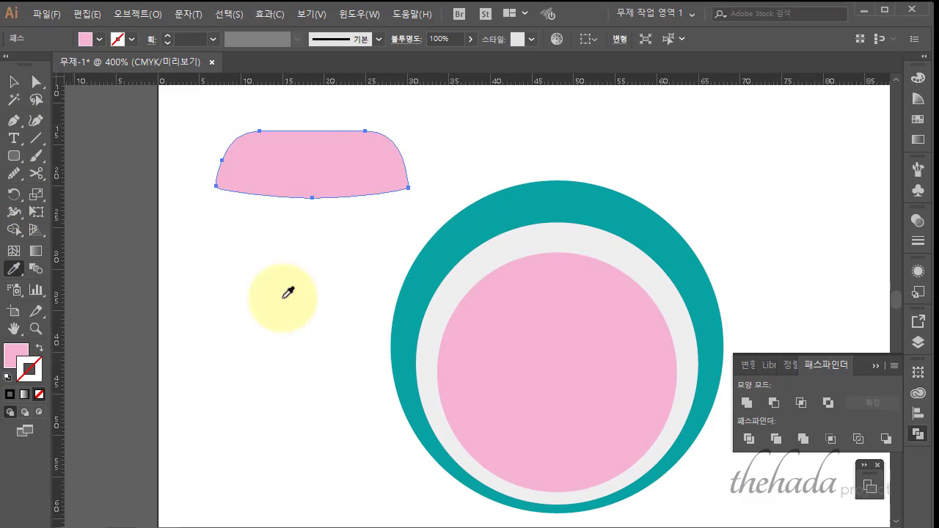
pyautogui.click(455, 244)
pyautogui.click(14, 81)
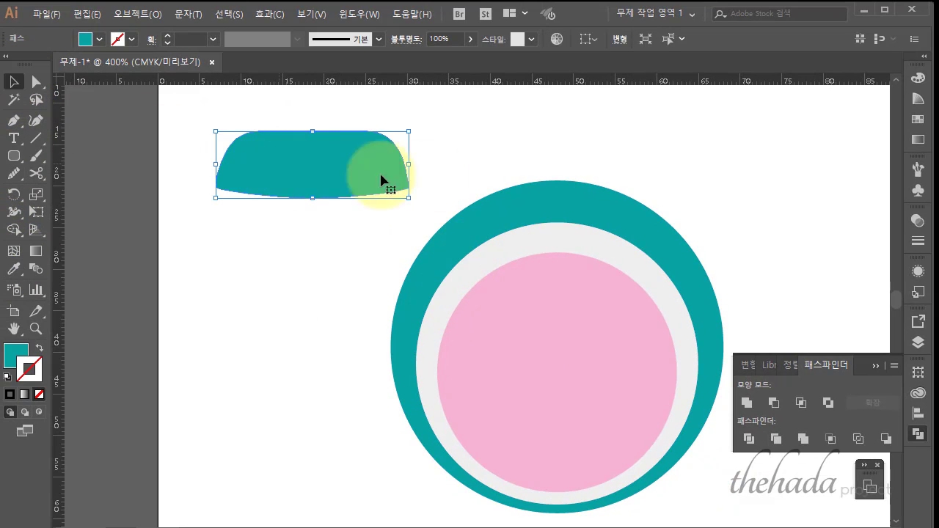
# Step: Rotate the teal piece upright, shrink it, and place it against the ring's left side
pyautogui.moveTo(418, 123); pyautogui.dragTo(285, 94)
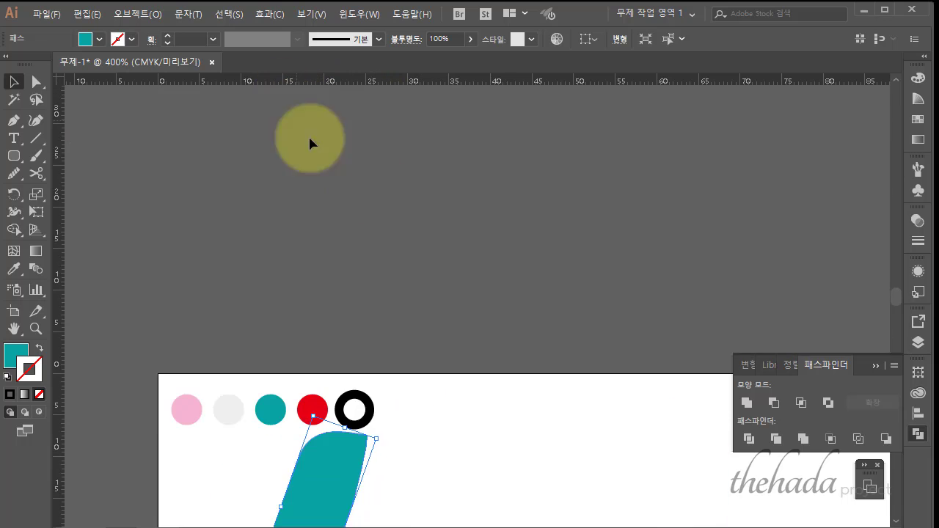
pyautogui.scroll(-4, 440, 272)
pyautogui.scroll(-4, 438, 281)
pyautogui.moveTo(309, 230); pyautogui.dragTo(307, 387)
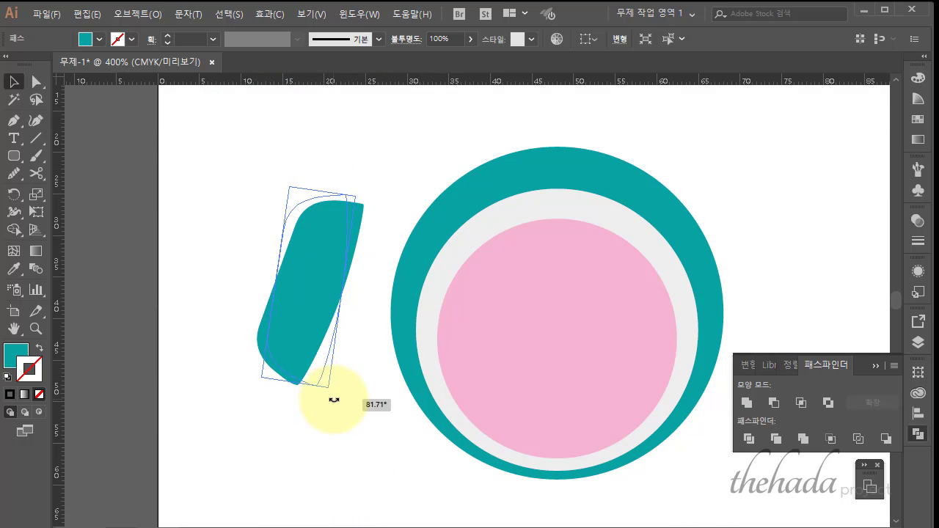
pyautogui.moveTo(307, 397); pyautogui.dragTo(335, 389)
pyautogui.moveTo(309, 335); pyautogui.dragTo(357, 377)
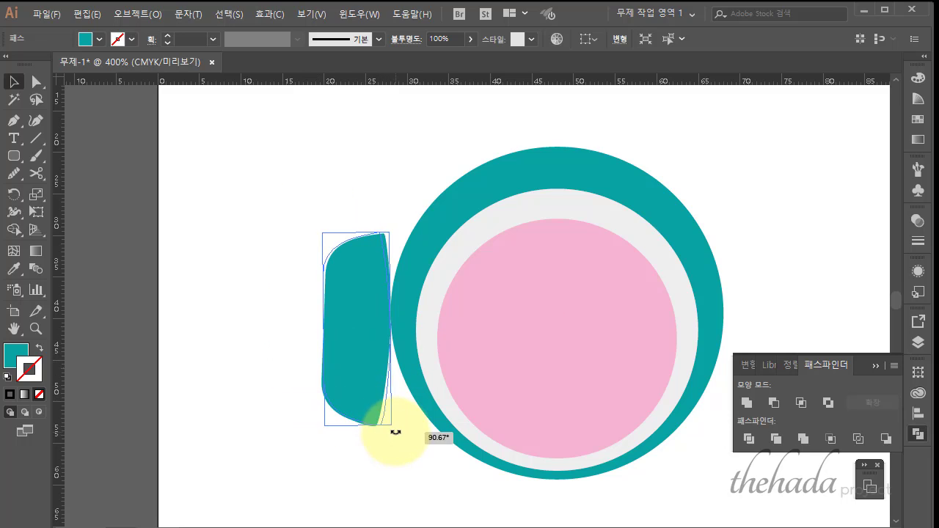
pyautogui.moveTo(391, 435)
pyautogui.mouseDown()
pyautogui.moveTo(334, 428)
pyautogui.moveTo(338, 415)
pyautogui.mouseUp()
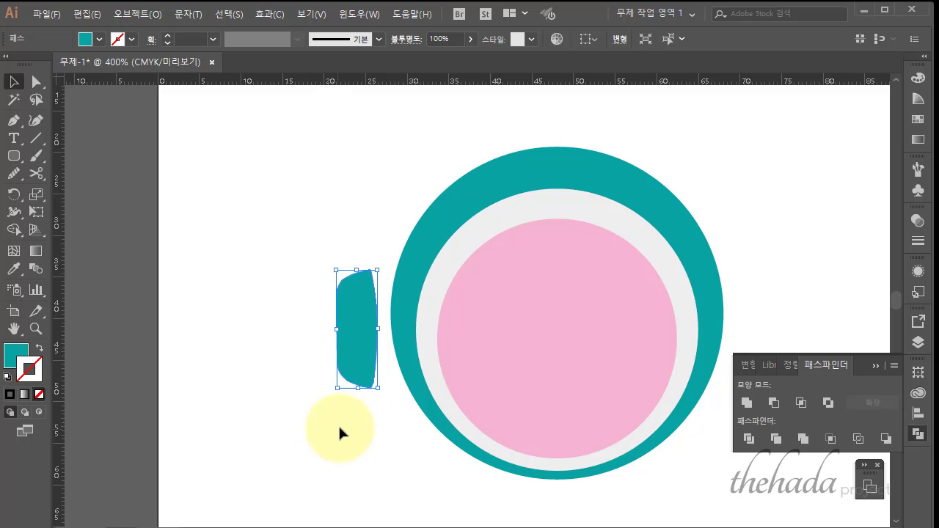
pyautogui.moveTo(360, 377)
pyautogui.mouseDown()
pyautogui.moveTo(380, 366)
pyautogui.moveTo(360, 318)
pyautogui.mouseUp()
pyautogui.click(325, 380)
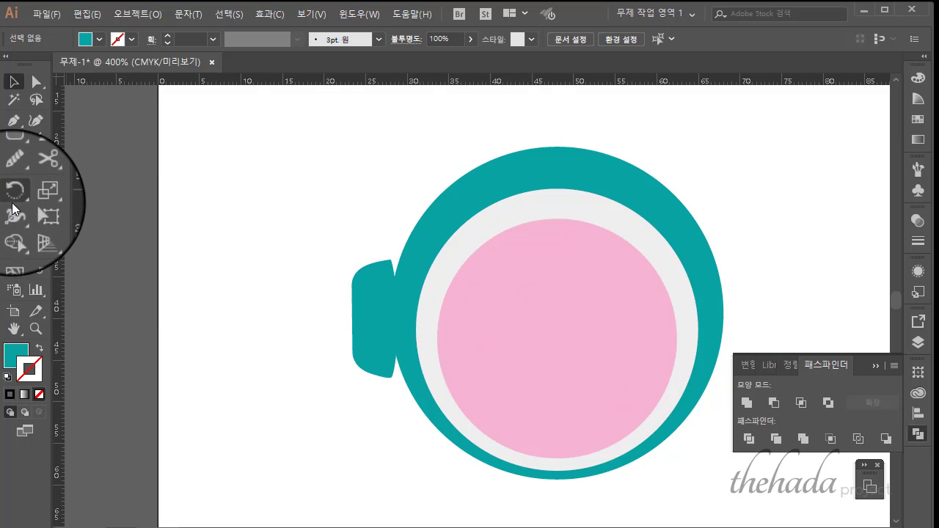
# Step: Reflect a vertical copy of the teal knob around the ring's centre onto its right side
pyautogui.moveTo(13, 195); pyautogui.dragTo(65, 220)
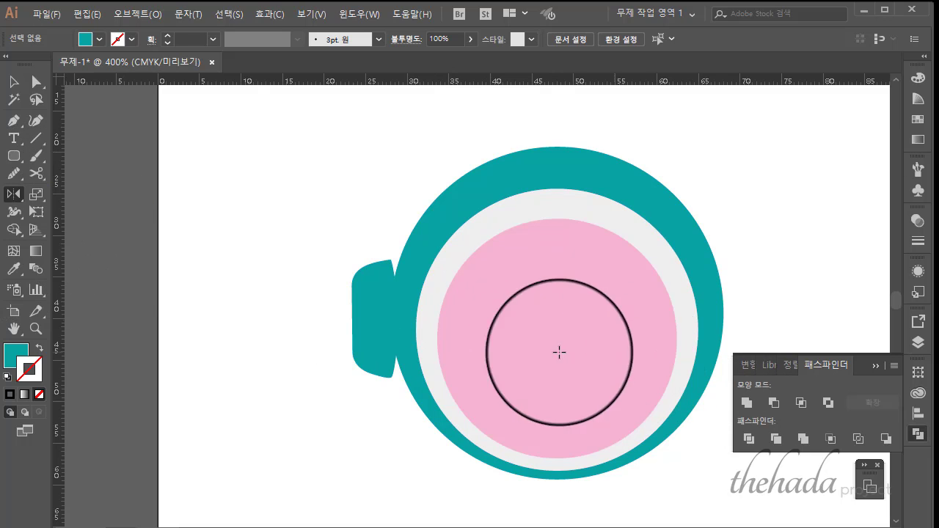
pyautogui.hotkey('ctrl', '-')
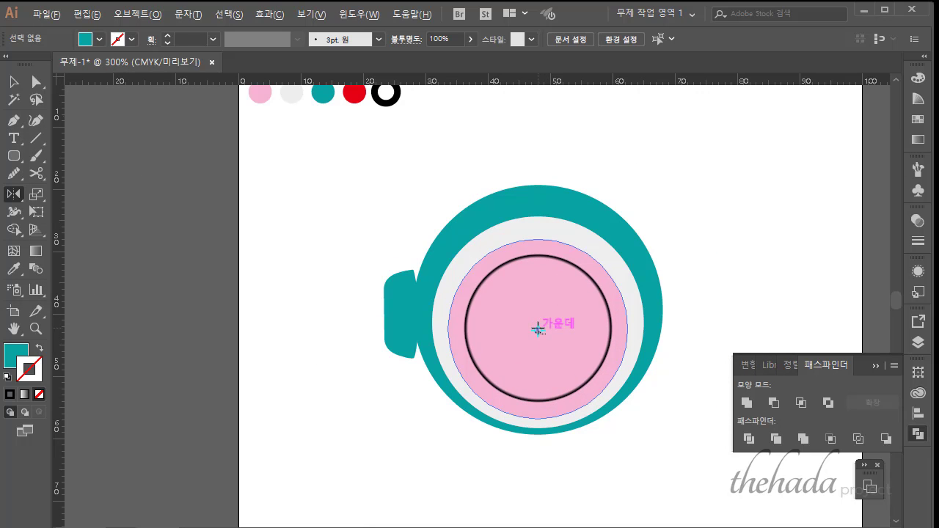
pyautogui.keyDown('alt'); pyautogui.click(538, 328); pyautogui.keyUp('alt')
pyautogui.click(837, 420)
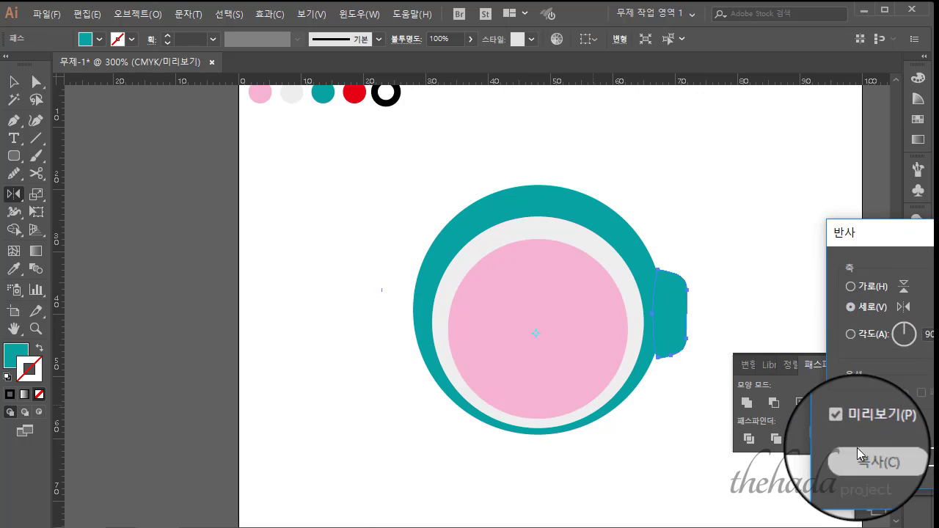
pyautogui.click(851, 449)
pyautogui.click(13, 82)
pyautogui.click(668, 304)
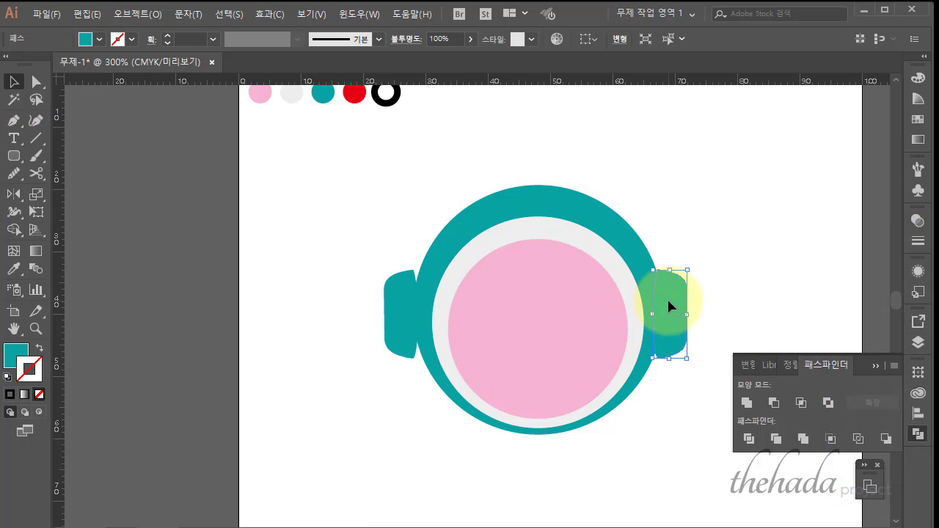
pyautogui.click(723, 224)
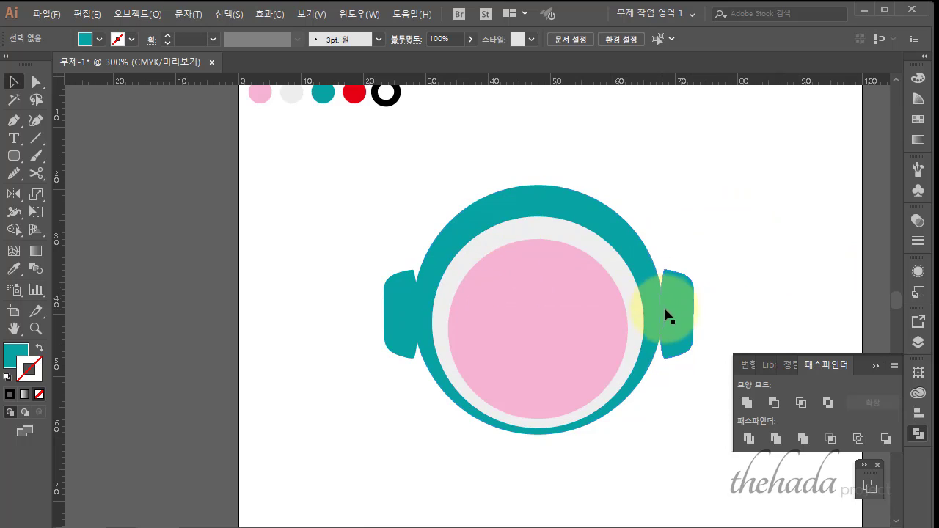
pyautogui.click(400, 302)
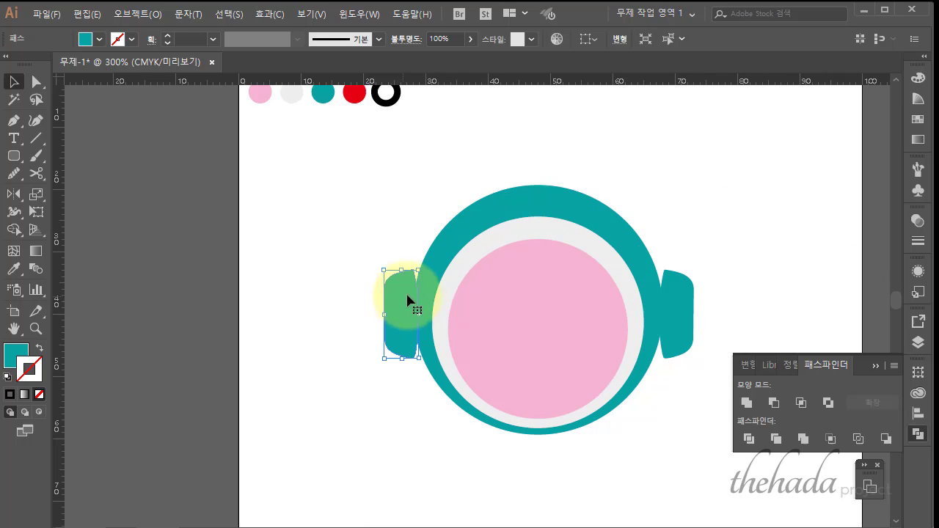
# Step: Unite the teal ring and both side pieces into one shape with Pathfinder
pyautogui.keyDown('shift'); pyautogui.click(511, 218); pyautogui.keyUp('shift')
pyautogui.keyDown('shift'); pyautogui.click(689, 292); pyautogui.keyUp('shift')
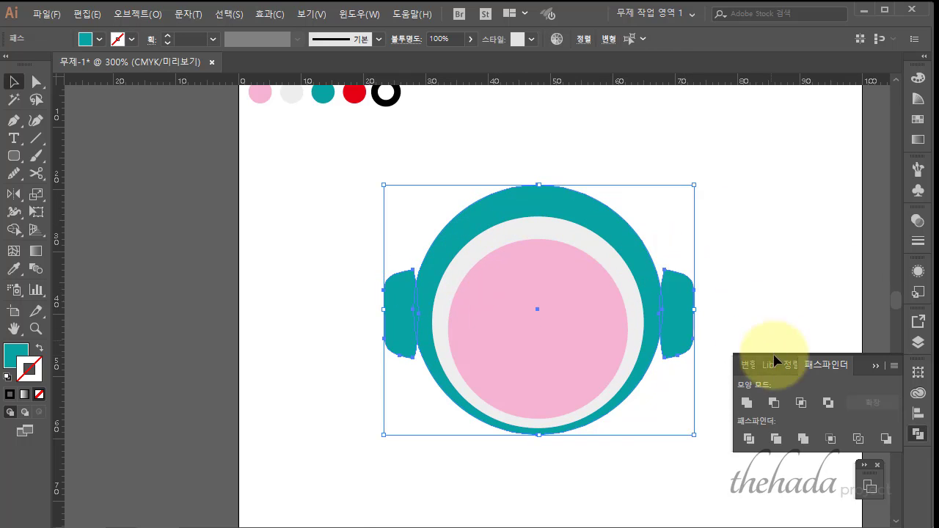
pyautogui.click(745, 402)
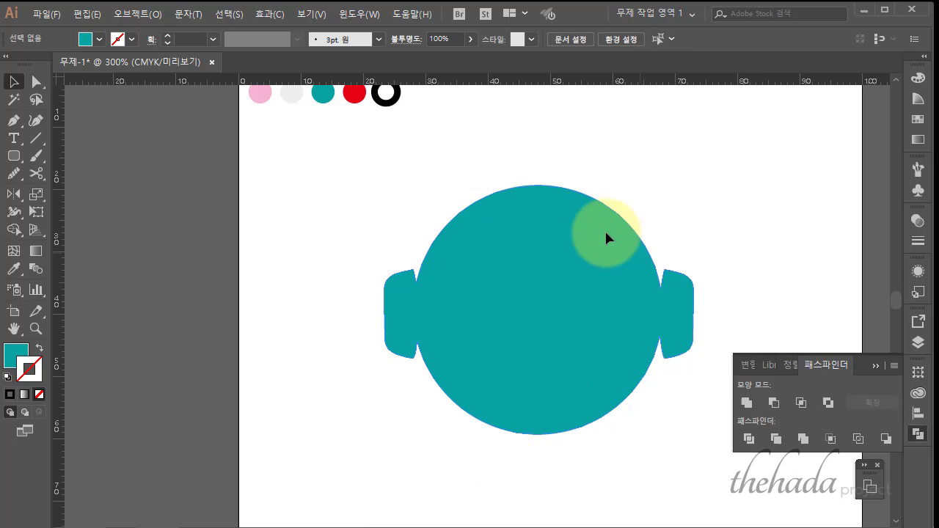
# Step: Send the merged teal shape behind the grey and pink circles
pyautogui.rightClick(608, 235)
pyautogui.moveTo(697, 479)
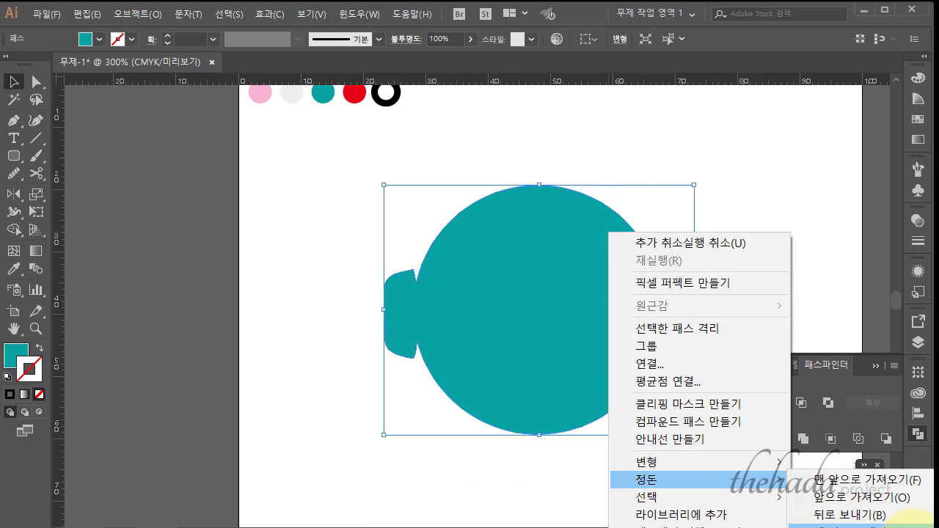
pyautogui.click(880, 525)
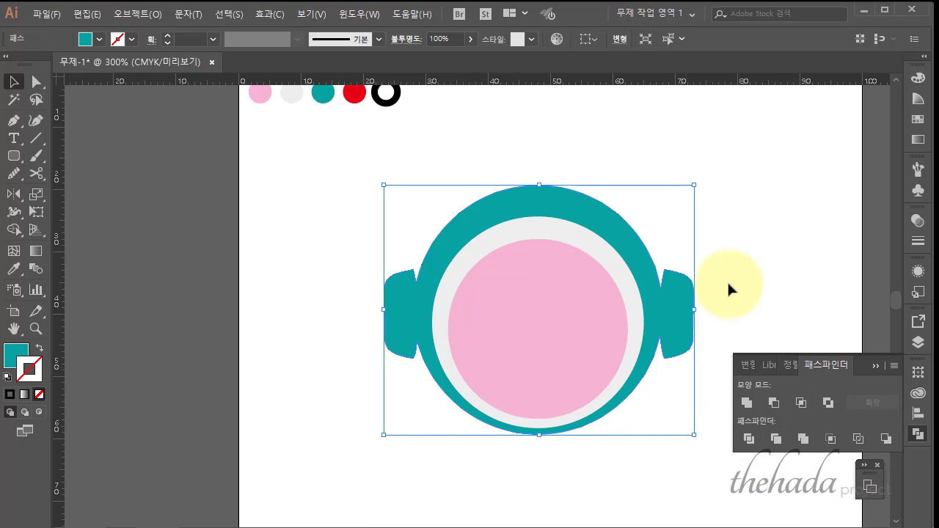
pyautogui.click(737, 286)
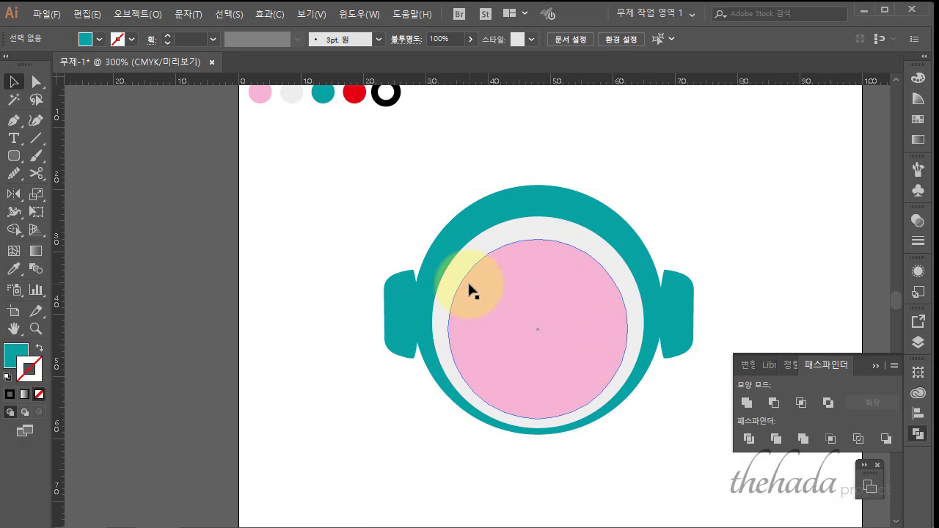
# Step: Draw a tall narrow teal rectangle to the left of the ring
pyautogui.scroll(-3, 440, 359)
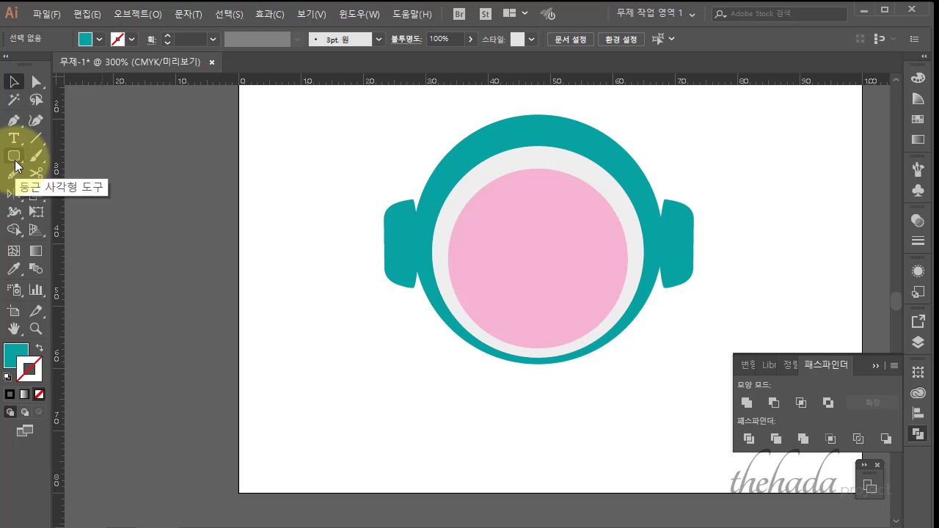
pyautogui.moveTo(13, 156)
pyautogui.mouseDown()
pyautogui.moveTo(37, 165)
pyautogui.moveTo(78, 155)
pyautogui.mouseUp()
pyautogui.moveTo(314, 252)
pyautogui.mouseDown()
pyautogui.moveTo(339, 354)
pyautogui.moveTo(341, 340)
pyautogui.mouseUp()
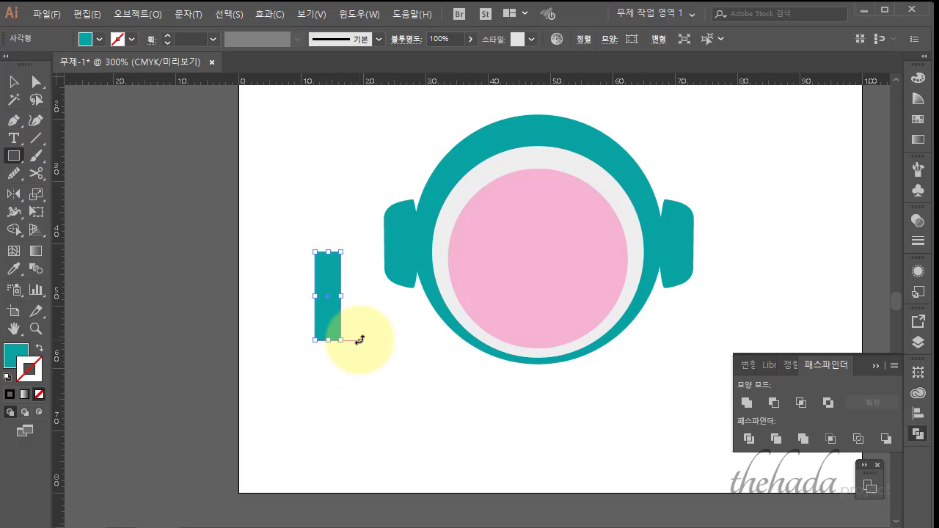
pyautogui.click(34, 82)
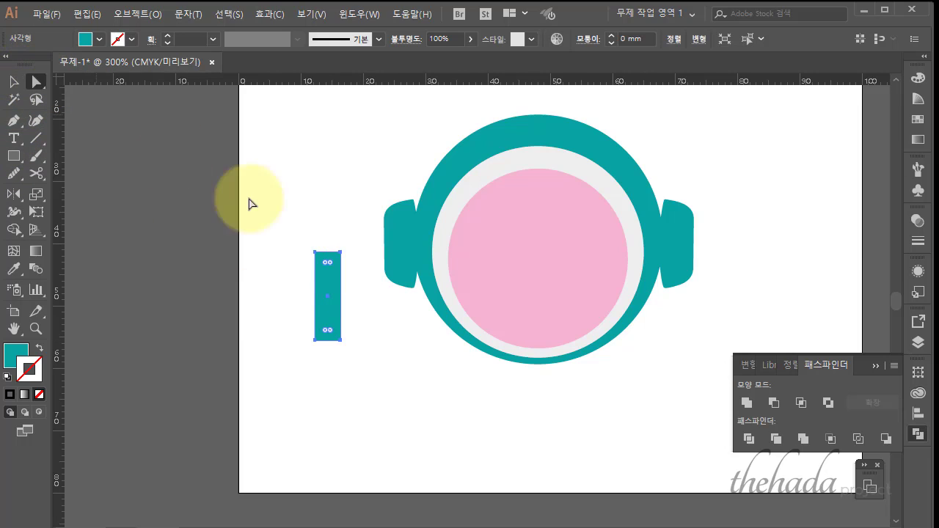
pyautogui.click(287, 235)
pyautogui.moveTo(288, 327); pyautogui.dragTo(324, 353)
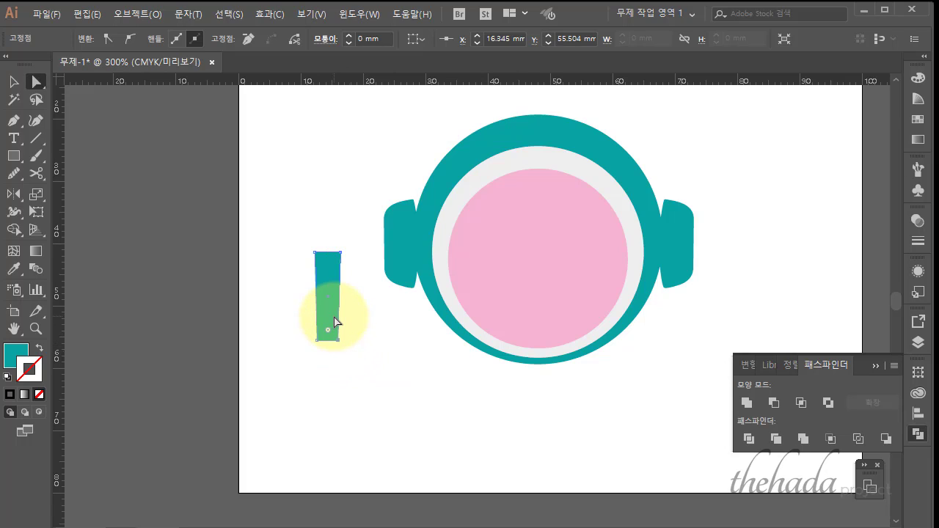
pyautogui.click(374, 398)
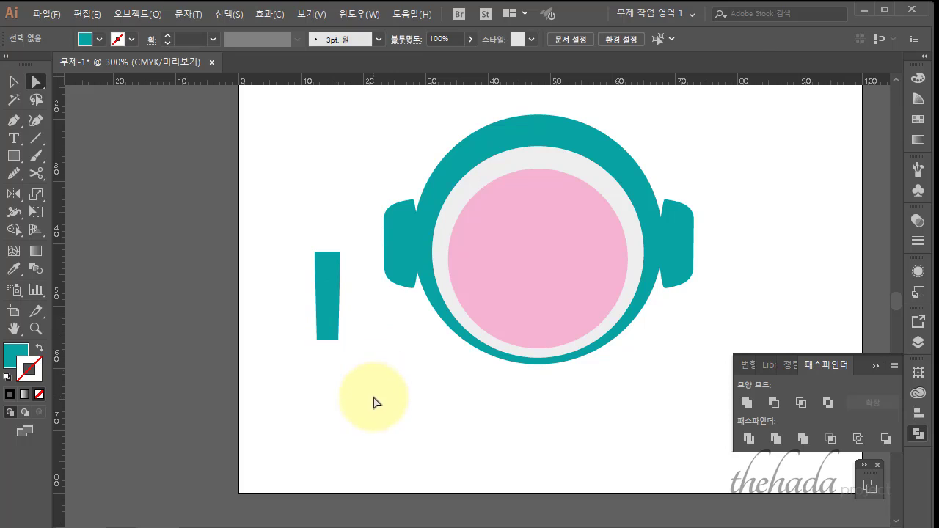
# Step: Draw a small teal circle at the bottom of the bar
pyautogui.click(9, 156)
pyautogui.moveTo(14, 157); pyautogui.dragTo(63, 190)
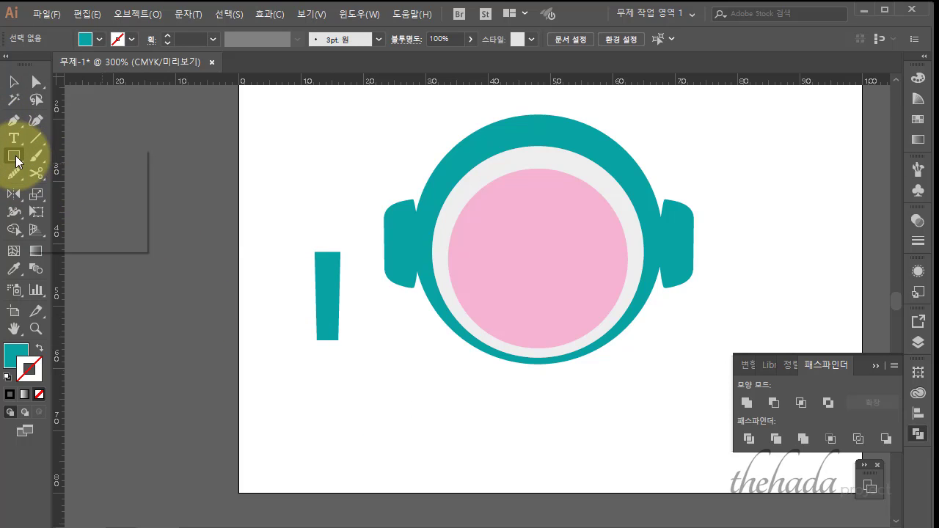
pyautogui.click(62, 191)
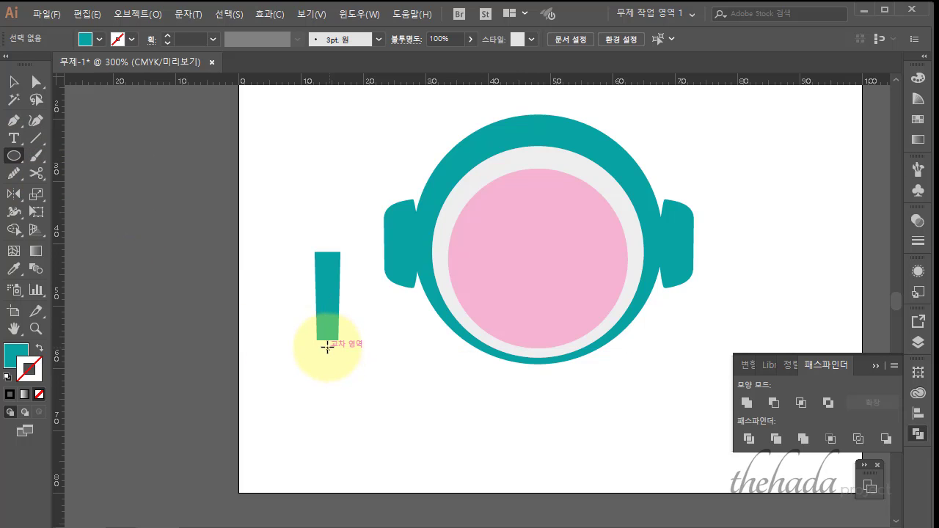
pyautogui.moveTo(327, 347)
pyautogui.mouseDown()
pyautogui.moveTo(320, 329)
pyautogui.moveTo(329, 367)
pyautogui.moveTo(328, 345)
pyautogui.mouseUp()
pyautogui.click(13, 81)
pyautogui.click(336, 359)
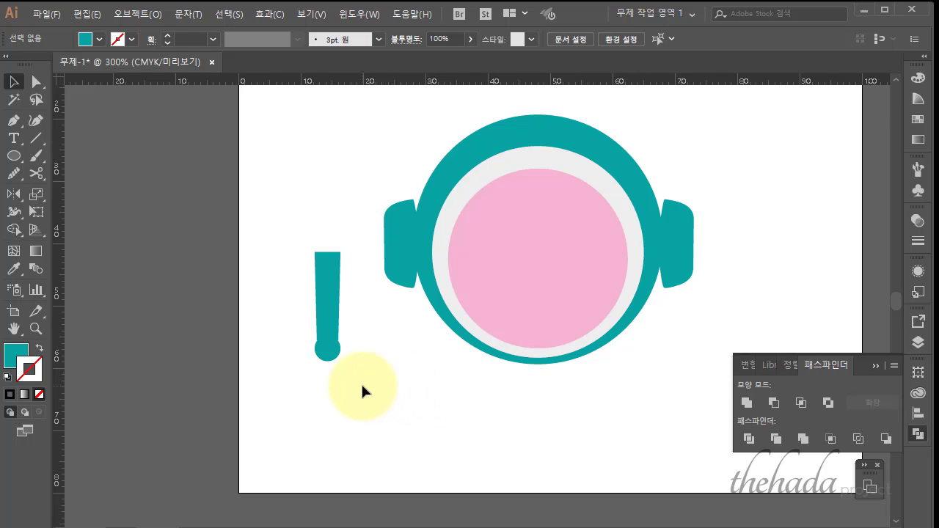
# Step: Taper the bar toward its bottom and select the bar and circle together
pyautogui.moveTo(356, 397); pyautogui.dragTo(313, 320)
pyautogui.click(746, 403)
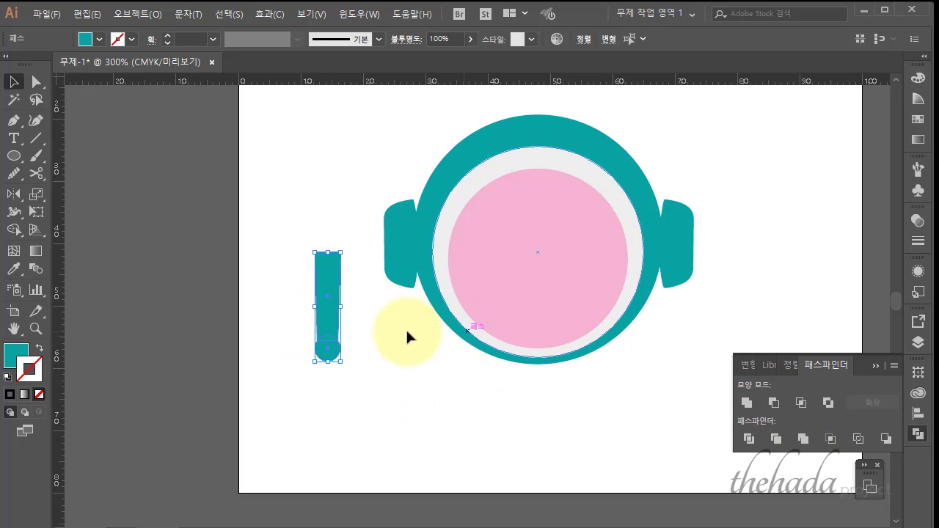
pyautogui.click(363, 334)
pyautogui.click(340, 321)
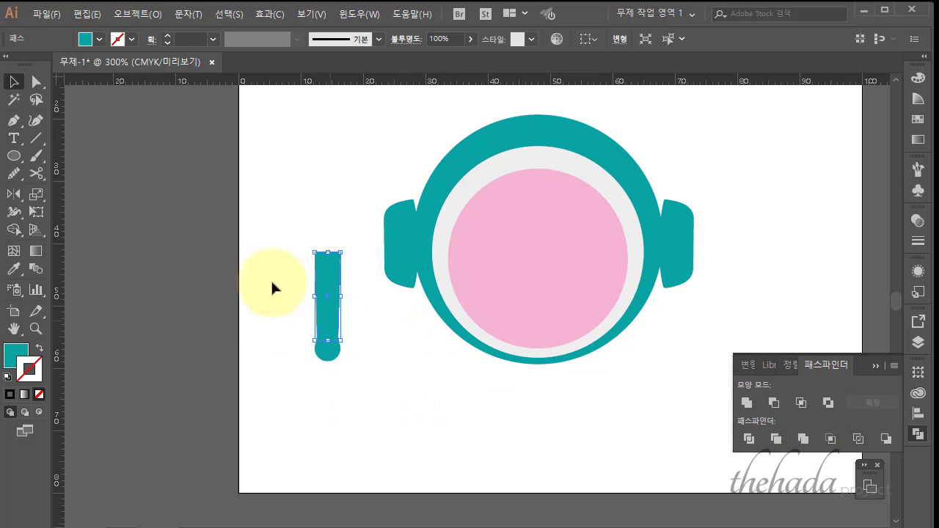
pyautogui.click(37, 82)
pyautogui.moveTo(329, 356); pyautogui.dragTo(339, 325)
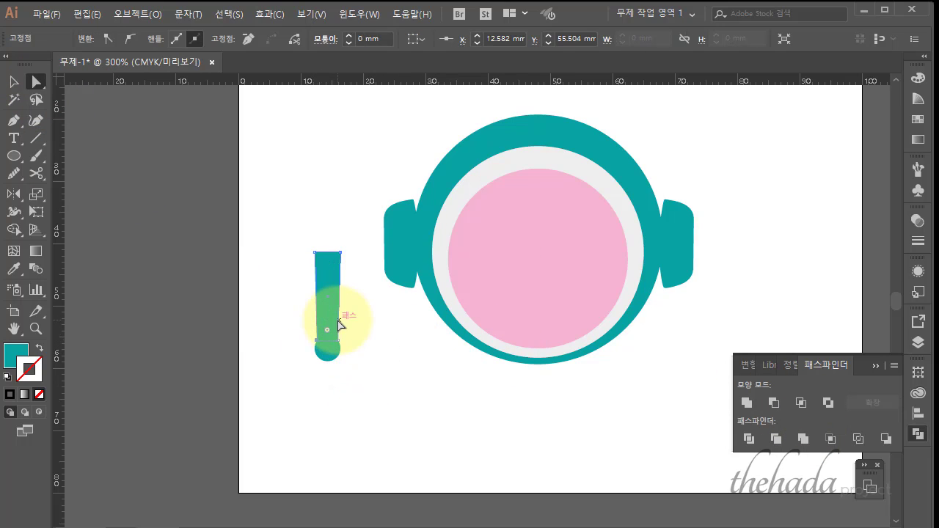
pyautogui.moveTo(338, 343); pyautogui.dragTo(339, 342)
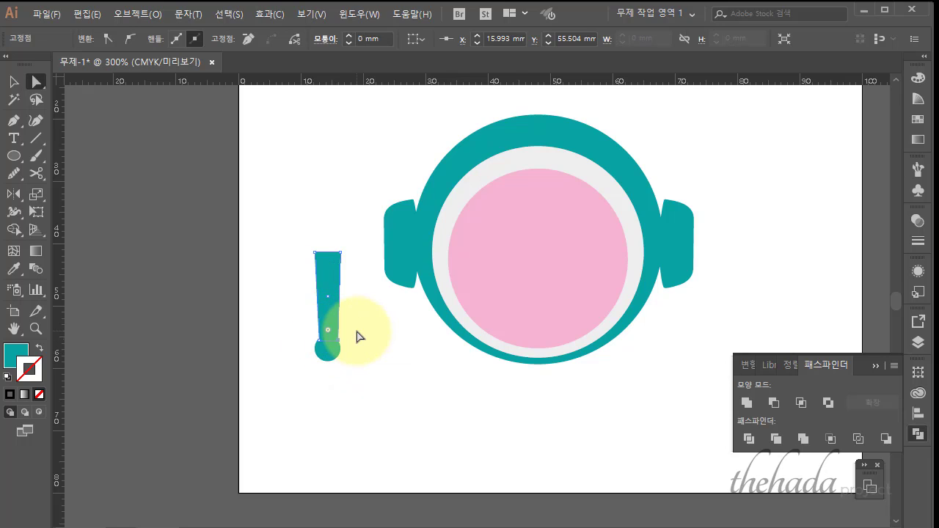
pyautogui.click(14, 81)
pyautogui.click(278, 194)
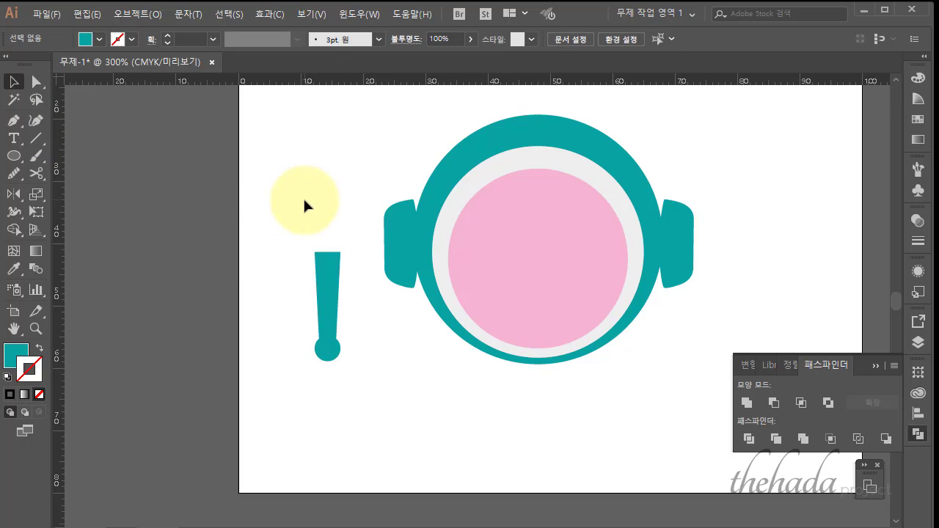
pyautogui.moveTo(304, 215); pyautogui.dragTo(348, 355)
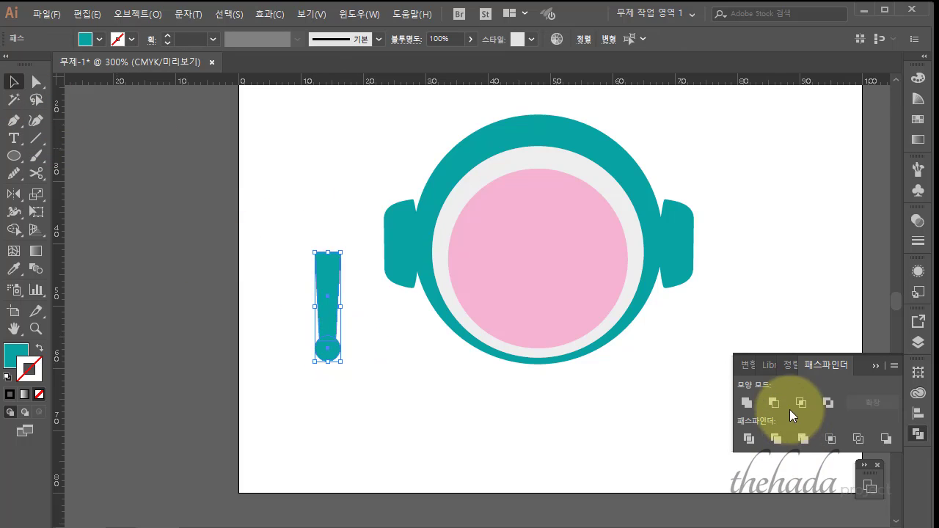
# Step: Unite the bar and circle into a leg, shorten it, and angle it at the body's lower left
pyautogui.click(751, 404)
pyautogui.moveTo(345, 250)
pyautogui.mouseDown()
pyautogui.moveTo(330, 294)
pyautogui.moveTo(449, 361)
pyautogui.moveTo(496, 348)
pyautogui.moveTo(472, 370)
pyautogui.mouseUp()
pyautogui.click(361, 345)
pyautogui.click(327, 331)
pyautogui.click(496, 445)
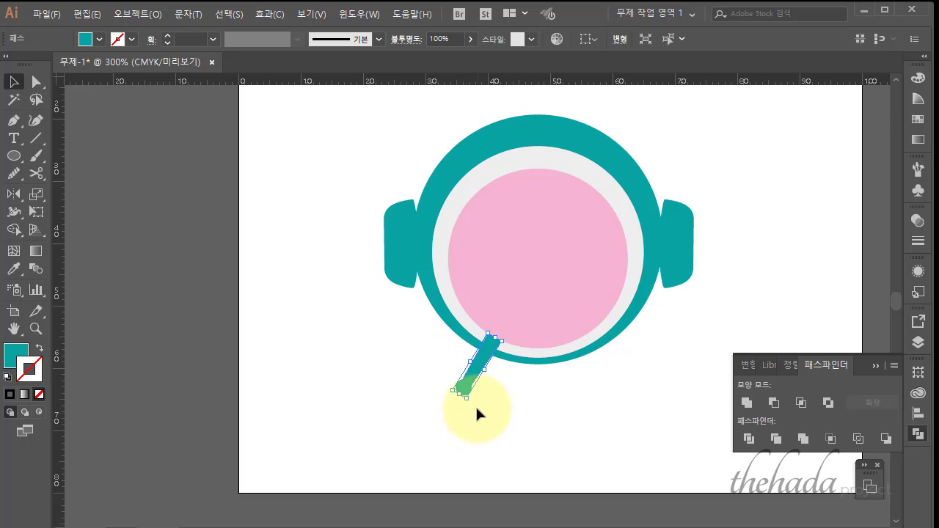
pyautogui.moveTo(469, 406); pyautogui.dragTo(474, 410)
pyautogui.click(482, 376)
pyautogui.click(483, 372)
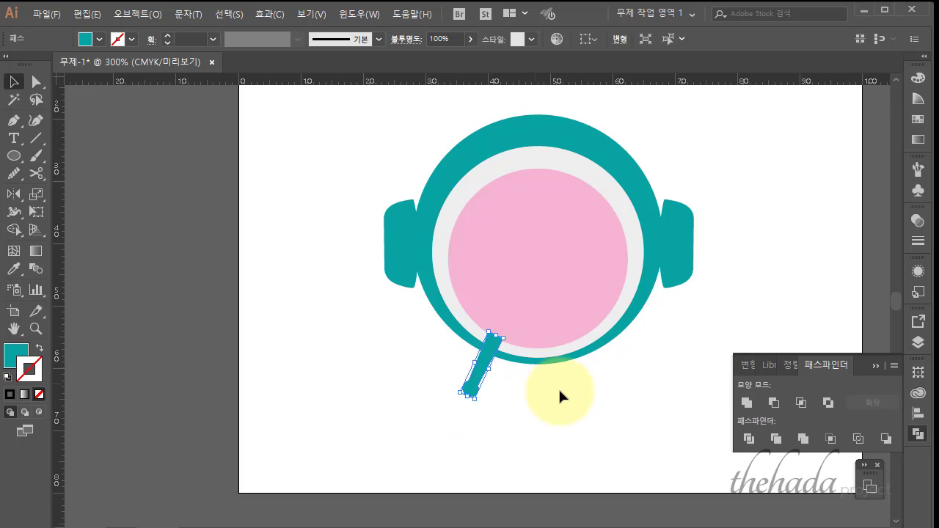
pyautogui.click(560, 391)
pyautogui.click(479, 378)
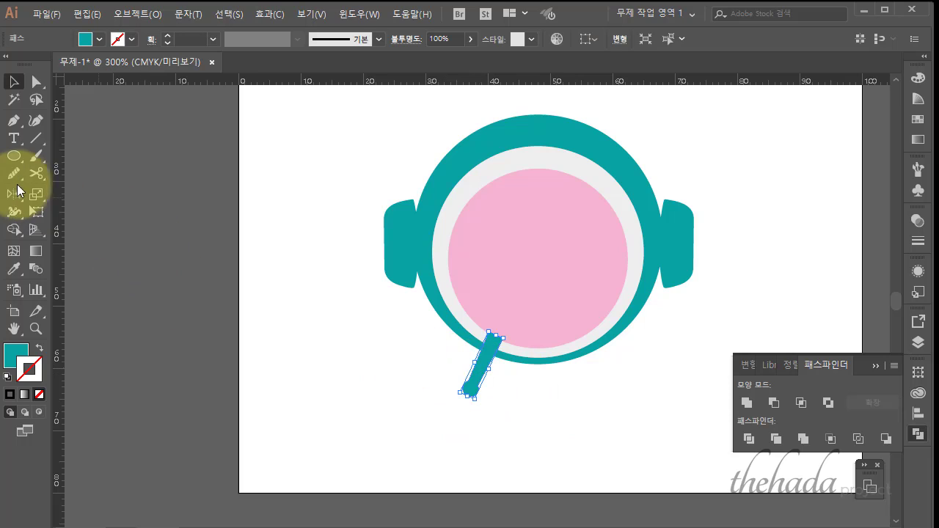
# Step: Mirror a copy of the leg to the right side with the Reflect tool
pyautogui.click(13, 194)
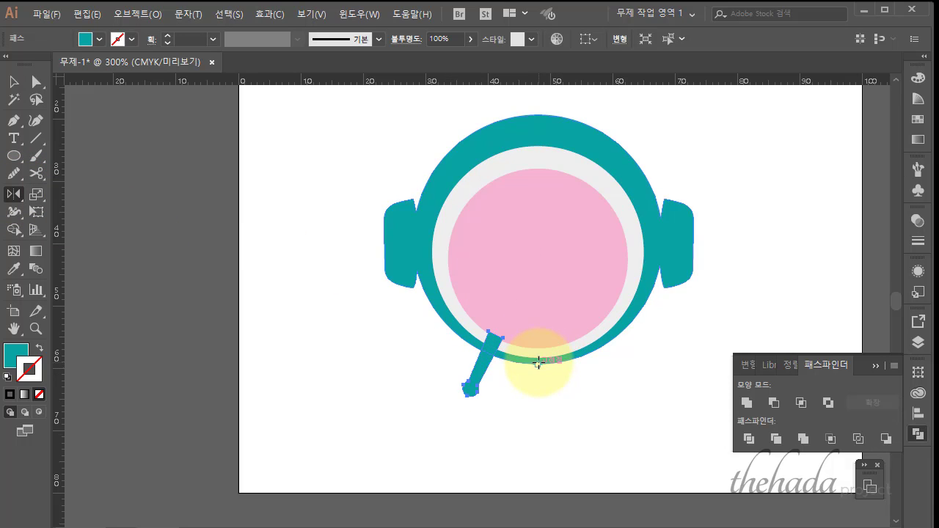
pyautogui.keyDown('alt'); pyautogui.click(537, 362); pyautogui.keyUp('alt')
pyautogui.click(841, 421)
pyautogui.click(866, 453)
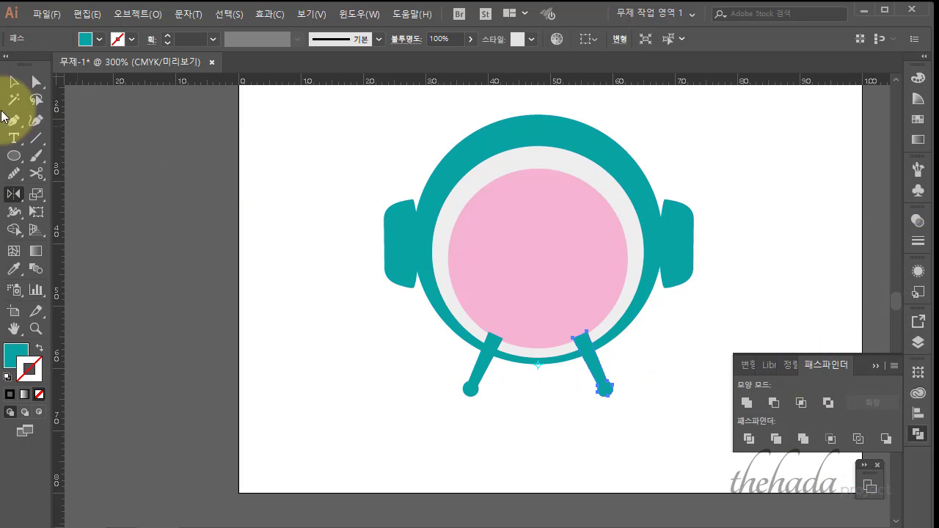
# Step: Unite both legs with the clock body and send the teal shape behind the face
pyautogui.click(13, 82)
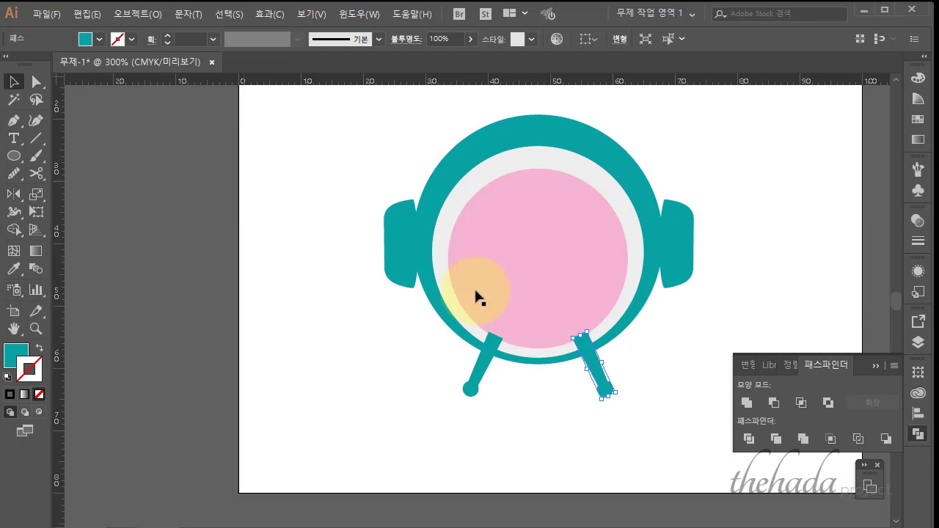
pyautogui.keyDown('shift'); pyautogui.click(490, 360); pyautogui.keyUp('shift')
pyautogui.keyDown('shift'); pyautogui.click(413, 239); pyautogui.keyUp('shift')
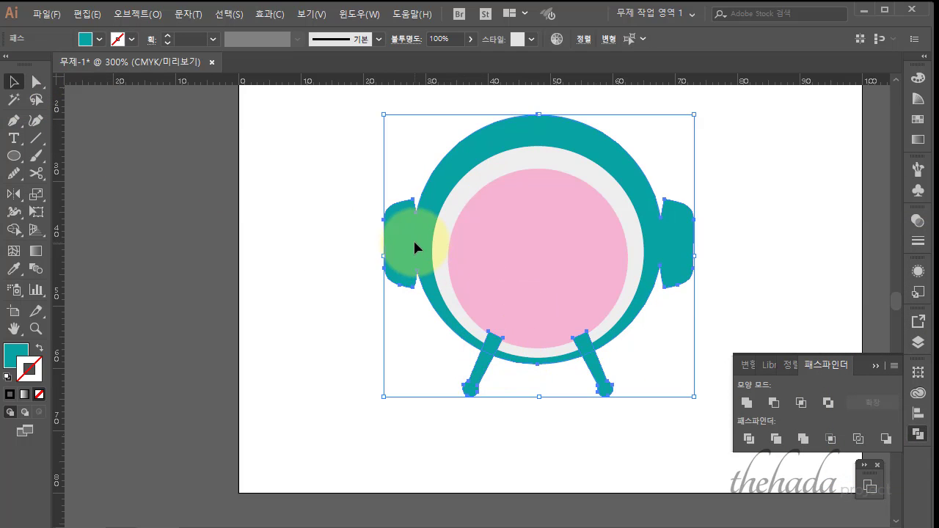
pyautogui.click(747, 403)
pyautogui.rightClick(559, 289)
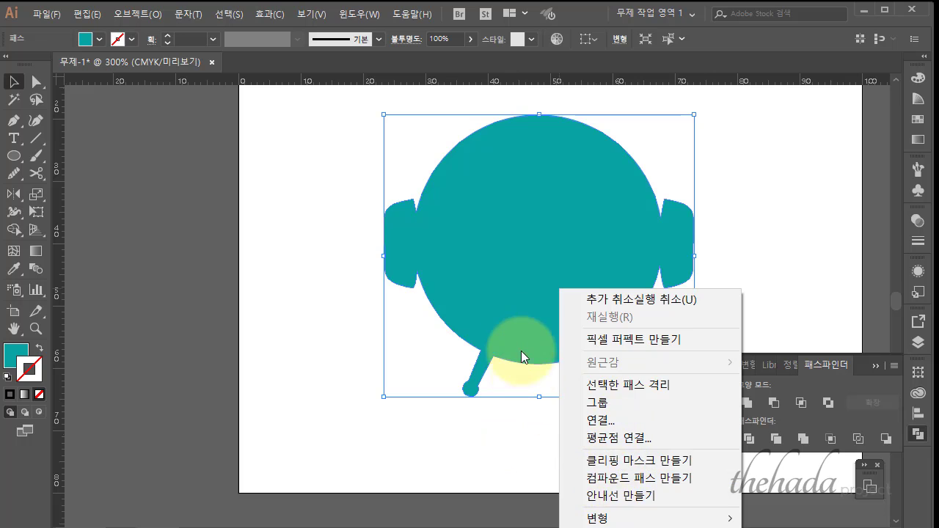
pyautogui.rightClick(521, 320)
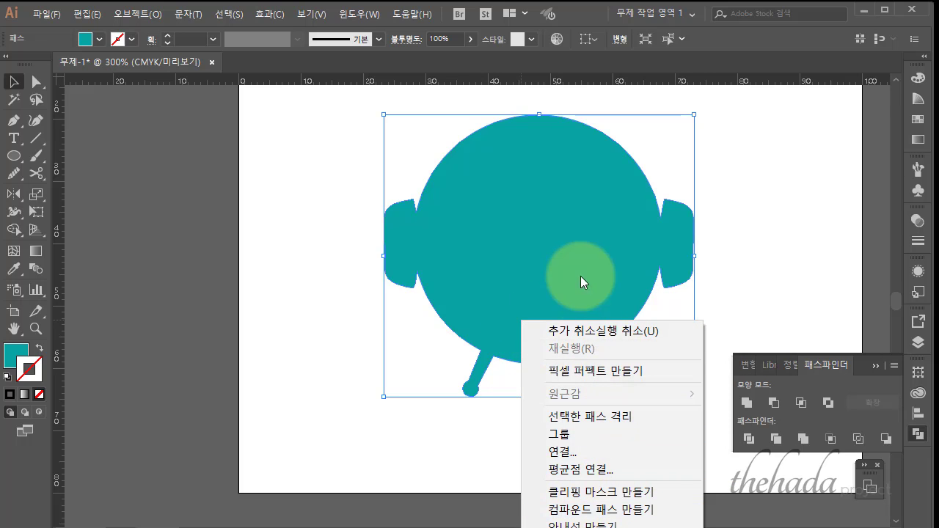
pyautogui.rightClick(554, 163)
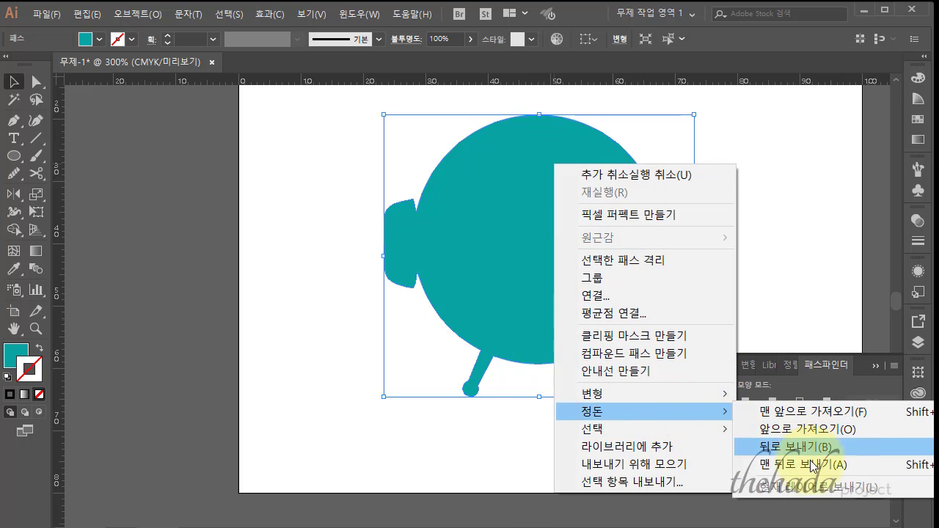
pyautogui.click(789, 465)
pyautogui.click(593, 450)
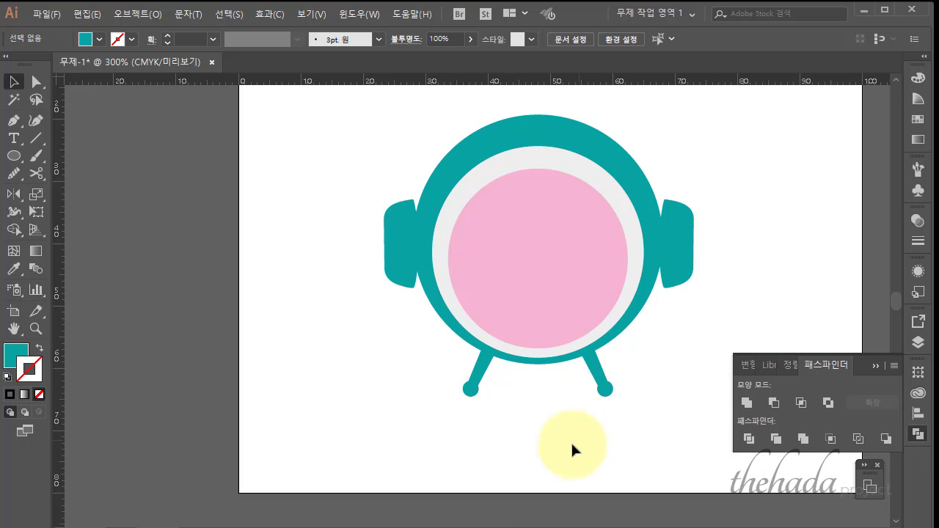
# Step: Draw a short diagonal brow line on the face with the black ring's 3 pt stroke
pyautogui.click(32, 141)
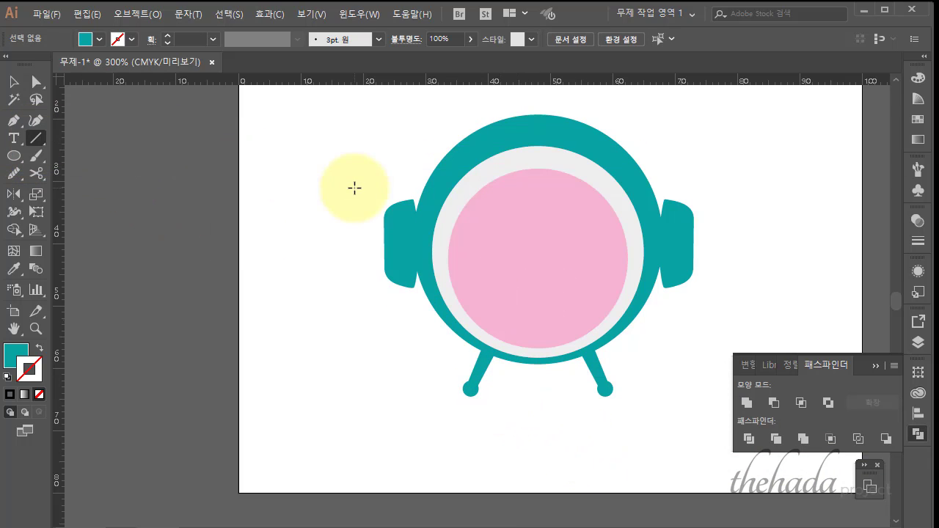
pyautogui.moveTo(533, 274)
pyautogui.mouseDown()
pyautogui.moveTo(499, 248)
pyautogui.moveTo(516, 255)
pyautogui.mouseUp()
pyautogui.click(133, 40)
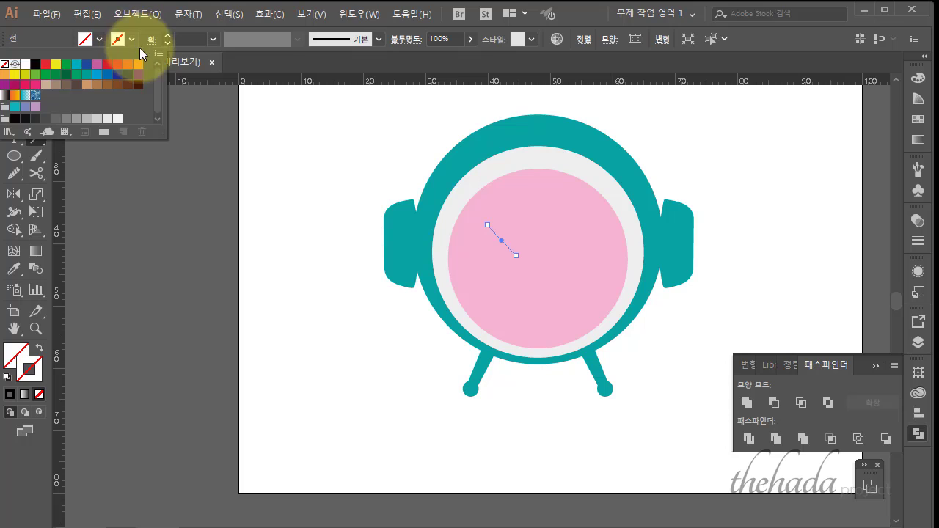
pyautogui.scroll(3, 532, 177)
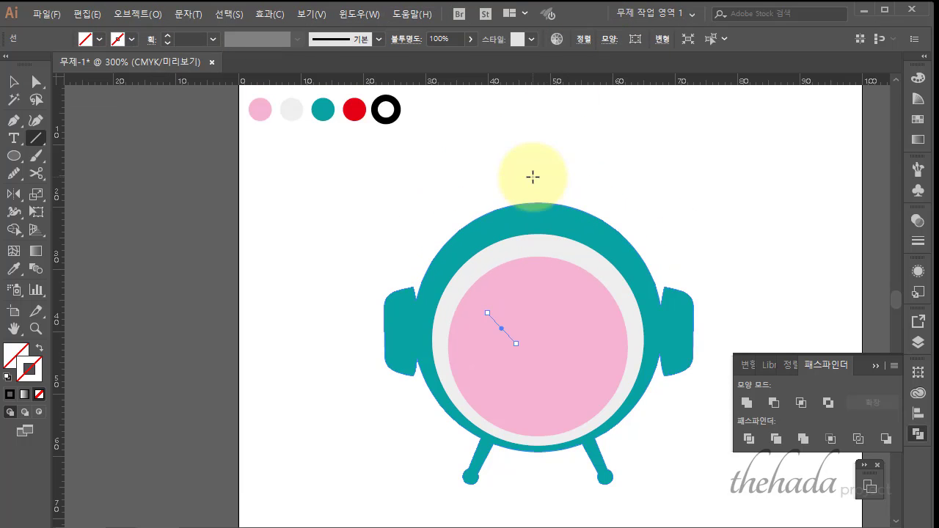
pyautogui.scroll(2, 532, 176)
pyautogui.click(13, 271)
pyautogui.click(372, 171)
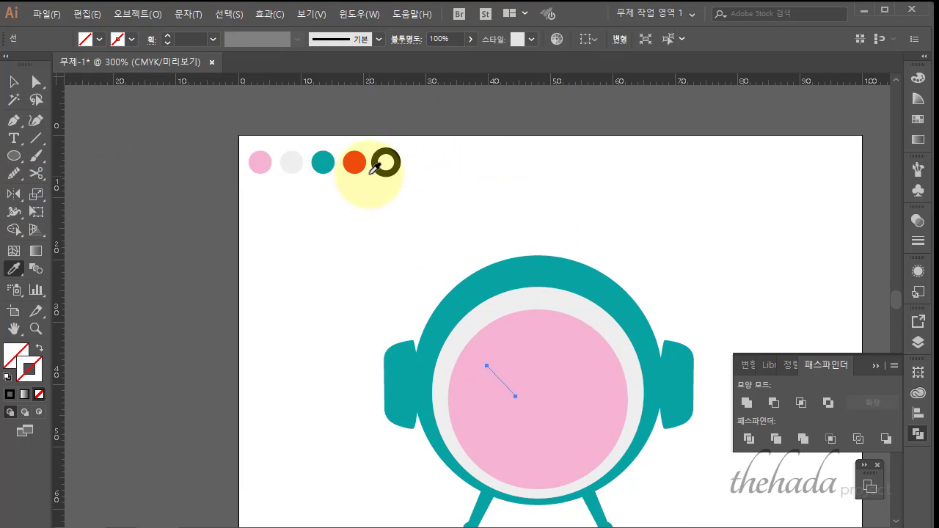
pyautogui.click(385, 163)
pyautogui.scroll(-2, 384, 178)
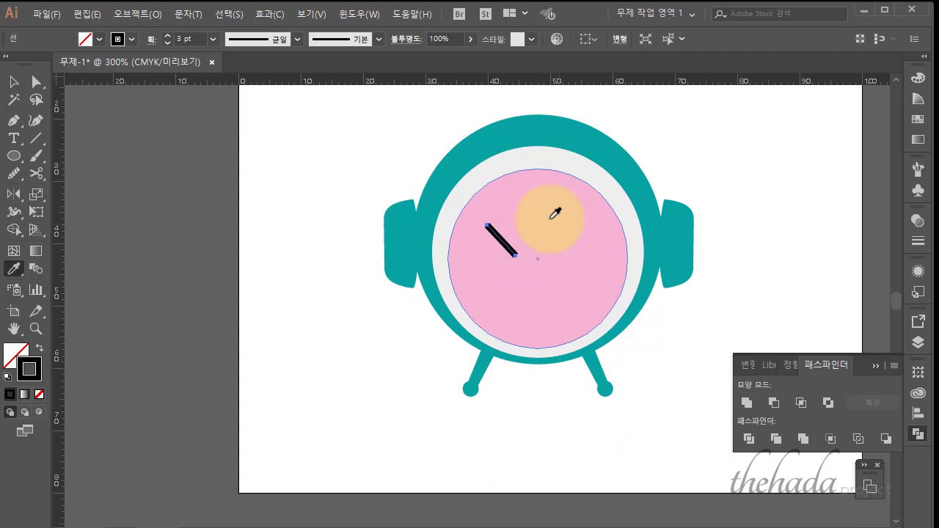
pyautogui.scroll(-2, 543, 211)
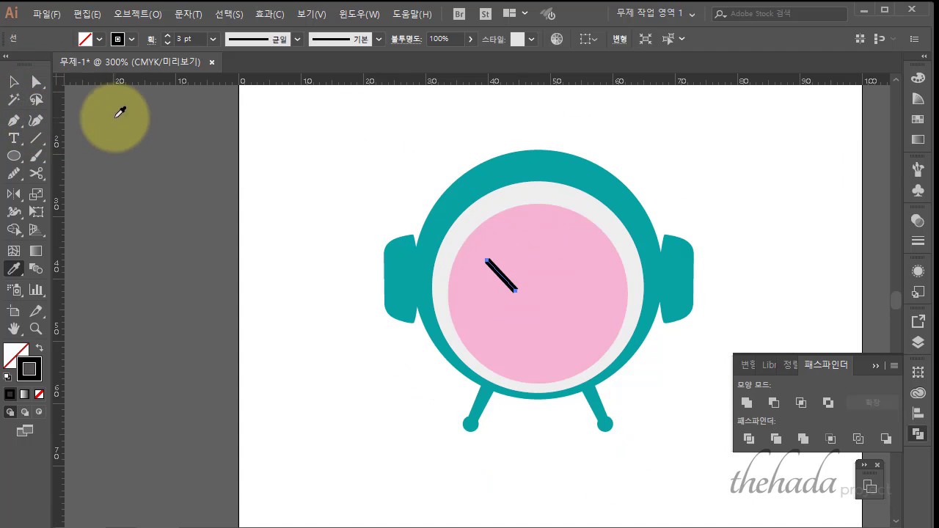
# Step: Give the brow line round caps and reposition it on the pink face
pyautogui.click(916, 244)
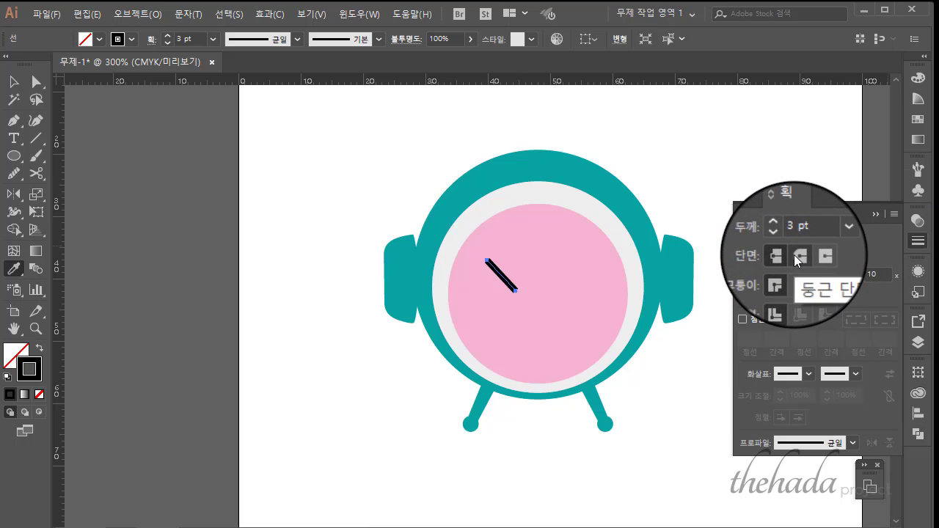
pyautogui.click(793, 254)
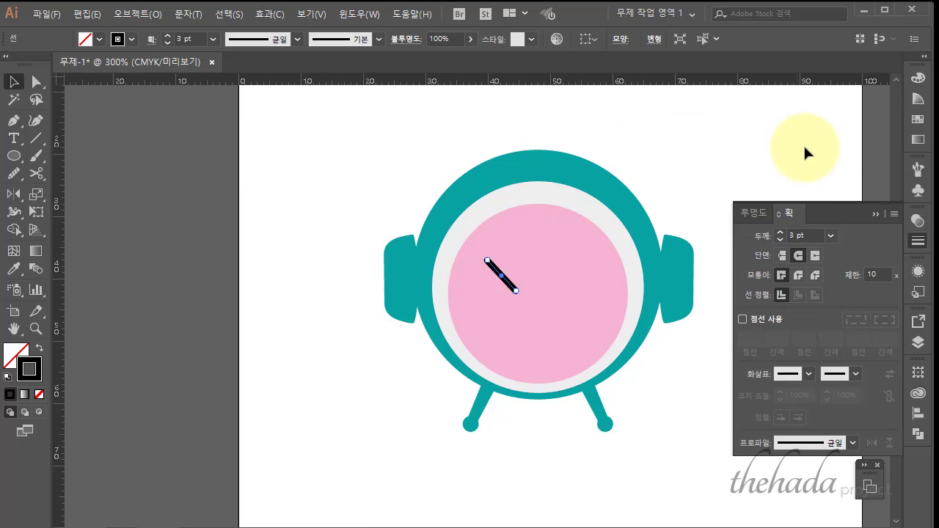
pyautogui.click(836, 139)
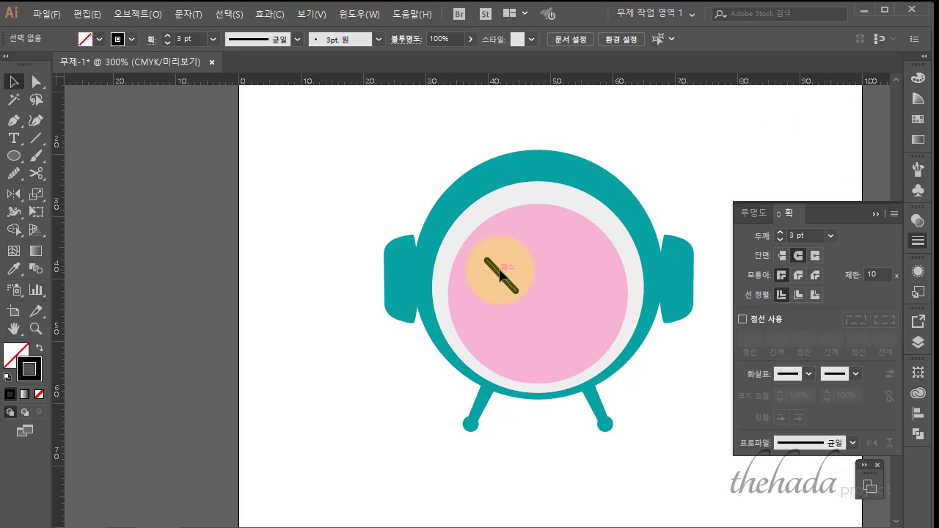
pyautogui.click(499, 273)
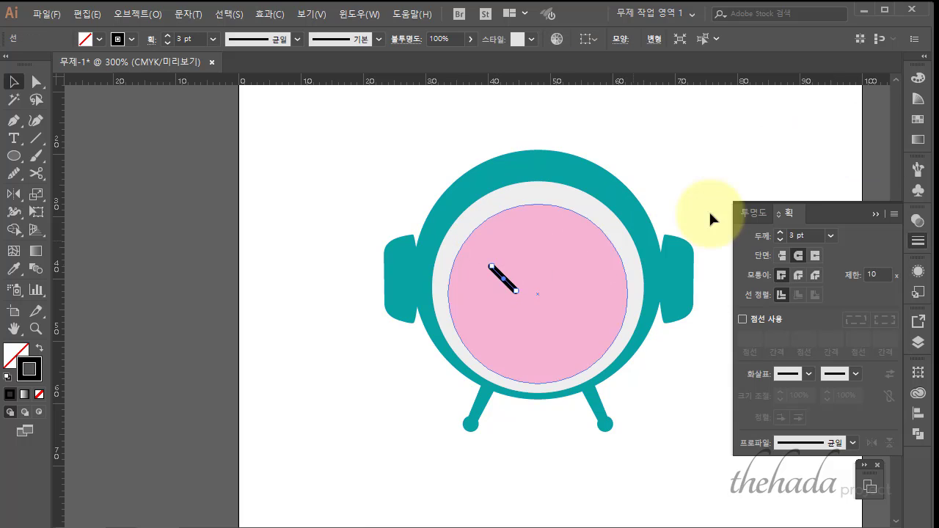
pyautogui.click(863, 203)
pyautogui.click(868, 213)
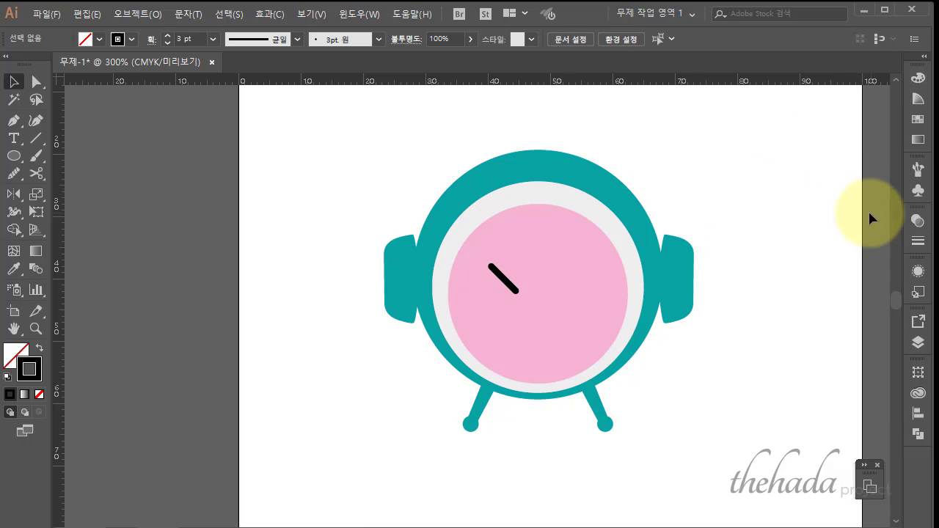
pyautogui.click(500, 277)
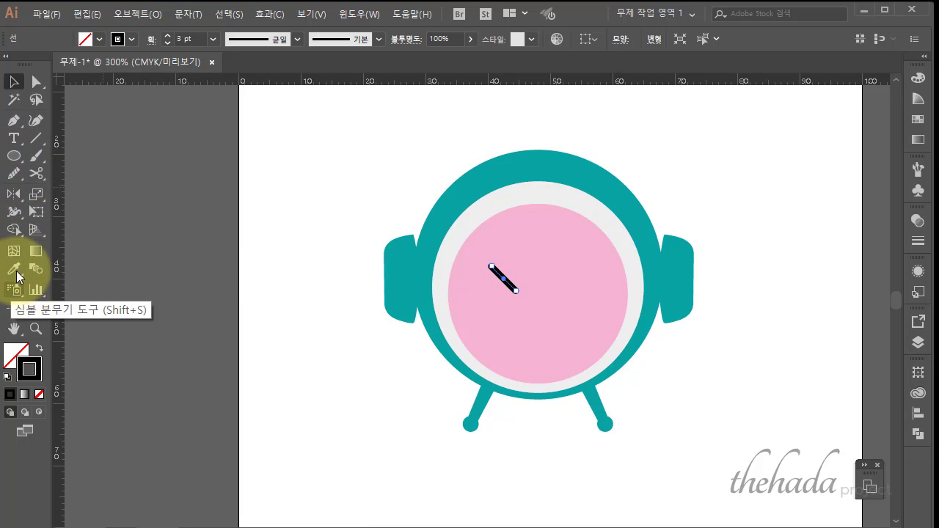
# Step: Reflect a copy of the brow across a vertical axis to form the right eyebrow
pyautogui.click(13, 193)
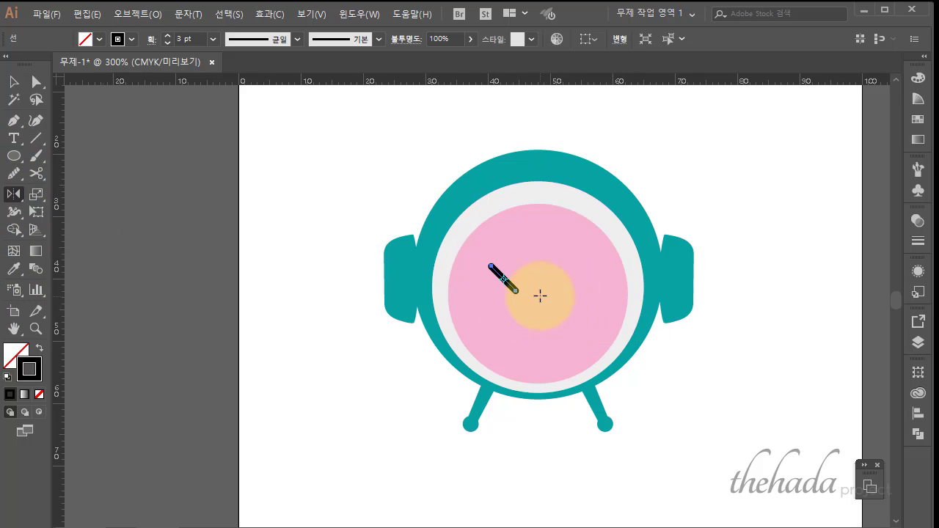
pyautogui.keyDown('alt'); pyautogui.click(538, 296); pyautogui.keyUp('alt')
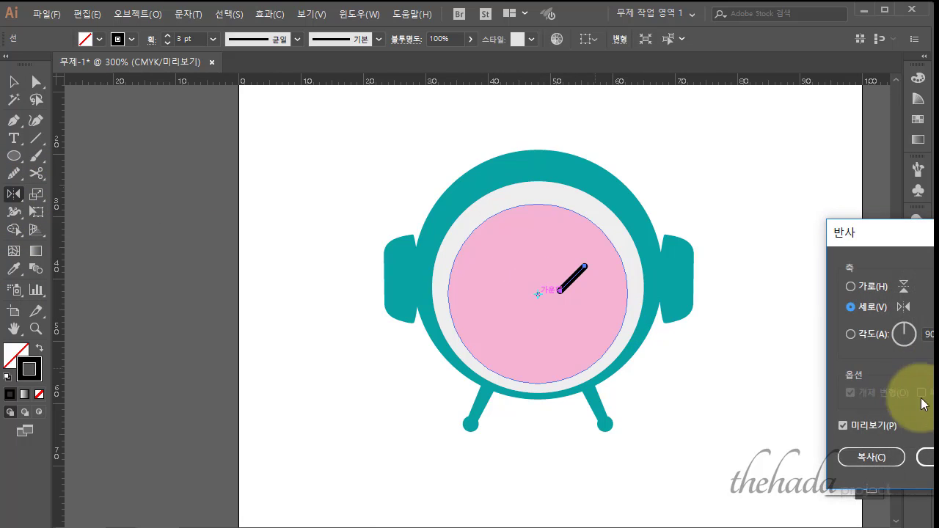
pyautogui.click(860, 451)
pyautogui.click(22, 86)
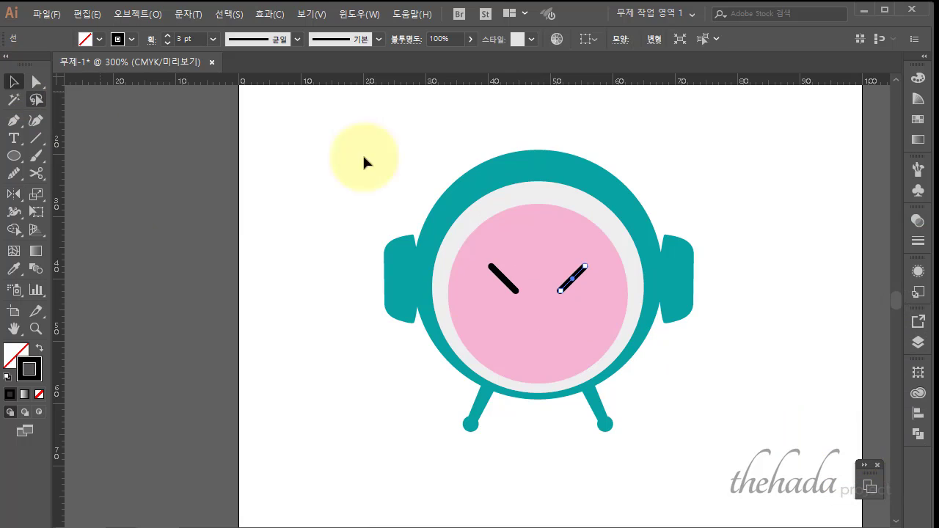
pyautogui.click(495, 270)
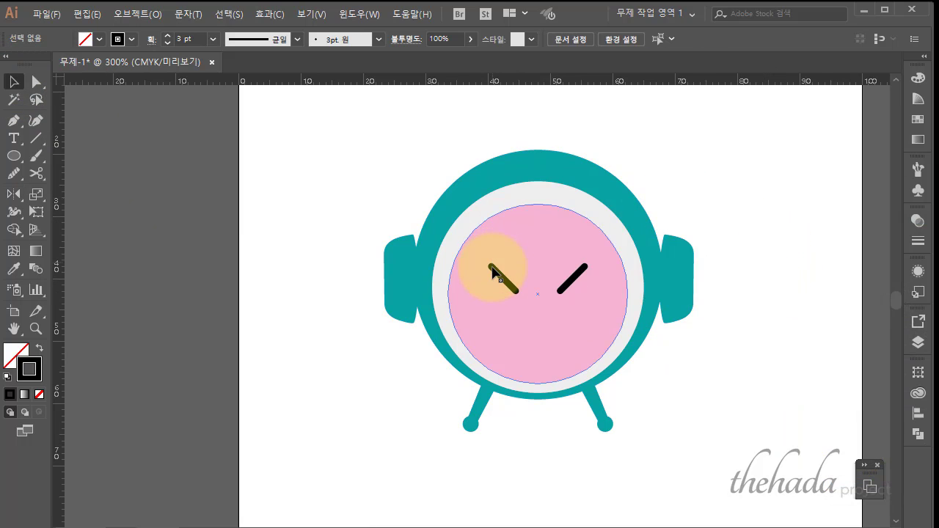
pyautogui.keyDown('shift'); pyautogui.click(572, 275); pyautogui.keyUp('shift')
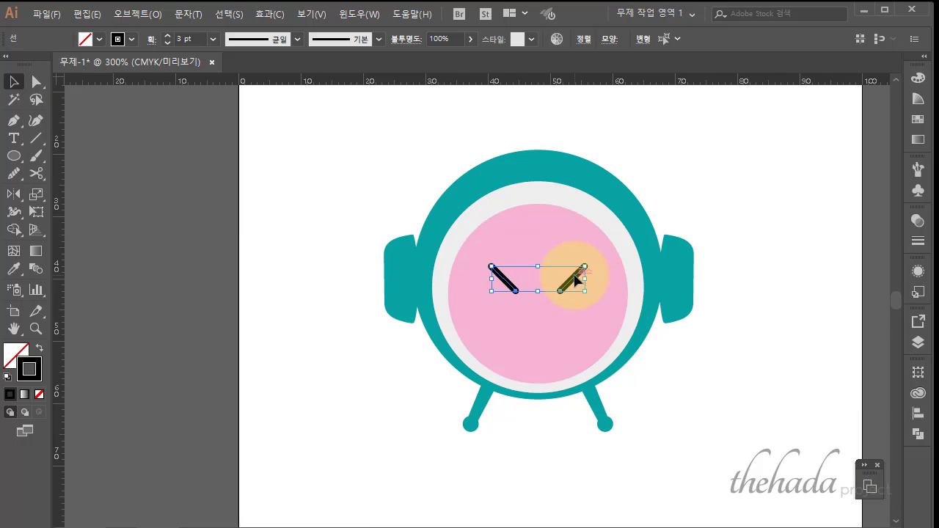
pyautogui.rightClick(577, 278)
pyautogui.click(741, 199)
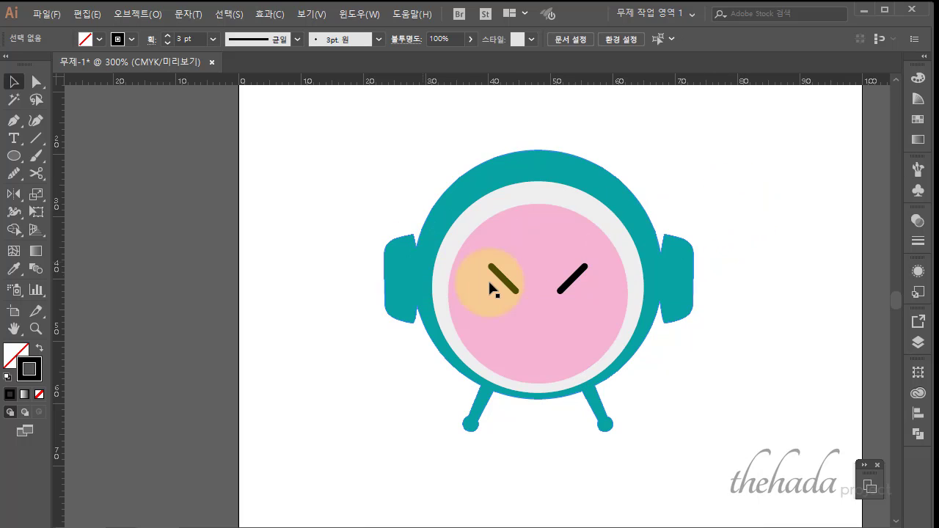
# Step: Draw a small circle between the brows and fill it with the light grey swatch
pyautogui.click(14, 155)
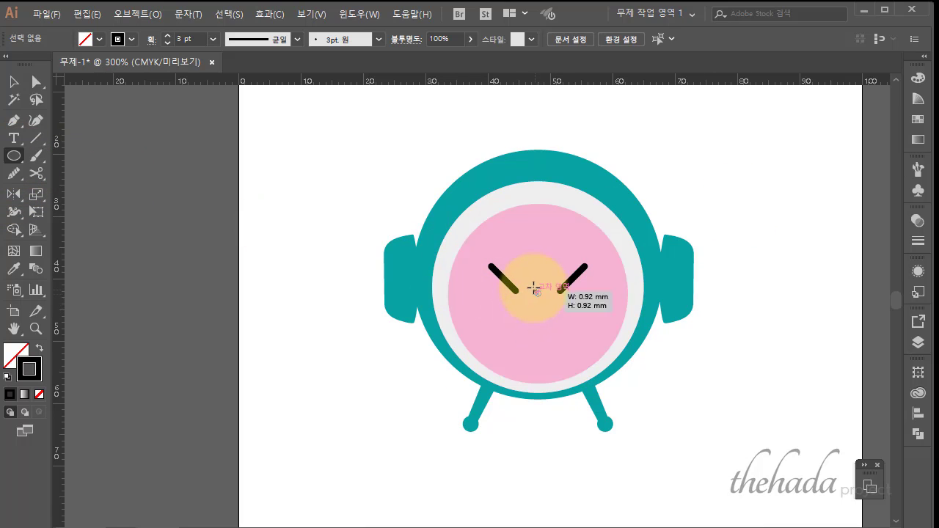
pyautogui.moveTo(529, 282); pyautogui.dragTo(530, 283)
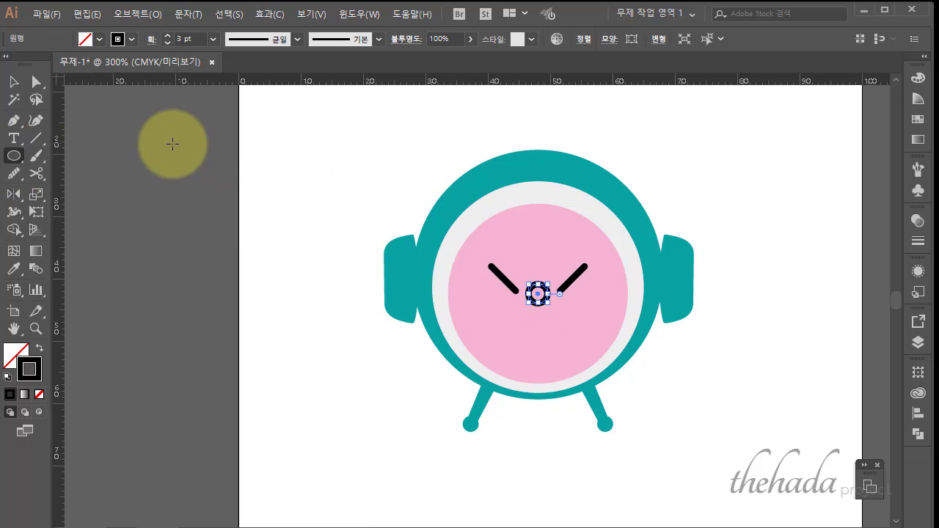
pyautogui.click(13, 270)
pyautogui.scroll(2, 119, 274)
pyautogui.scroll(2, 120, 274)
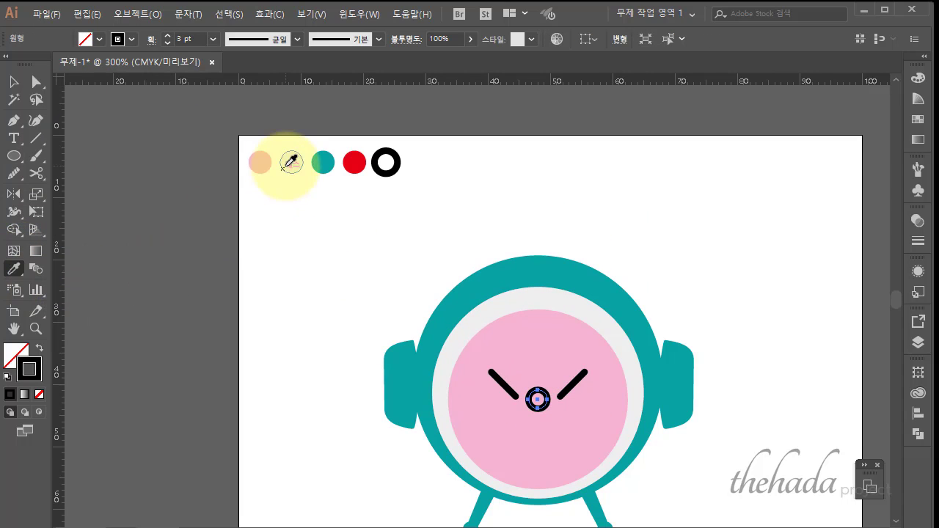
pyautogui.click(291, 162)
pyautogui.click(14, 82)
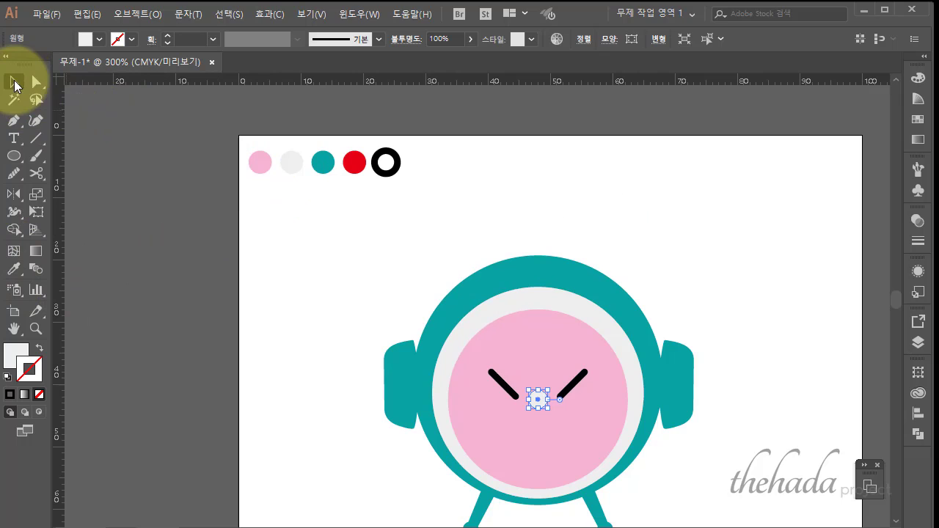
pyautogui.click(254, 335)
pyautogui.scroll(-3, 251, 332)
pyautogui.scroll(-1, 252, 336)
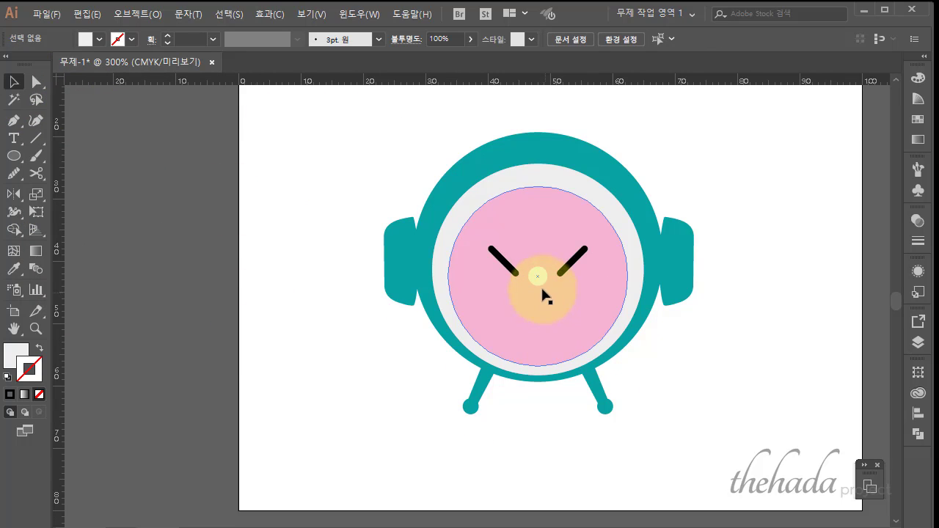
# Step: Resize the nose to about 2.14 mm and centre it on the pink face
pyautogui.moveTo(538, 290); pyautogui.dragTo(540, 292)
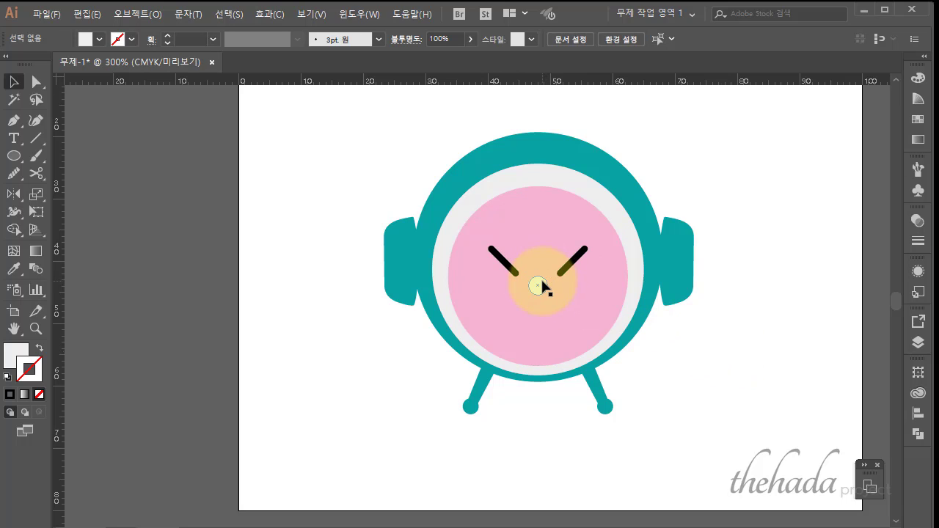
pyautogui.moveTo(546, 276); pyautogui.dragTo(543, 281)
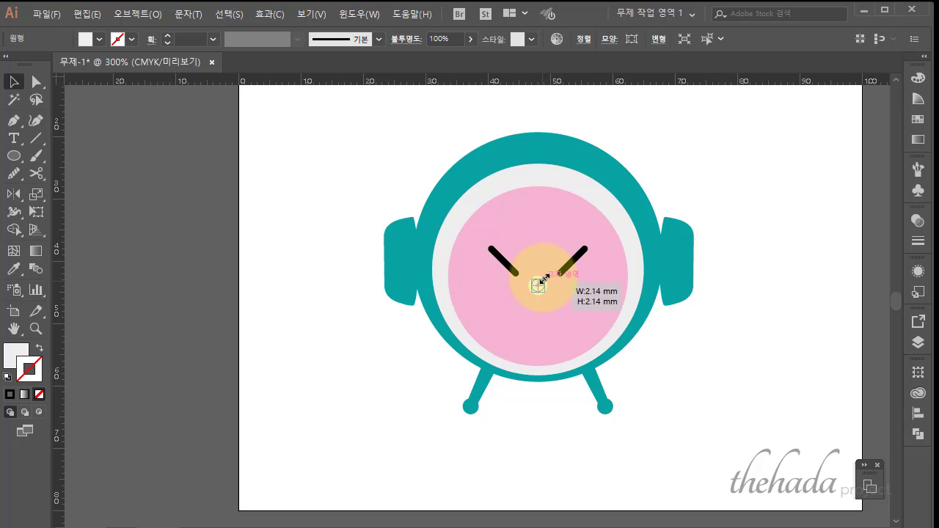
pyautogui.click(751, 376)
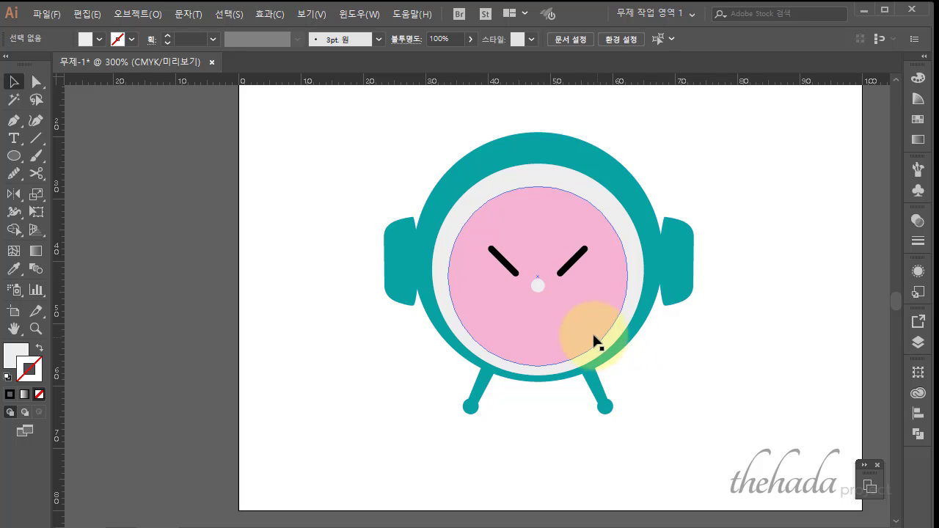
pyautogui.click(543, 287)
pyautogui.click(538, 285)
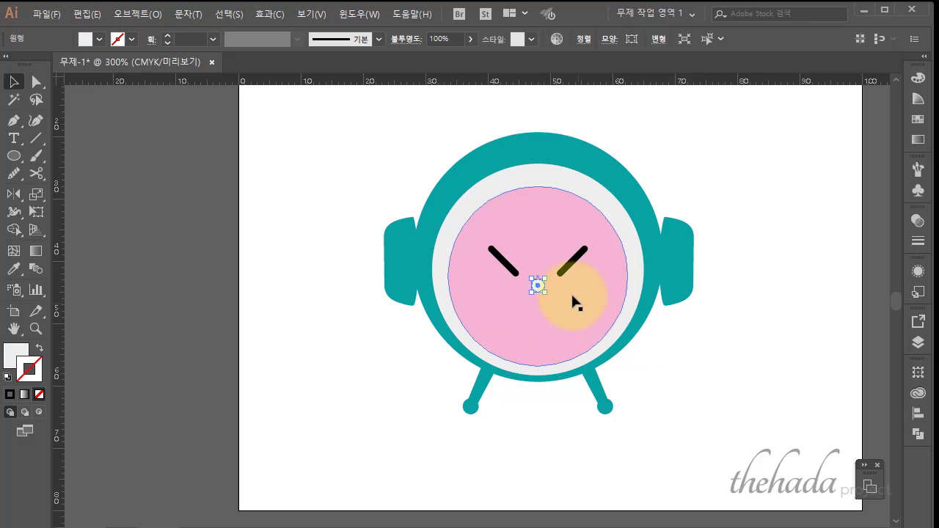
pyautogui.keyDown('shift'); pyautogui.click(608, 308); pyautogui.keyUp('shift')
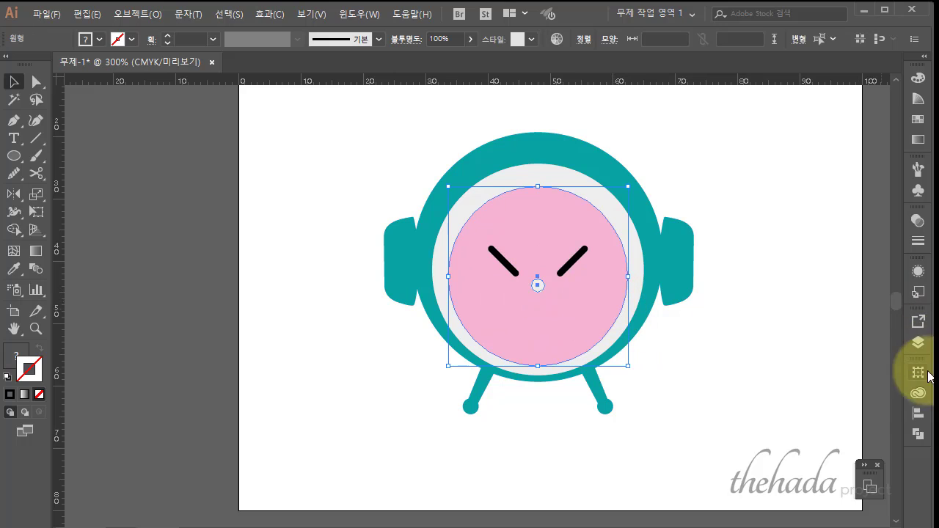
pyautogui.click(918, 413)
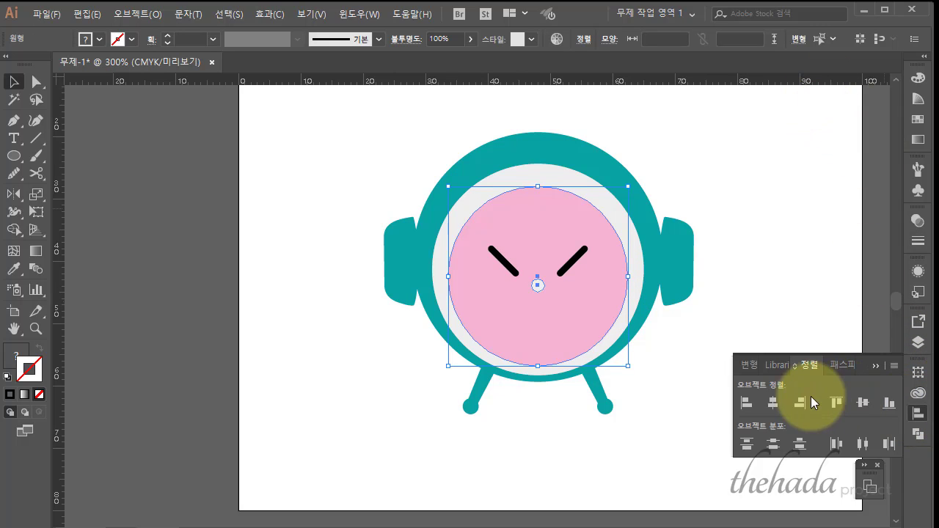
pyautogui.click(863, 408)
pyautogui.click(675, 289)
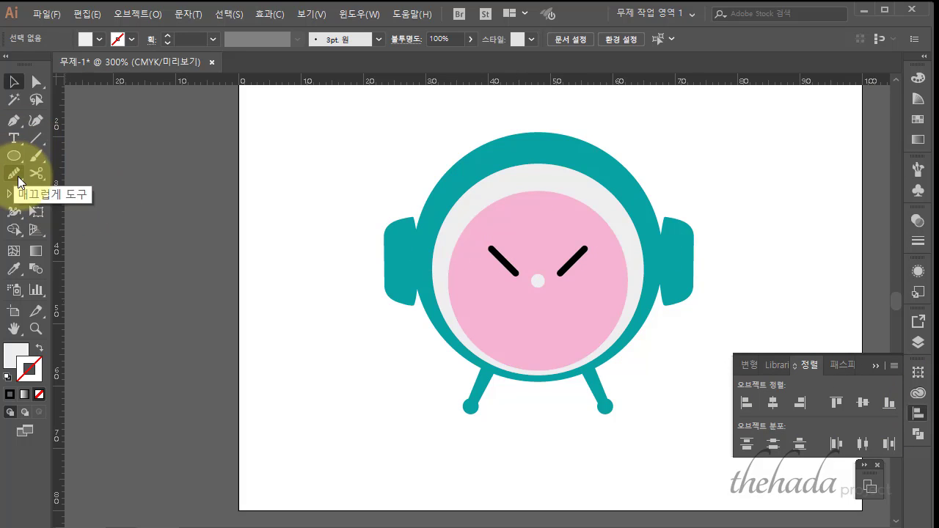
# Step: Draw a tall thin rectangle left of the clock and widen it slightly
pyautogui.moveTo(14, 156); pyautogui.dragTo(73, 152)
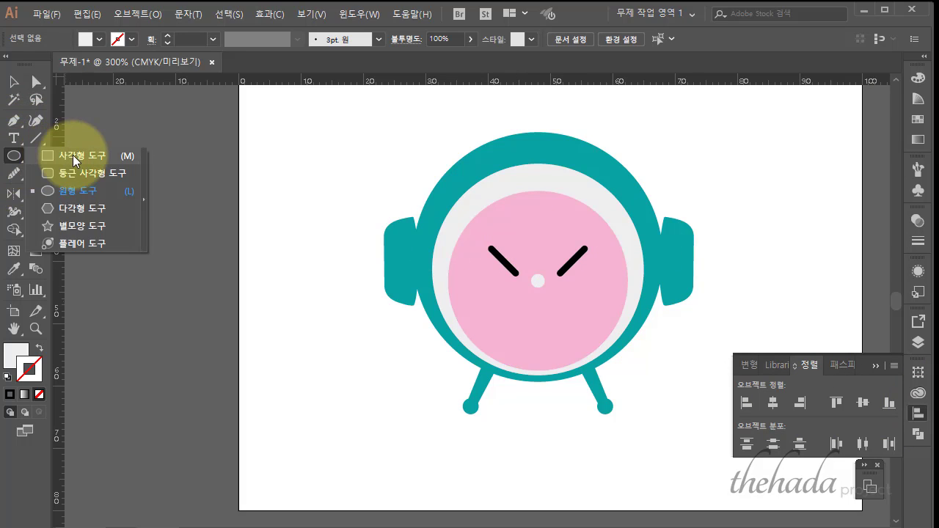
pyautogui.moveTo(293, 180)
pyautogui.mouseDown()
pyautogui.moveTo(317, 310)
pyautogui.moveTo(310, 357)
pyautogui.moveTo(302, 357)
pyautogui.mouseUp()
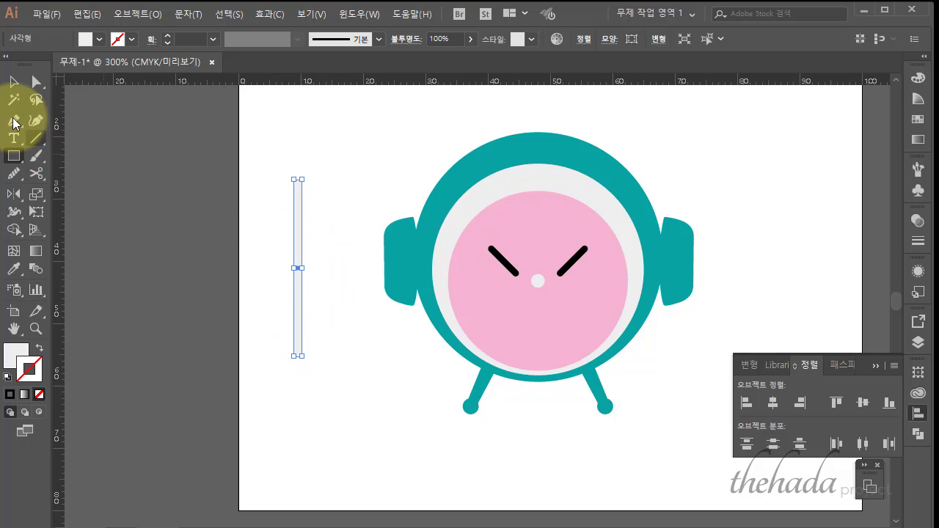
pyautogui.click(36, 82)
pyautogui.click(303, 160)
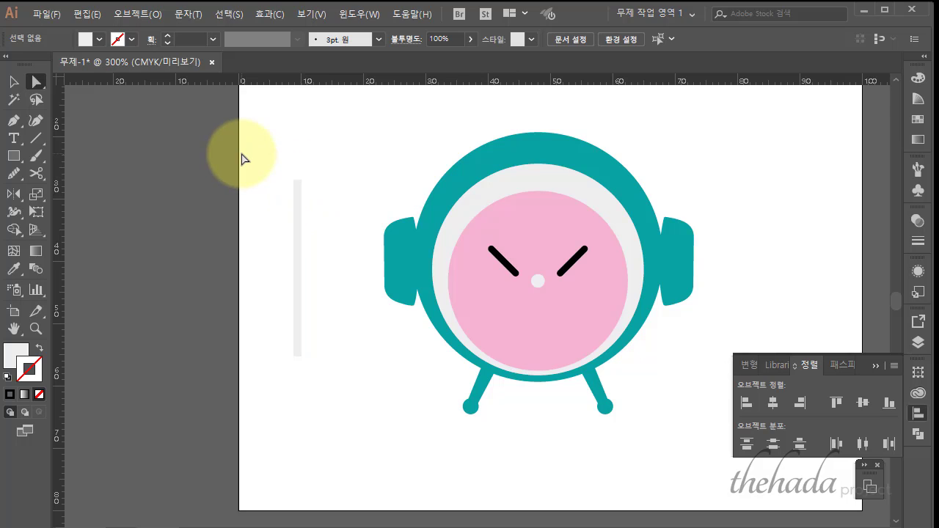
pyautogui.click(14, 82)
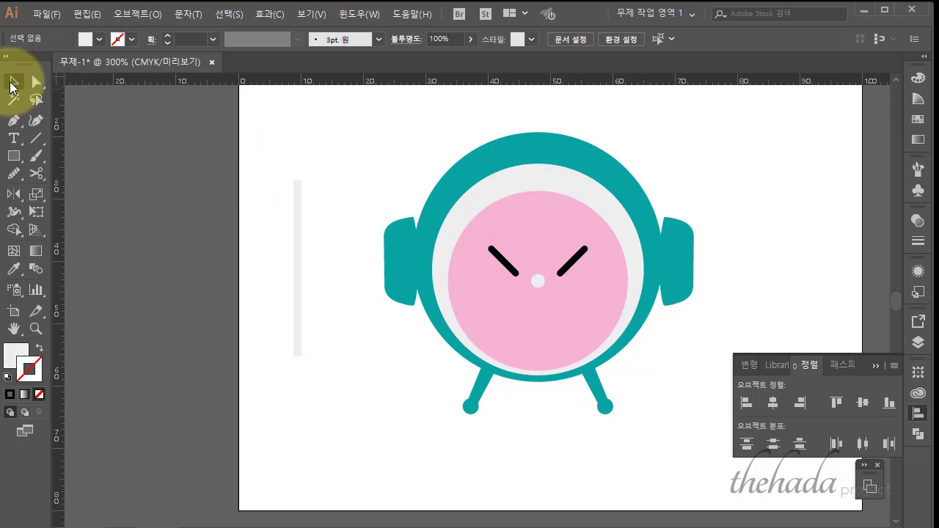
pyautogui.click(301, 258)
pyautogui.moveTo(302, 268); pyautogui.dragTo(328, 268)
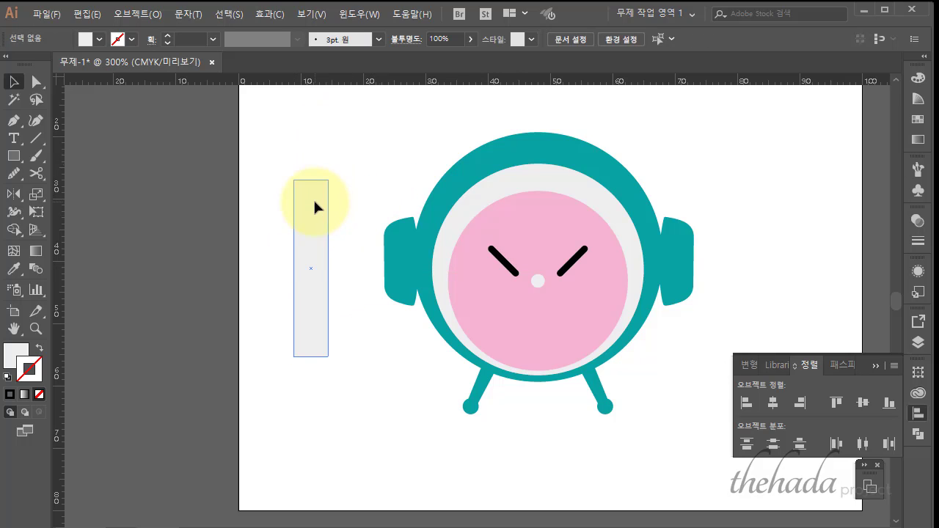
# Step: Make the rectangle a narrow pointed triangle by replacing its top corners with one middle point
pyautogui.click(14, 119)
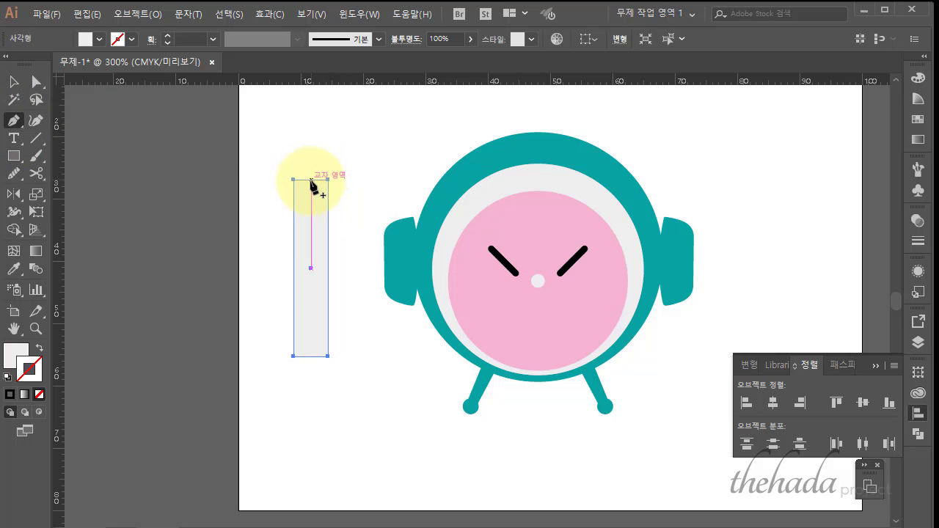
pyautogui.click(311, 180)
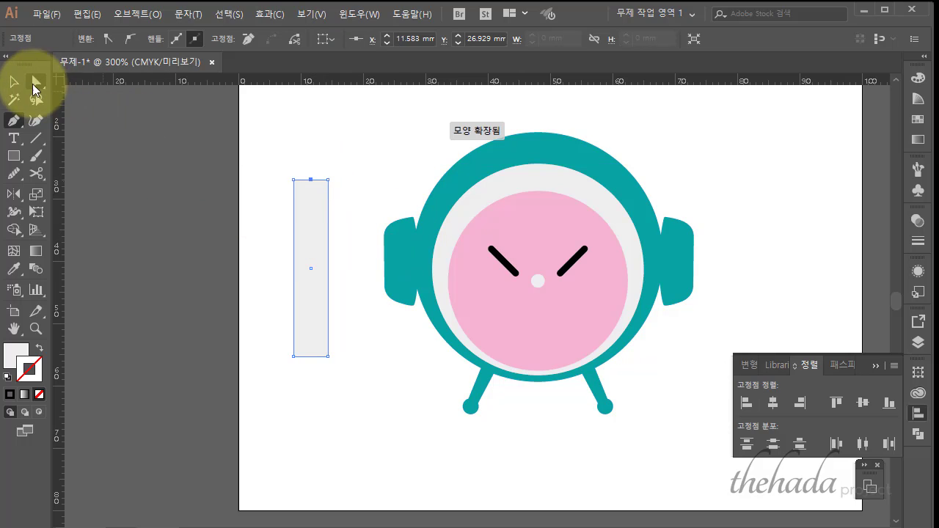
pyautogui.click(293, 179)
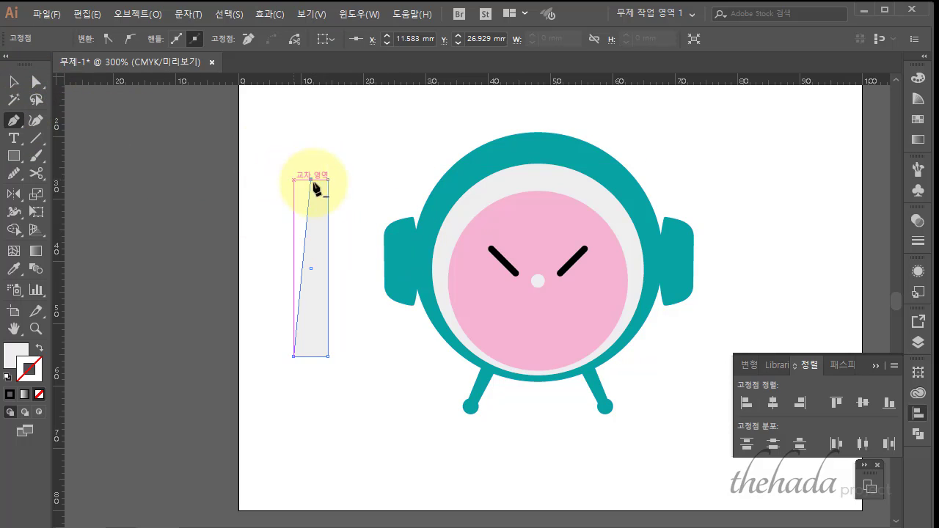
pyautogui.click(328, 179)
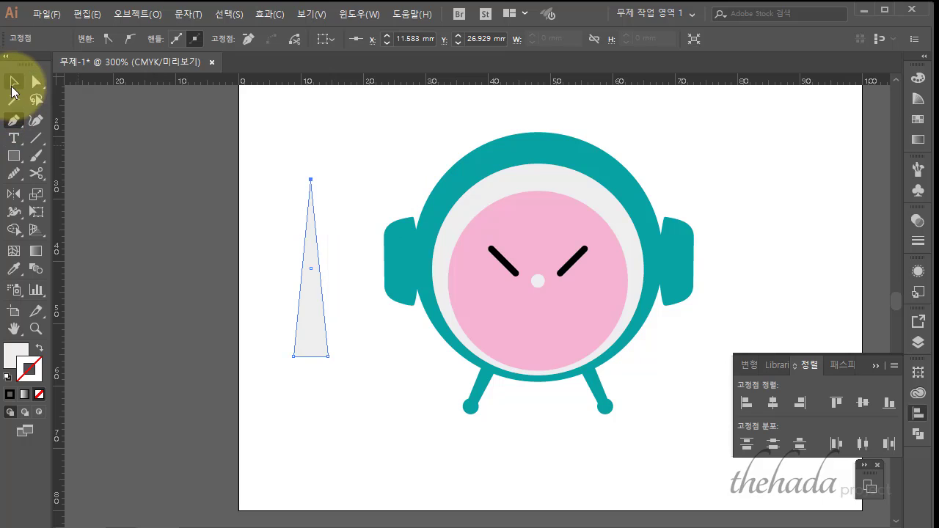
pyautogui.click(13, 81)
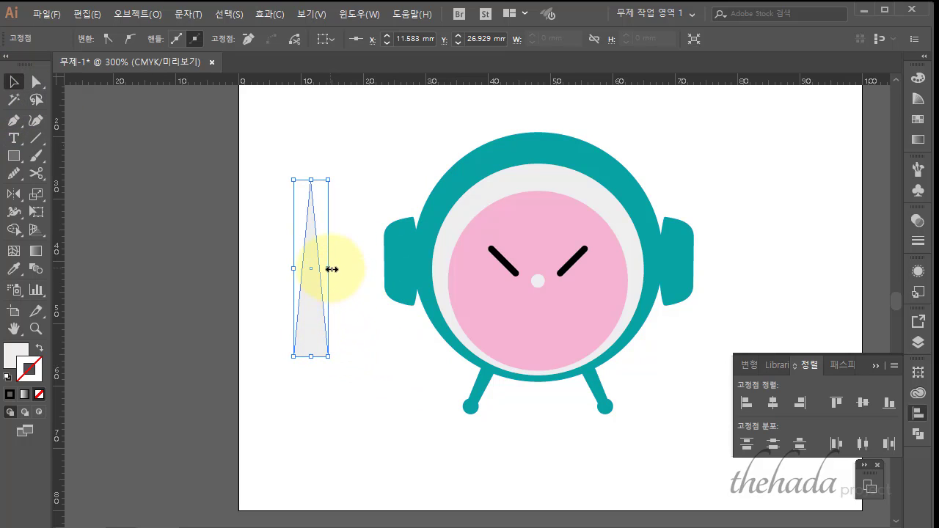
pyautogui.moveTo(332, 269); pyautogui.dragTo(305, 269)
pyautogui.click(416, 437)
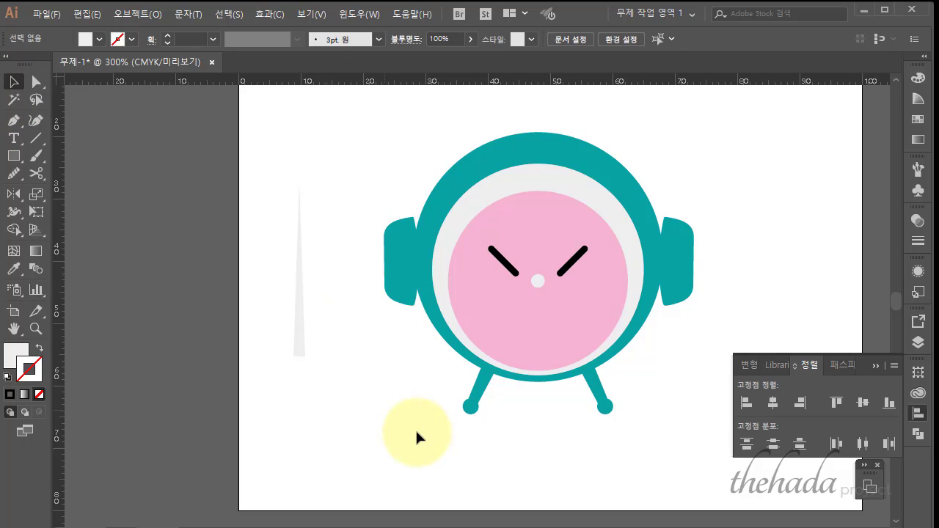
pyautogui.click(300, 354)
pyautogui.scroll(3, 298, 356)
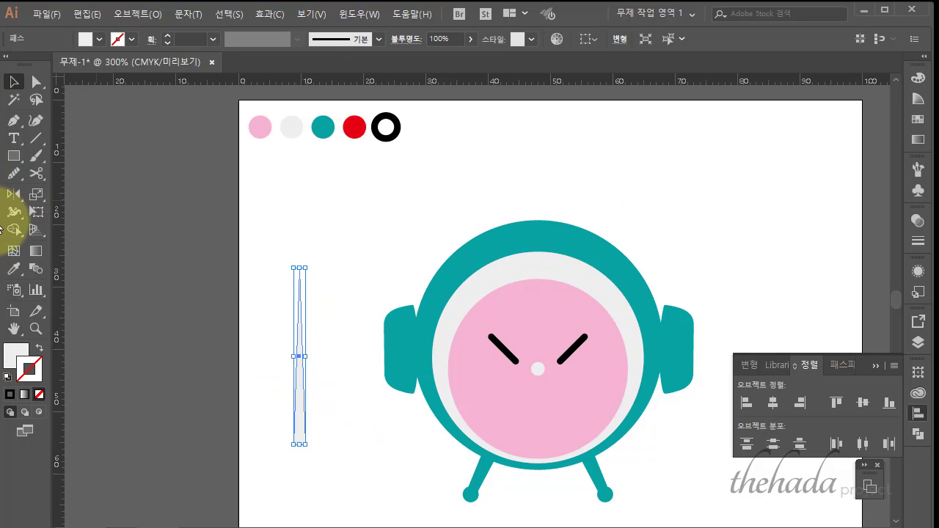
# Step: Fill the needle red, move it to the clock centre and shorten it
pyautogui.click(13, 268)
pyautogui.click(355, 128)
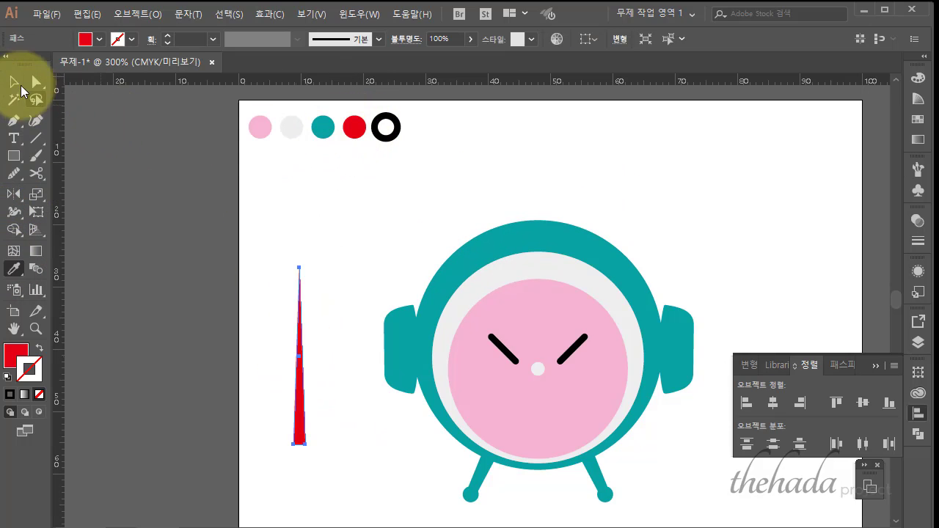
pyautogui.click(17, 84)
pyautogui.click(370, 220)
pyautogui.scroll(-3, 373, 229)
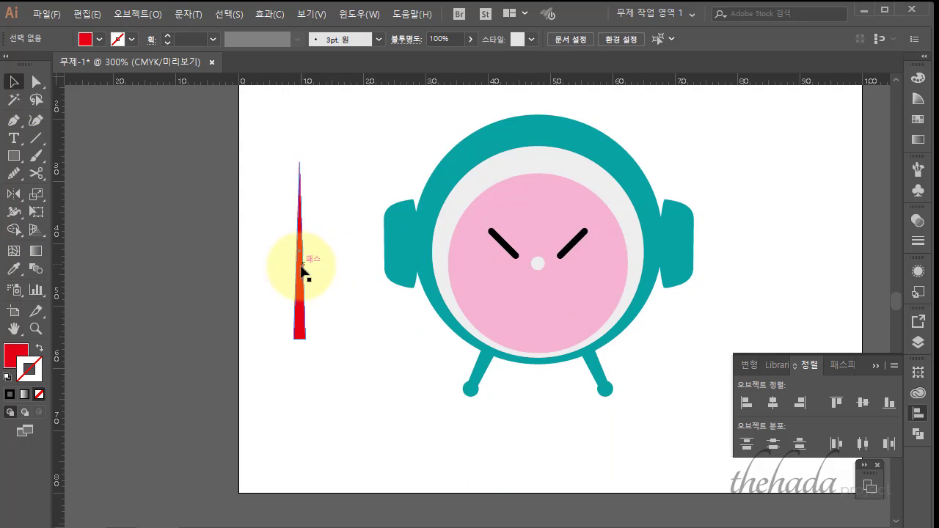
pyautogui.moveTo(300, 271); pyautogui.dragTo(540, 255)
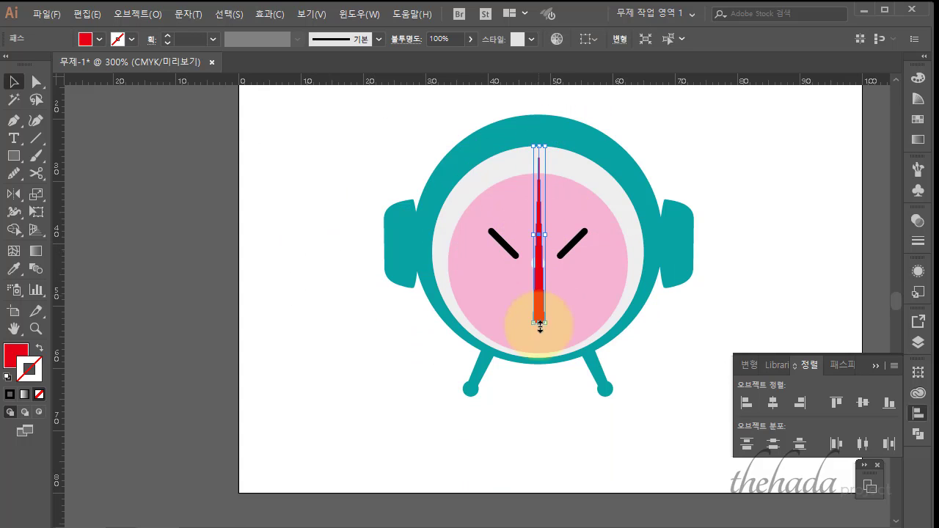
pyautogui.moveTo(545, 323); pyautogui.dragTo(545, 284)
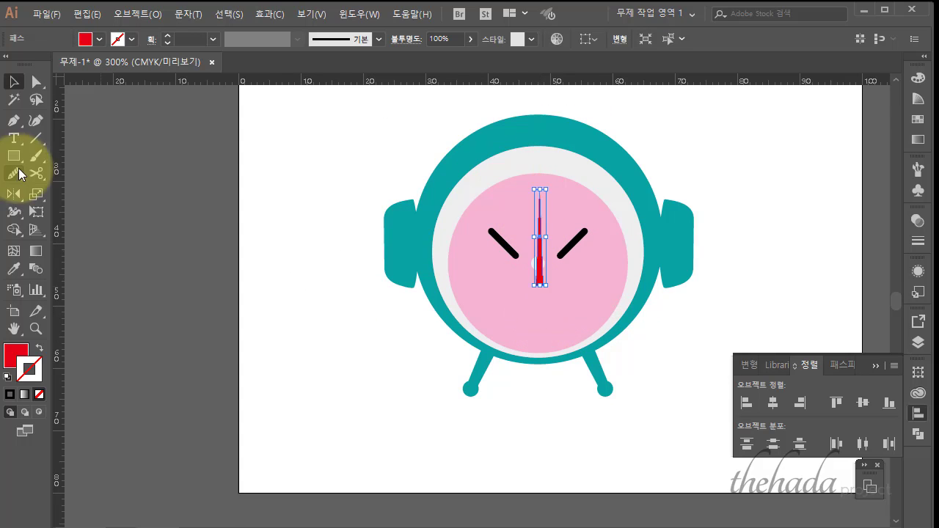
# Step: Add a copy of the red hand rotated -90° so it lies horizontally
pyautogui.doubleClick(17, 200)
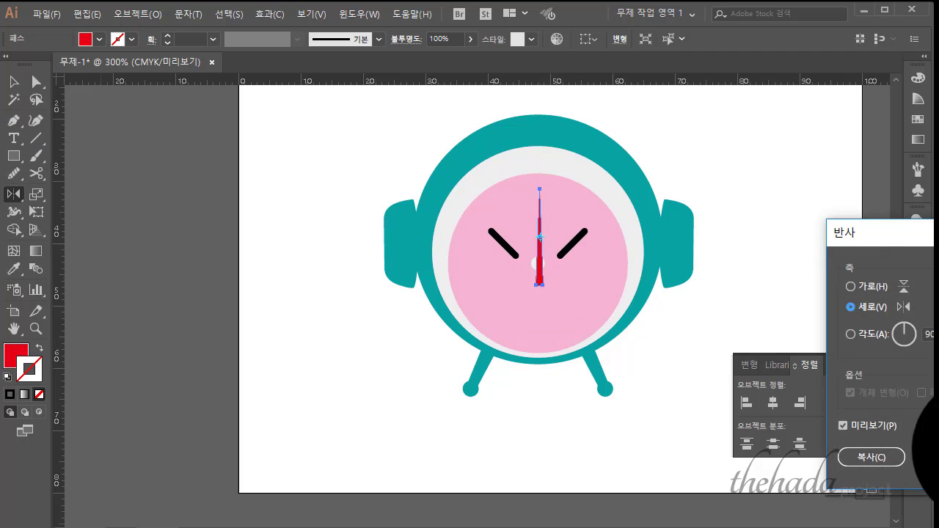
pyautogui.click(928, 457)
pyautogui.moveTo(14, 194); pyautogui.dragTo(59, 204)
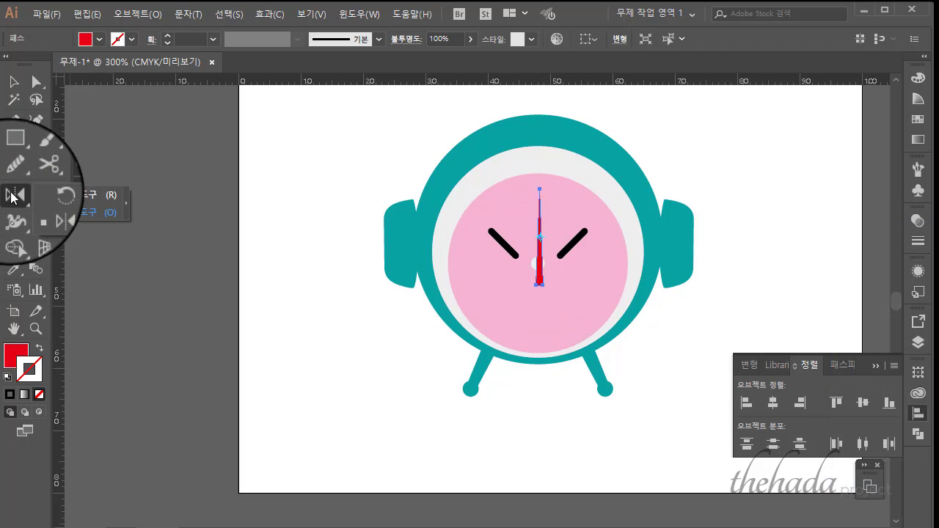
pyautogui.click(59, 204)
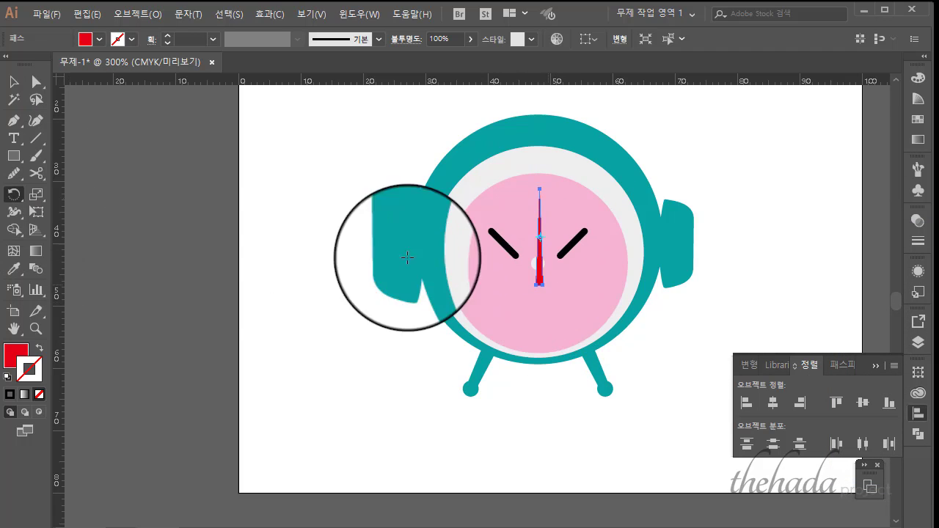
pyautogui.doubleClick(14, 194)
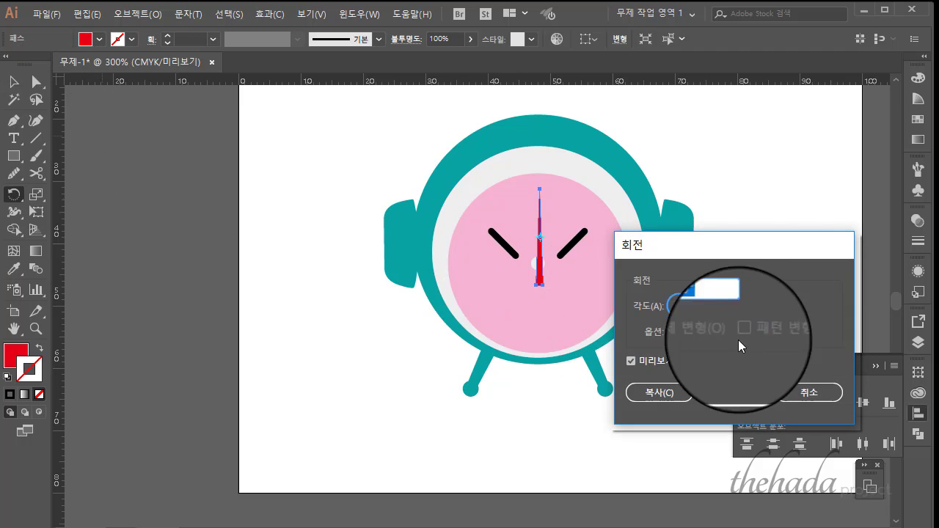
pyautogui.write('90')
pyautogui.press('Return')
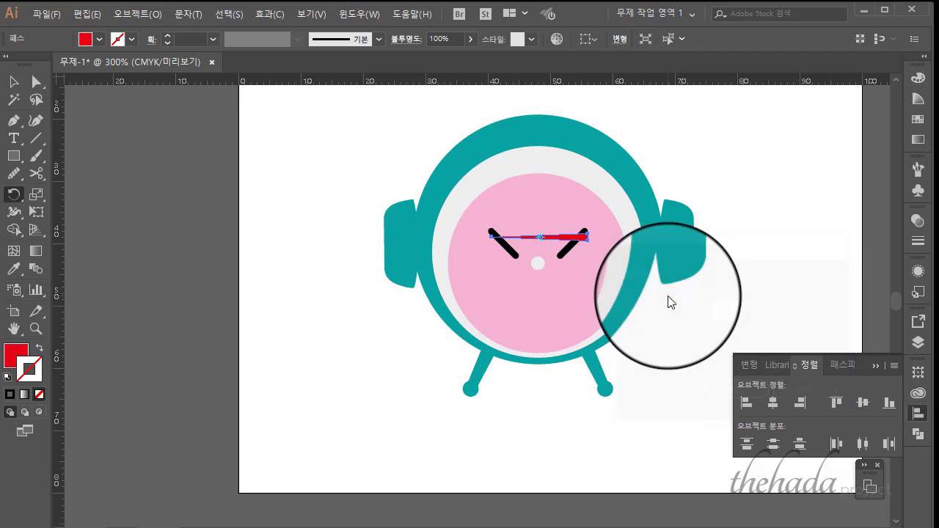
pyautogui.hotkey('ctrl', 'z')
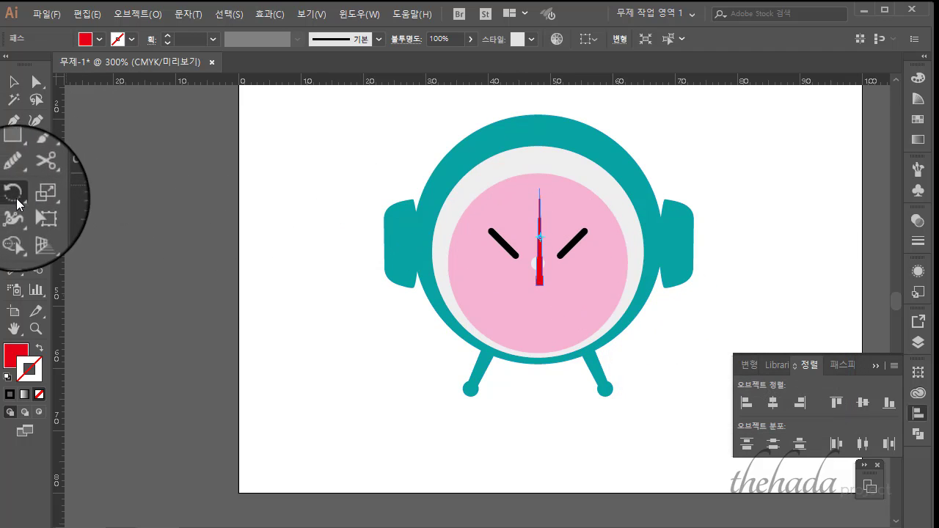
pyautogui.doubleClick(14, 193)
pyautogui.write('-')
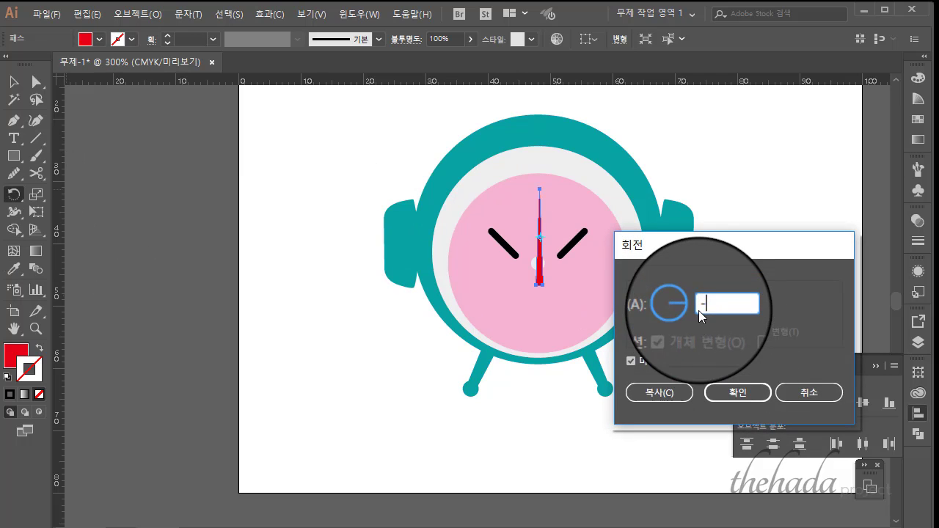
pyautogui.write('90')
pyautogui.click(659, 393)
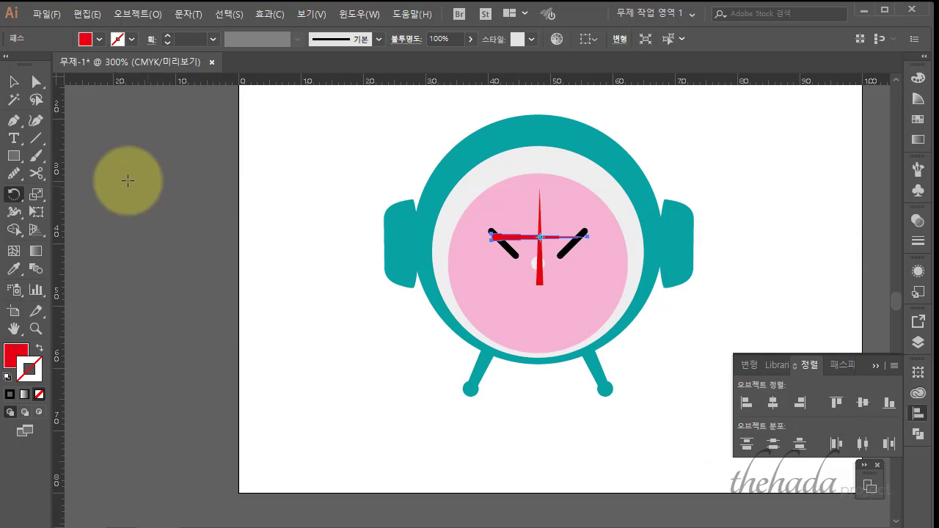
pyautogui.click(14, 81)
# Step: Move the horizontal red hand to the clock centre and bring it to the front
pyautogui.hotkey('shift', 'Down')
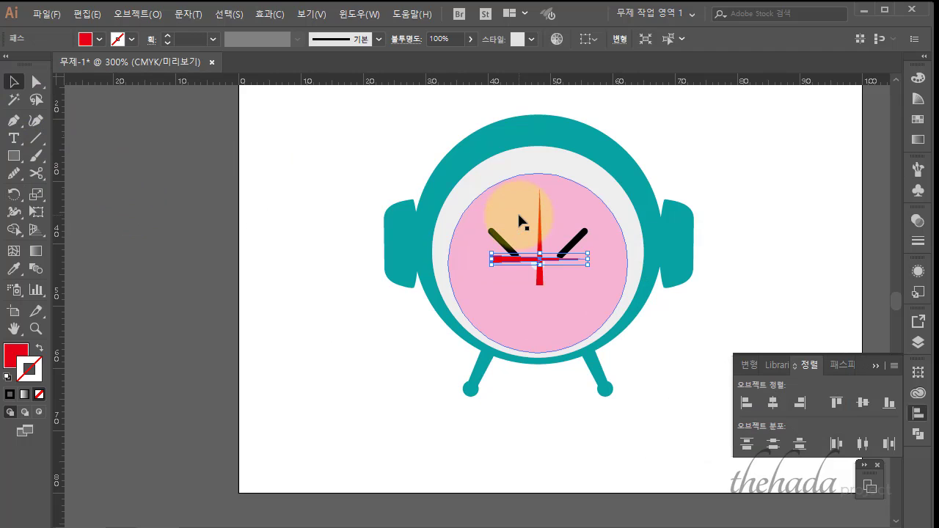
pyautogui.hotkey('shift', 'Down')
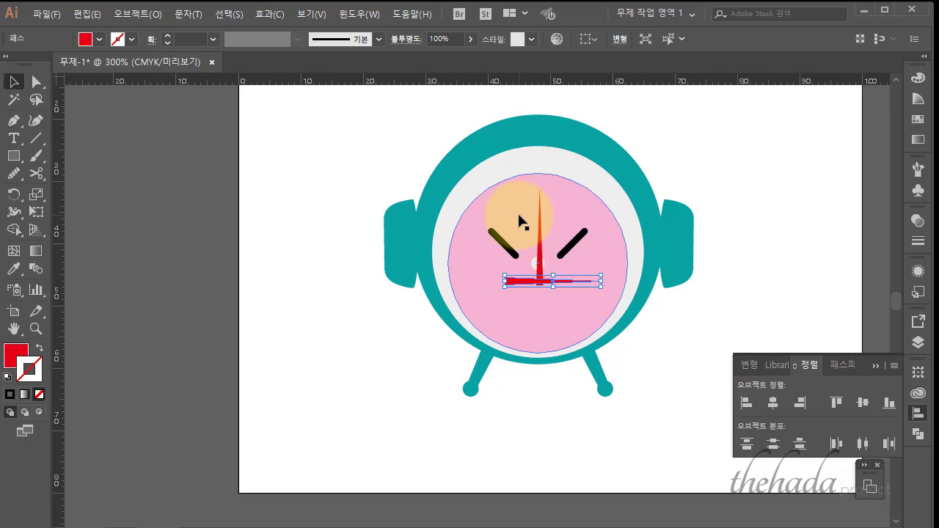
pyautogui.moveTo(528, 281); pyautogui.dragTo(528, 269)
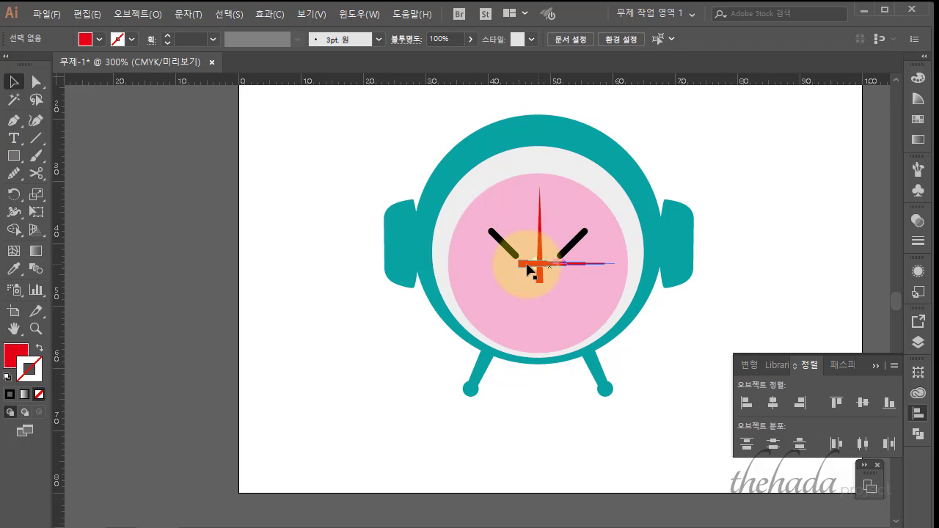
pyautogui.click(535, 270)
pyautogui.rightClick(536, 266)
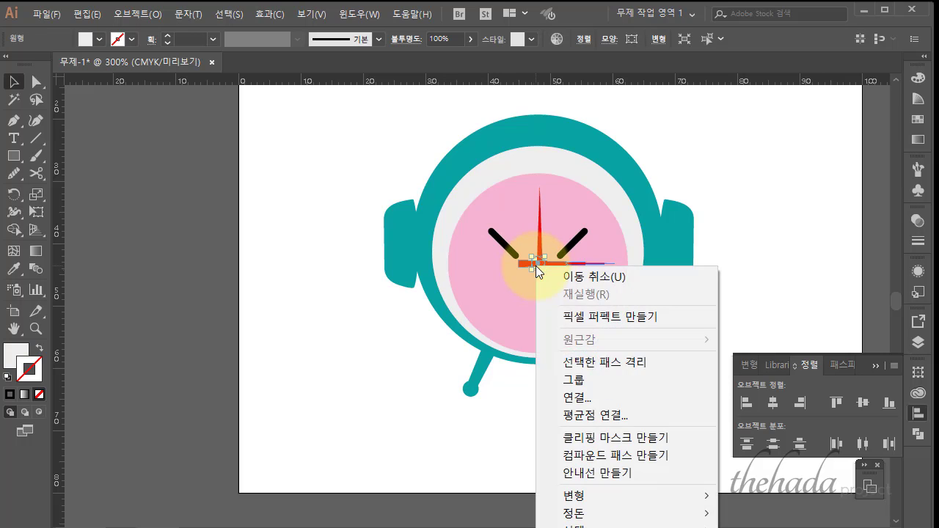
pyautogui.click(763, 511)
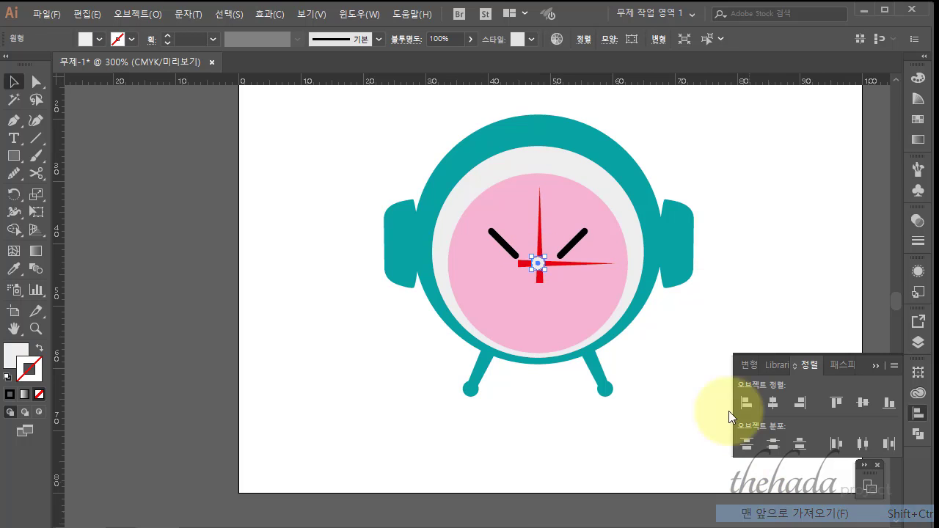
pyautogui.click(787, 285)
pyautogui.moveTo(560, 272)
pyautogui.mouseDown()
pyautogui.moveTo(544, 268)
pyautogui.moveTo(565, 270)
pyautogui.mouseUp()
# Step: Place the small white pivot circle, then horizontally centre it, the vertical hand and the body
pyautogui.moveTo(543, 236); pyautogui.dragTo(540, 266)
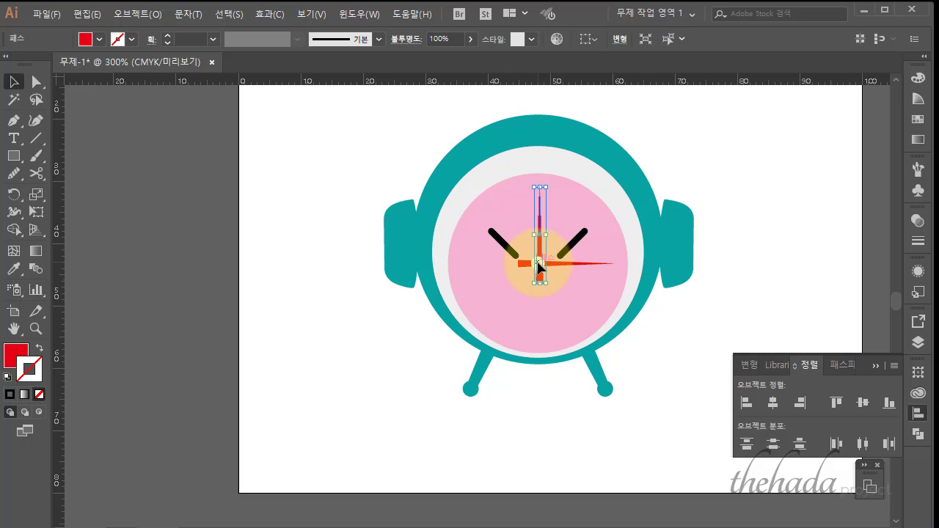
pyautogui.moveTo(565, 225); pyautogui.dragTo(541, 264)
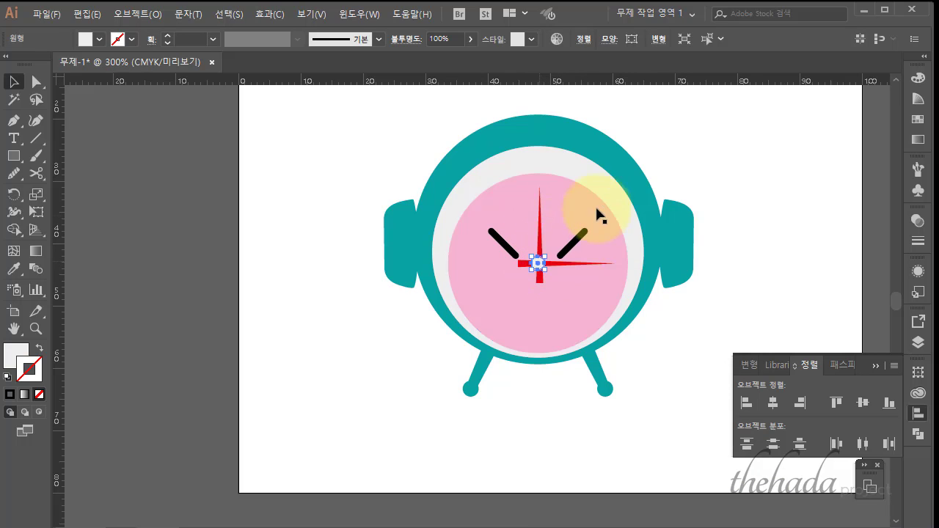
pyautogui.keyDown('shift'); pyautogui.click(539, 211); pyautogui.keyUp('shift')
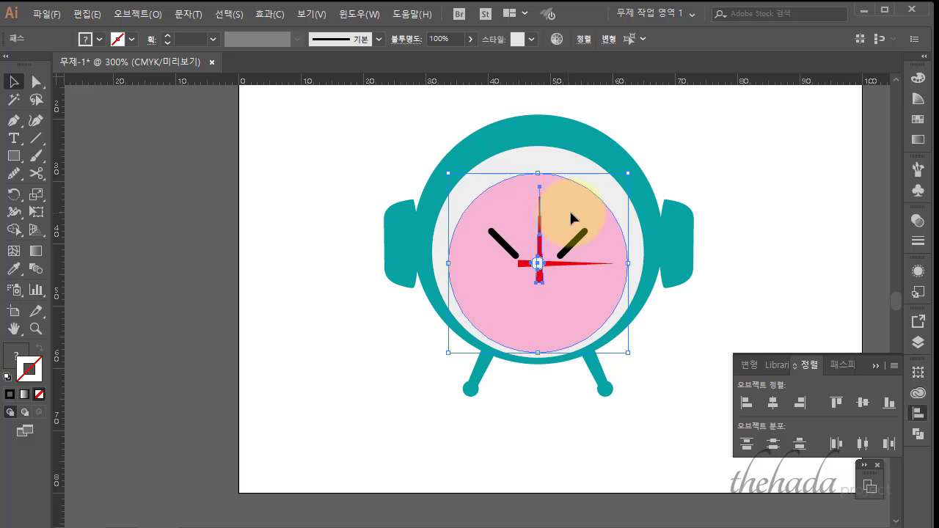
pyautogui.keyDown('shift'); pyautogui.click(570, 134); pyautogui.keyUp('shift')
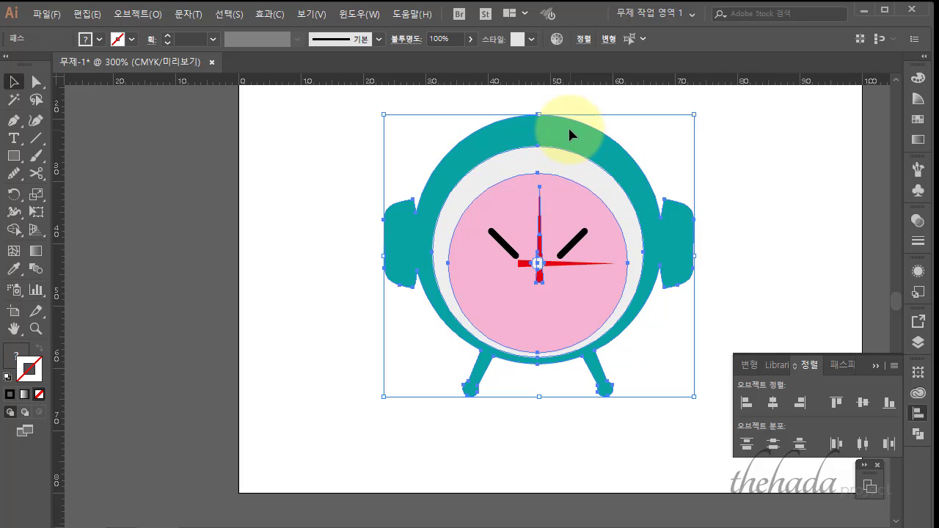
pyautogui.click(773, 403)
pyautogui.click(799, 287)
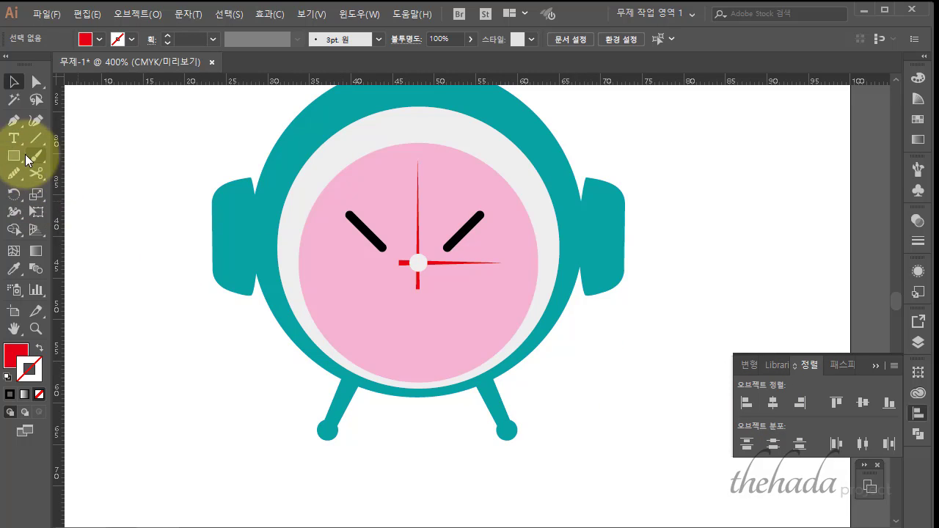
# Step: Draw a circle beside the clock and give it the black ring's stroke style
pyautogui.moveTo(20, 156); pyautogui.dragTo(88, 191)
pyautogui.moveTo(126, 289)
pyautogui.mouseDown()
pyautogui.moveTo(161, 360)
pyautogui.moveTo(259, 424)
pyautogui.mouseUp()
pyautogui.scroll(2, 213, 389)
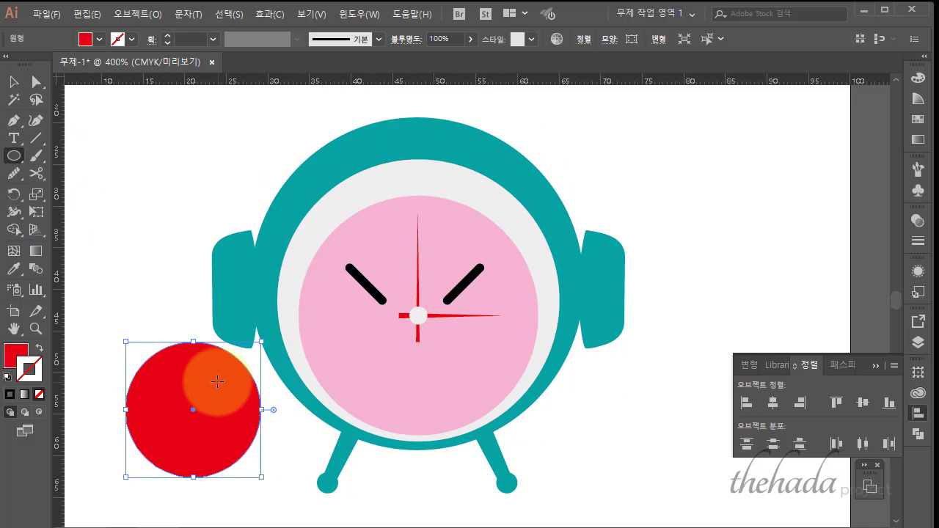
pyautogui.scroll(4, 209, 370)
pyautogui.scroll(2, 209, 371)
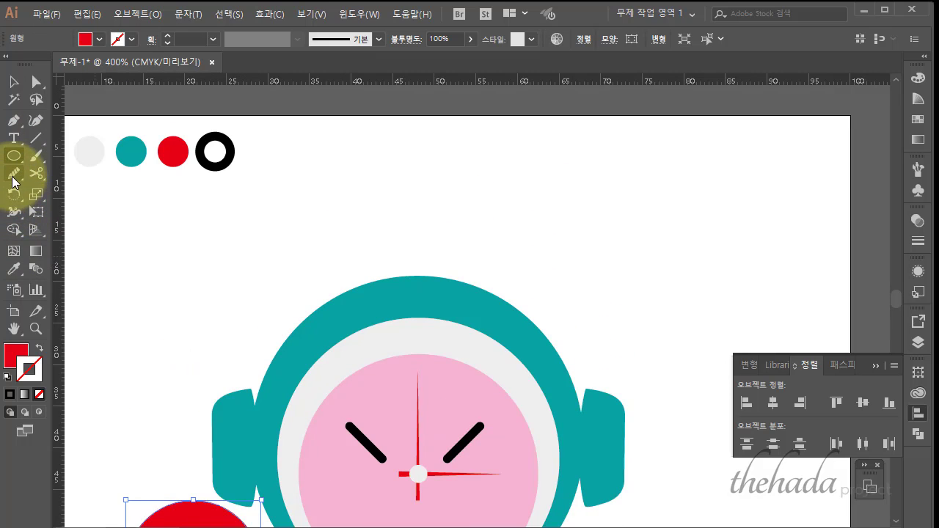
pyautogui.click(13, 268)
pyautogui.click(214, 156)
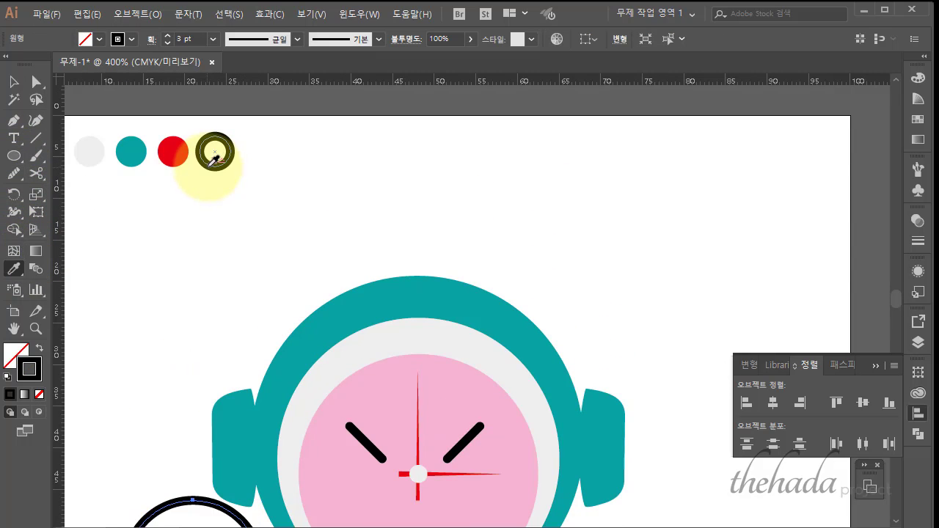
# Step: Cut the circle at its left and right points and delete the lower half
pyautogui.scroll(-3, 220, 205)
pyautogui.scroll(-6, 227, 242)
pyautogui.scroll(-2, 226, 242)
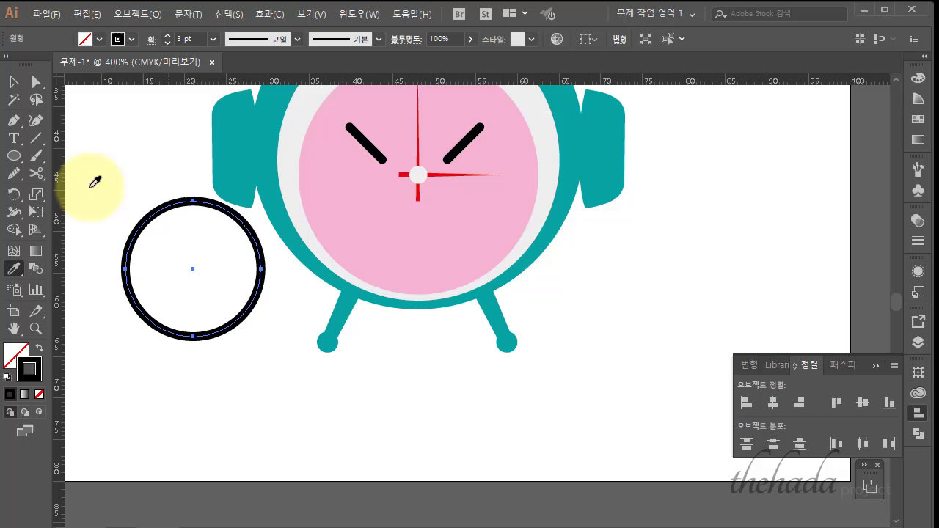
pyautogui.click(33, 174)
pyautogui.click(126, 268)
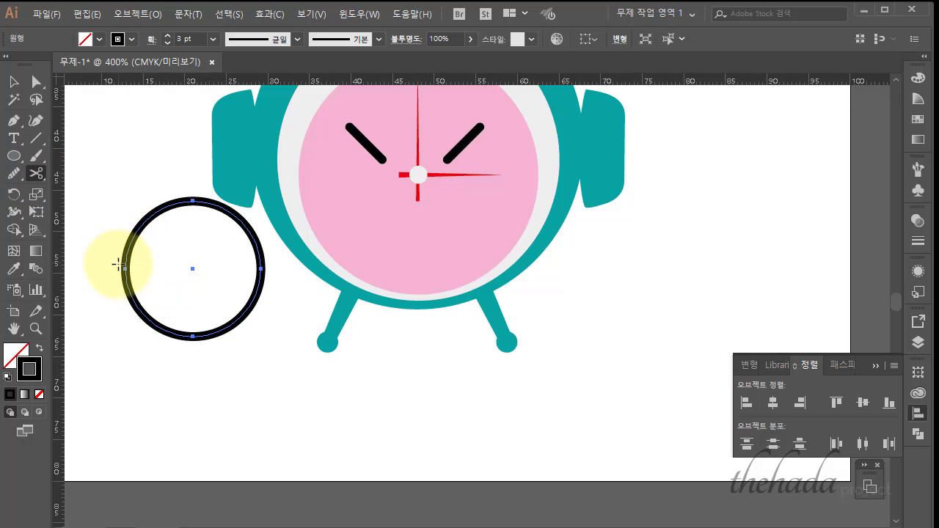
pyautogui.click(126, 268)
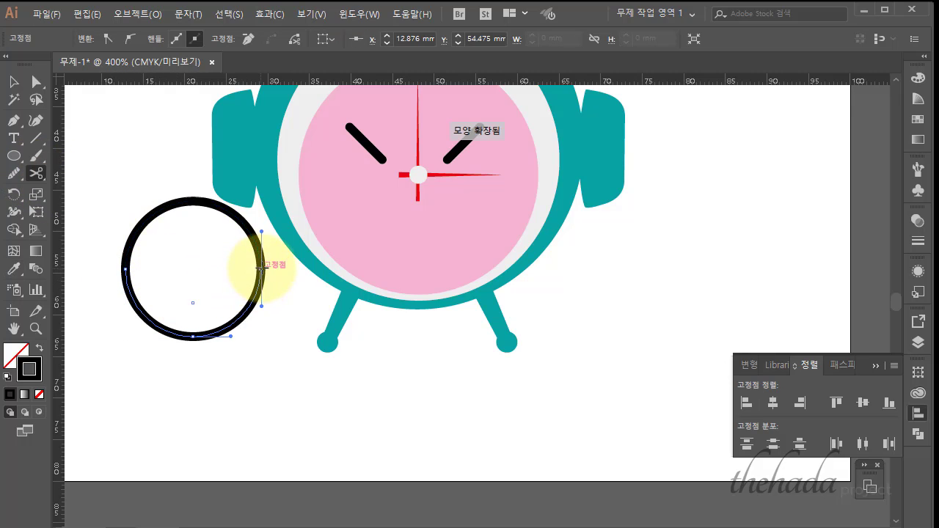
pyautogui.click(261, 268)
pyautogui.click(13, 81)
pyautogui.click(235, 317)
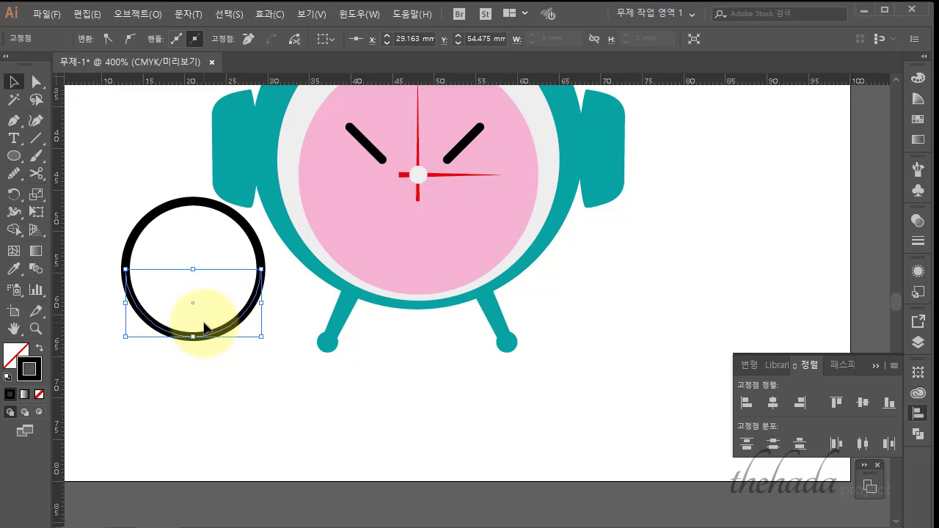
pyautogui.click(212, 319)
pyautogui.moveTo(224, 373); pyautogui.dragTo(188, 320)
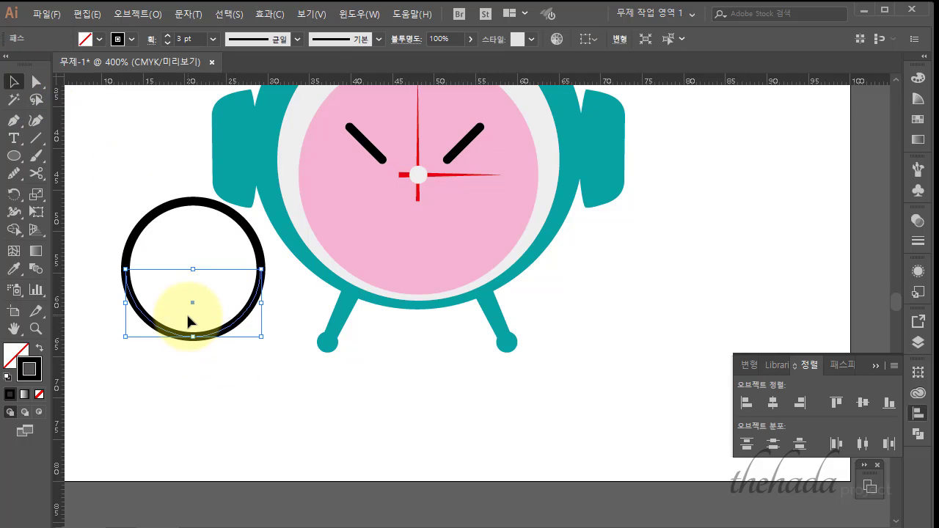
pyautogui.press('Delete')
# Step: Give the remaining upper arc round caps in the Stroke panel
pyautogui.click(159, 212)
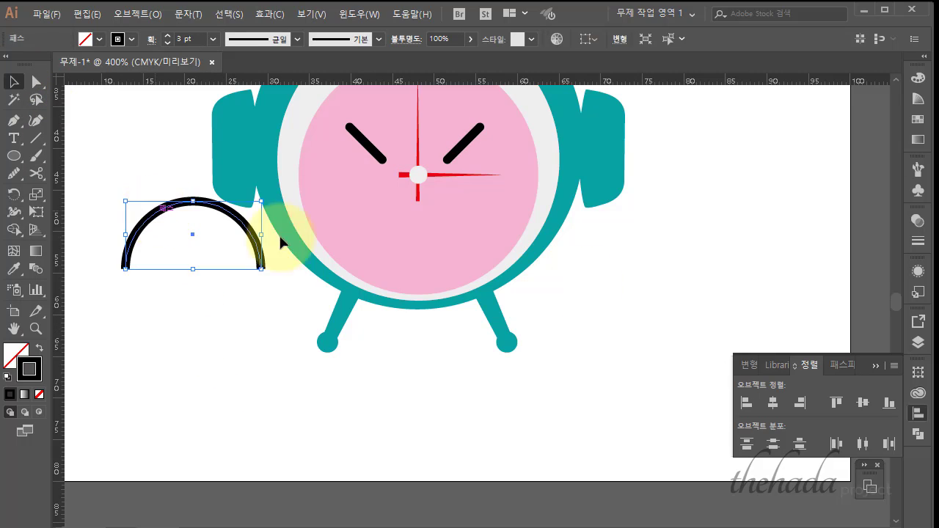
pyautogui.click(917, 241)
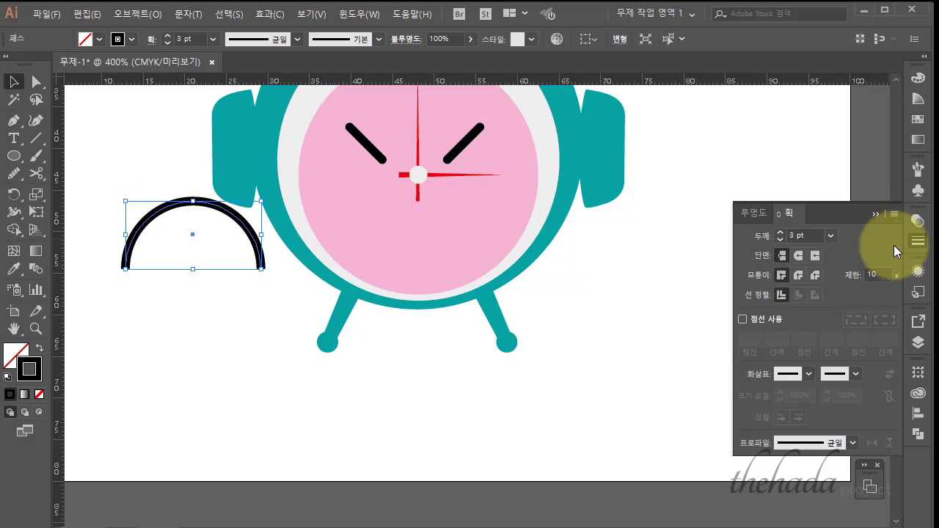
pyautogui.click(801, 256)
pyautogui.click(639, 280)
pyautogui.scroll(2, 633, 280)
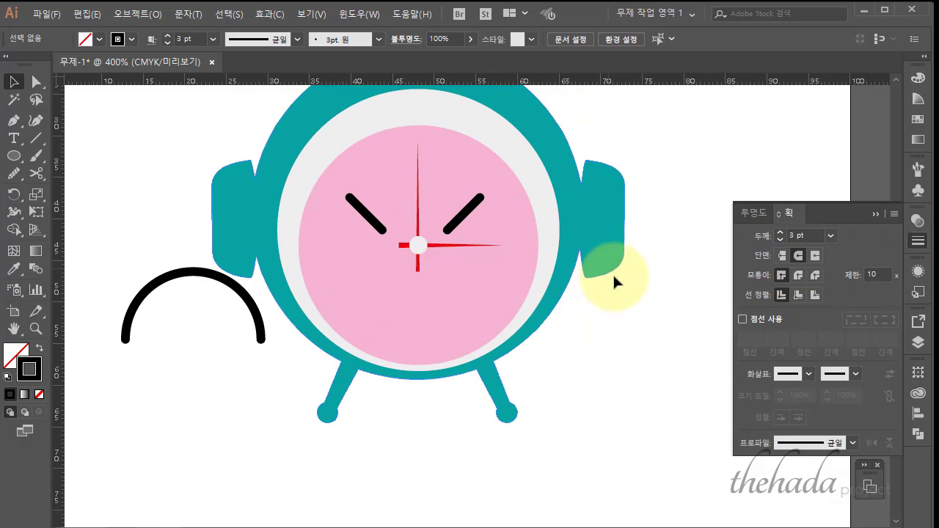
pyautogui.scroll(2, 612, 273)
# Step: Move the arc onto the pink face, shrink it, and centre it under the hands
pyautogui.moveTo(225, 319); pyautogui.dragTo(450, 336)
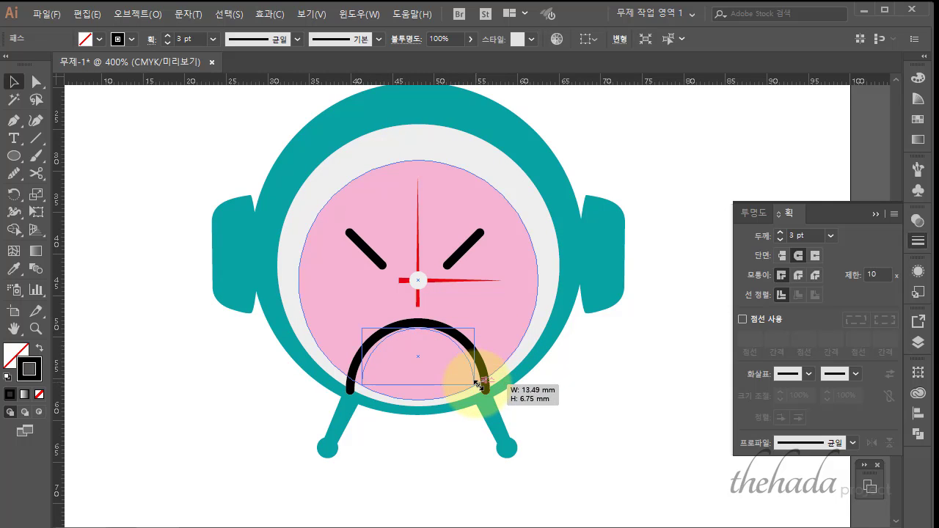
pyautogui.click(461, 369)
pyautogui.moveTo(485, 390); pyautogui.dragTo(464, 380)
pyautogui.click(474, 382)
pyautogui.click(506, 378)
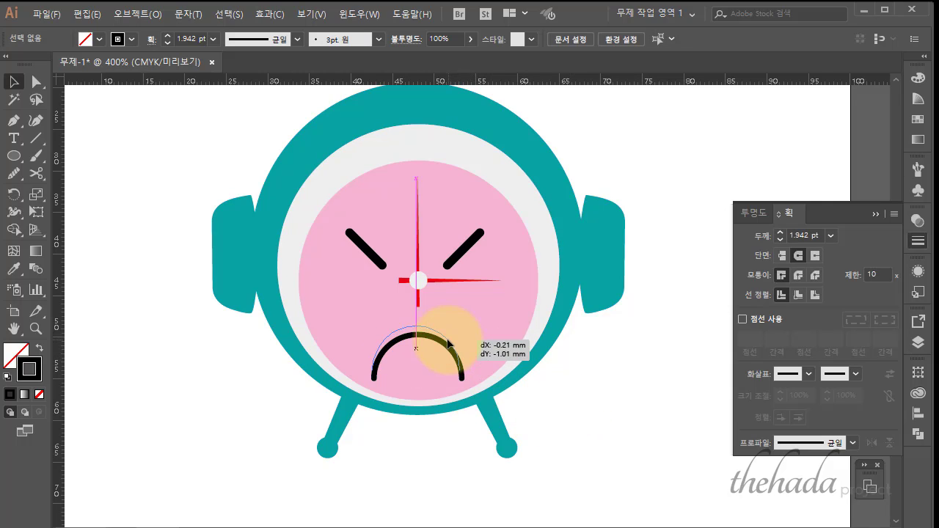
pyautogui.moveTo(449, 339); pyautogui.dragTo(449, 338)
pyautogui.click(603, 390)
pyautogui.scroll(1, 603, 389)
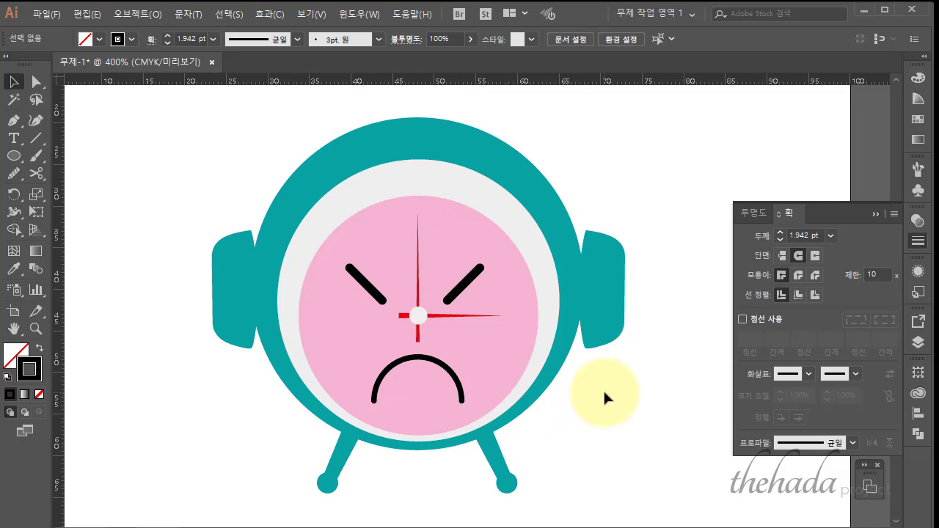
pyautogui.scroll(2, 603, 389)
pyautogui.scroll(3, 603, 389)
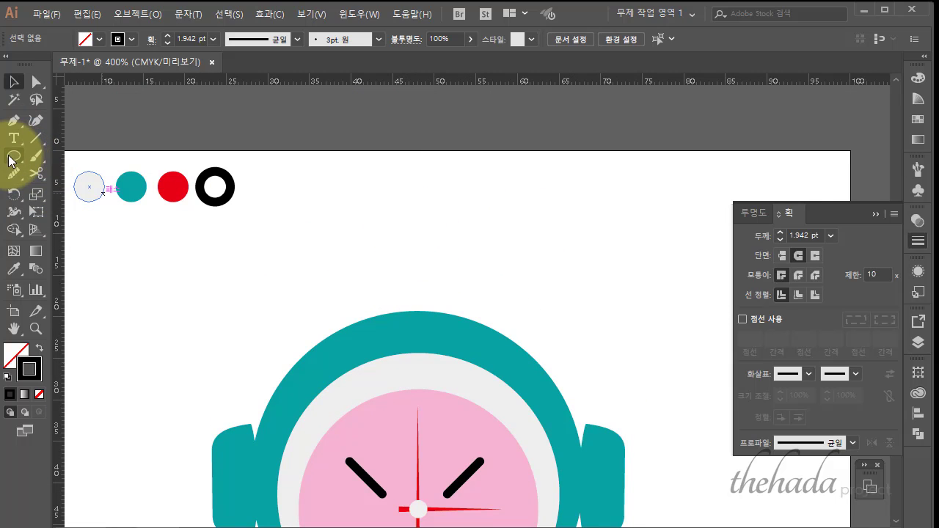
# Step: Draw a closed zigzag lightning bolt shape above the clock with the Pen tool
pyautogui.click(14, 120)
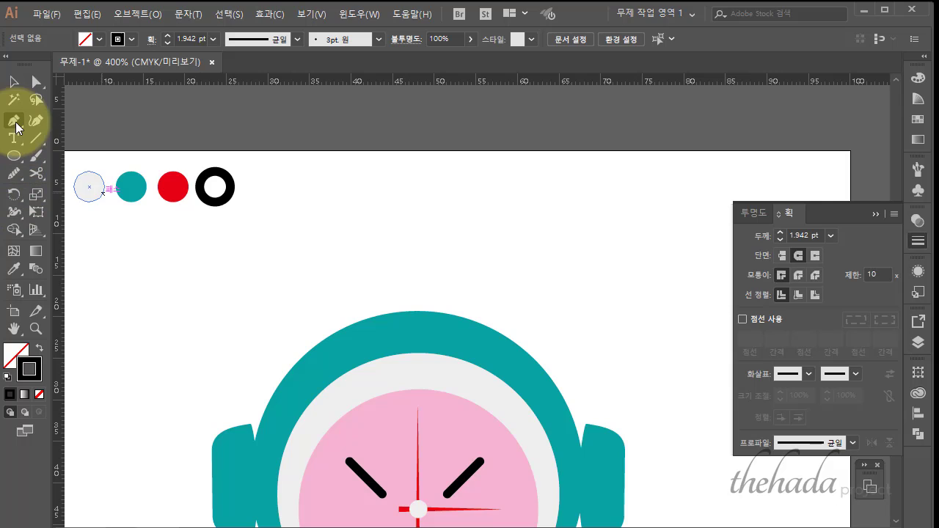
pyautogui.click(433, 161)
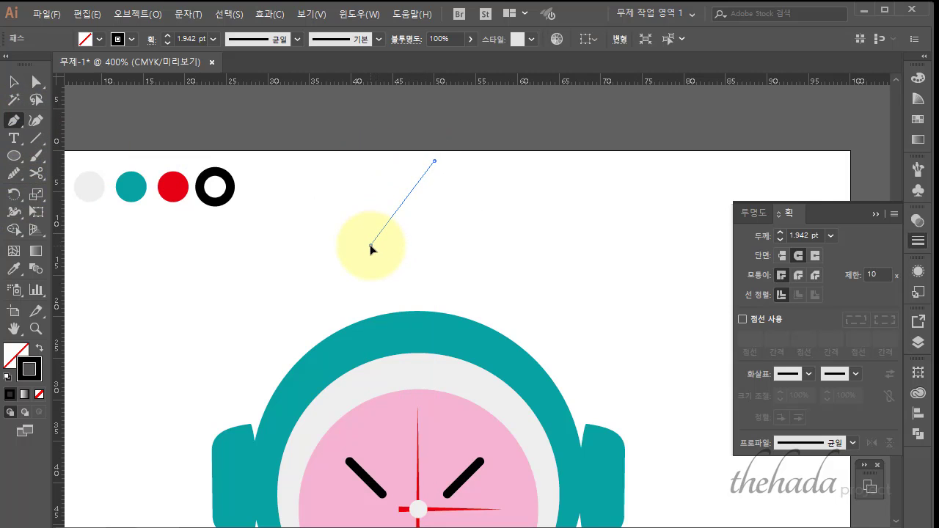
pyautogui.click(371, 245)
pyautogui.click(420, 239)
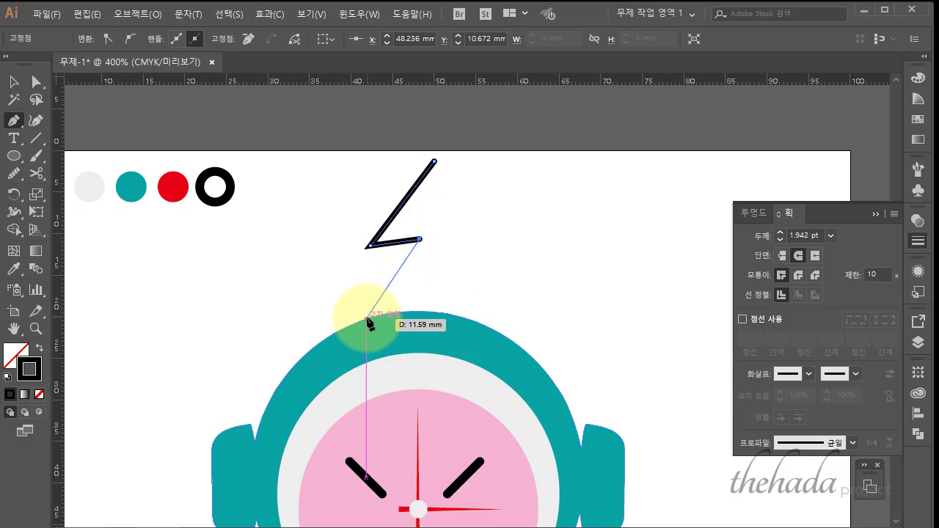
pyautogui.click(366, 319)
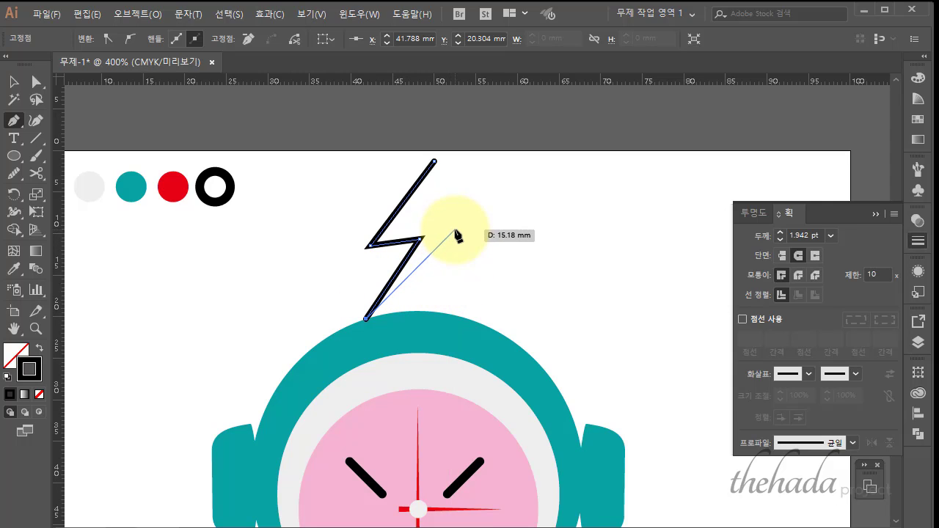
pyautogui.click(401, 231)
pyautogui.click(434, 163)
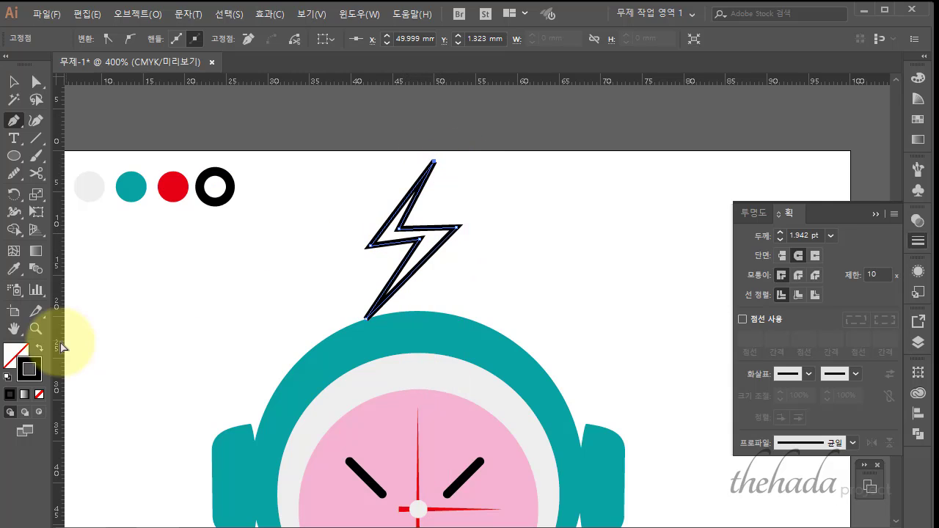
# Step: Colour the bolt red from the red circle, then resize and position it above the clock
pyautogui.click(14, 269)
pyautogui.click(173, 186)
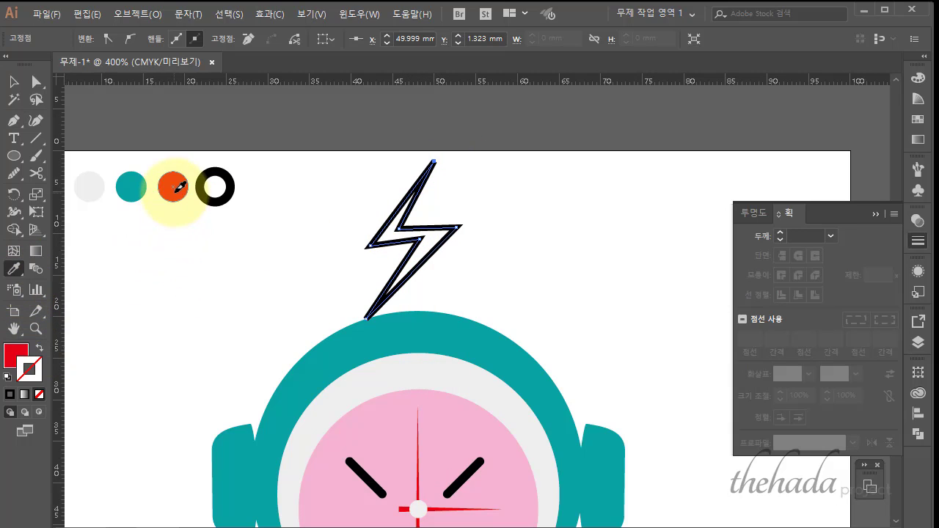
pyautogui.click(14, 82)
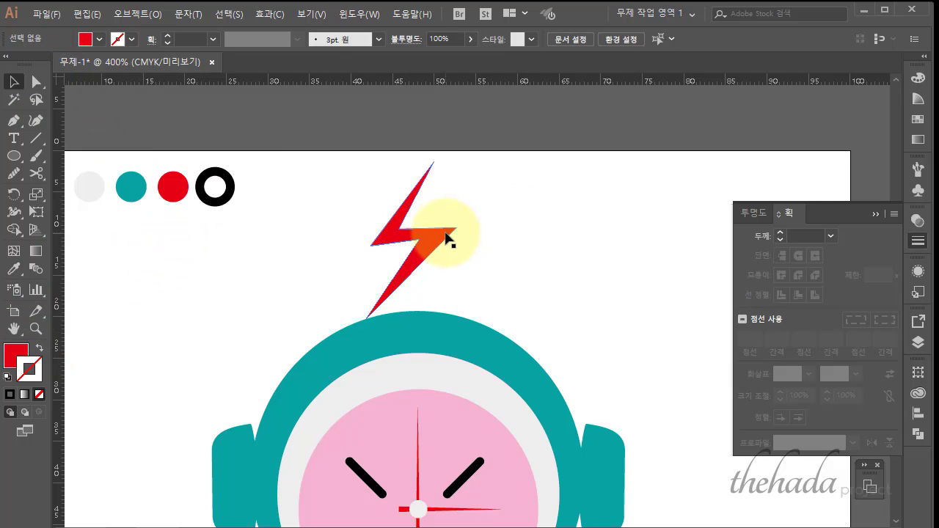
pyautogui.click(433, 211)
pyautogui.moveTo(455, 161); pyautogui.dragTo(418, 225)
pyautogui.moveTo(406, 267)
pyautogui.mouseDown()
pyautogui.moveTo(424, 224)
pyautogui.moveTo(419, 242)
pyautogui.mouseUp()
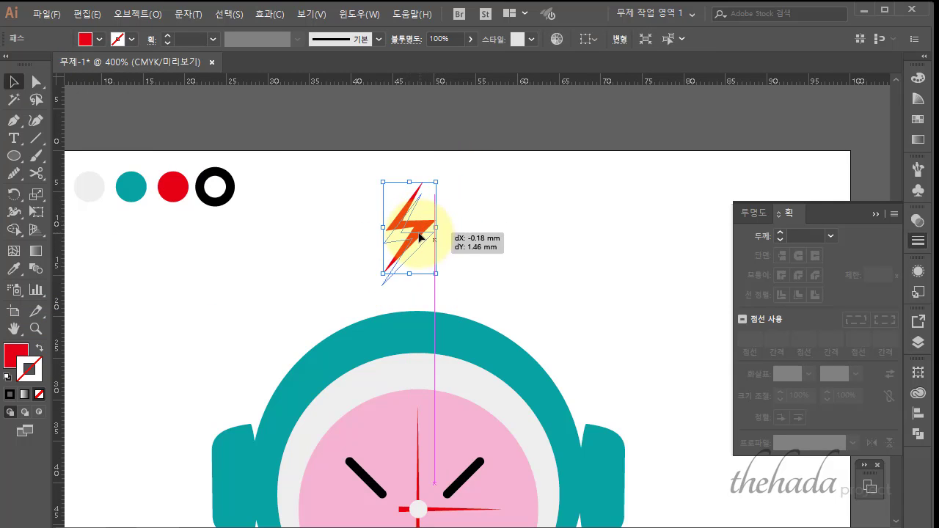
pyautogui.moveTo(436, 193); pyautogui.dragTo(440, 187)
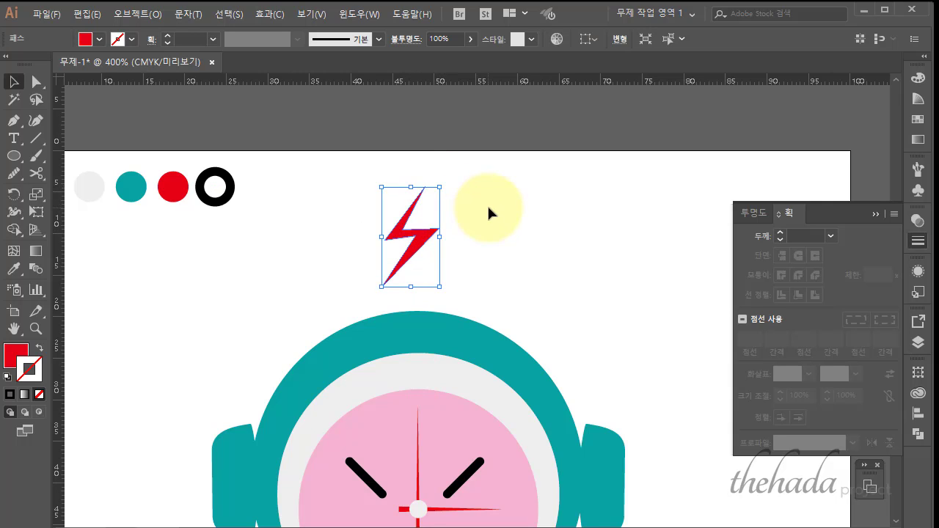
pyautogui.moveTo(426, 237); pyautogui.dragTo(471, 235)
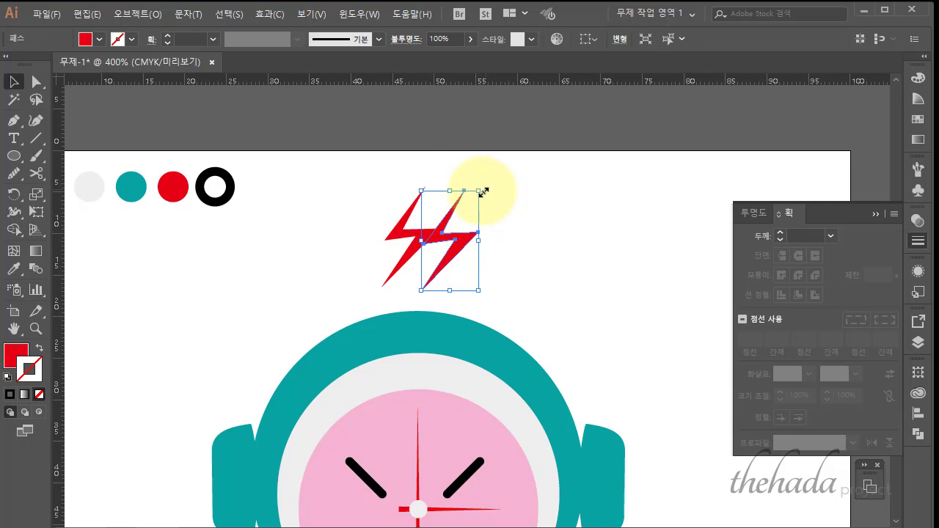
# Step: Duplicate the bolt to the right, making the copy smaller and tilted
pyautogui.moveTo(482, 193)
pyautogui.mouseDown()
pyautogui.moveTo(462, 221)
pyautogui.moveTo(462, 257)
pyautogui.mouseUp()
pyautogui.moveTo(478, 212)
pyautogui.mouseDown()
pyautogui.moveTo(487, 235)
pyautogui.moveTo(511, 252)
pyautogui.mouseUp()
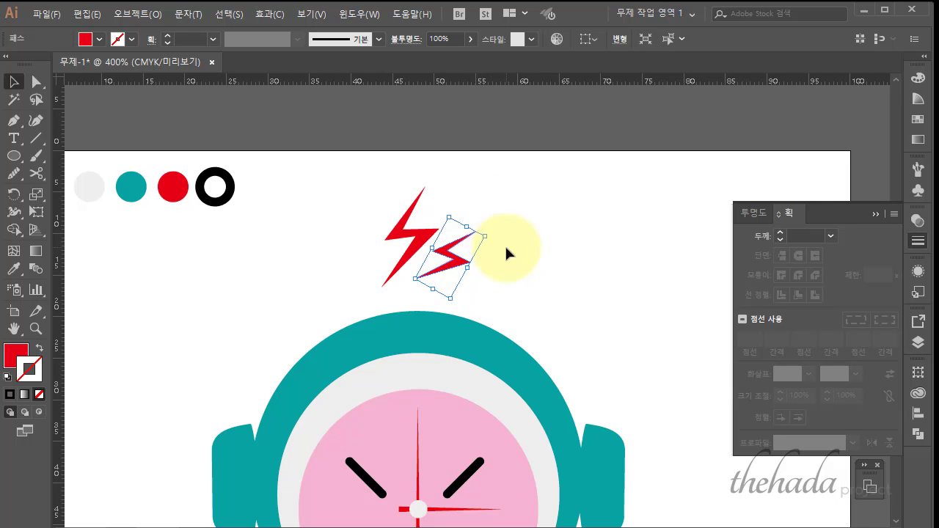
pyautogui.click(462, 275)
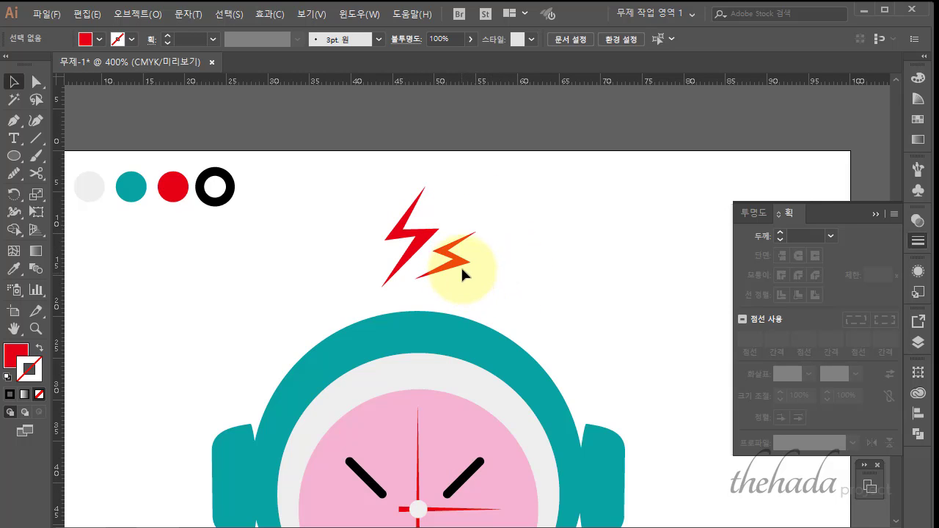
# Step: Pull the left bolt's top anchor point up and right, then zoom out
pyautogui.click(391, 236)
pyautogui.click(36, 81)
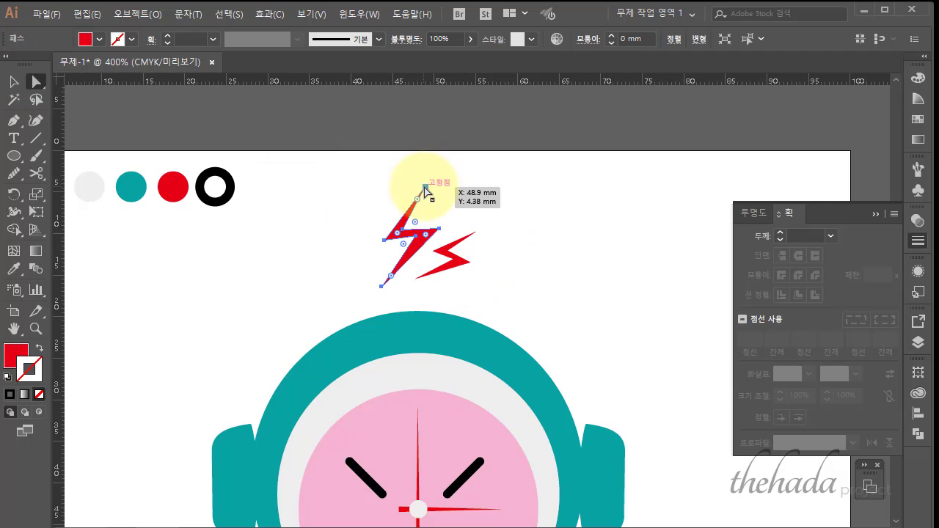
pyautogui.moveTo(425, 190); pyautogui.dragTo(438, 175)
pyautogui.click(514, 189)
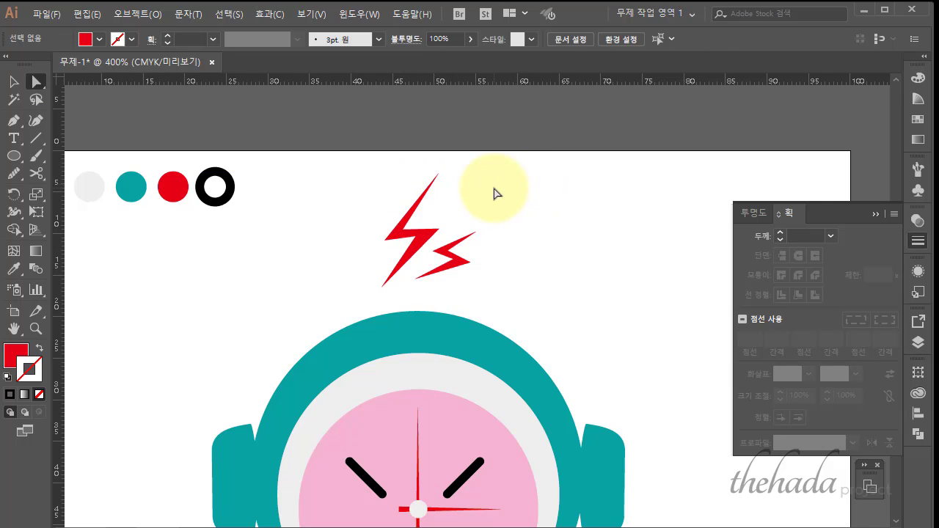
pyautogui.hotkey('ctrl', '-')
pyautogui.hotkey('ctrl', '-')
pyautogui.hotkey('ctrl', '-')
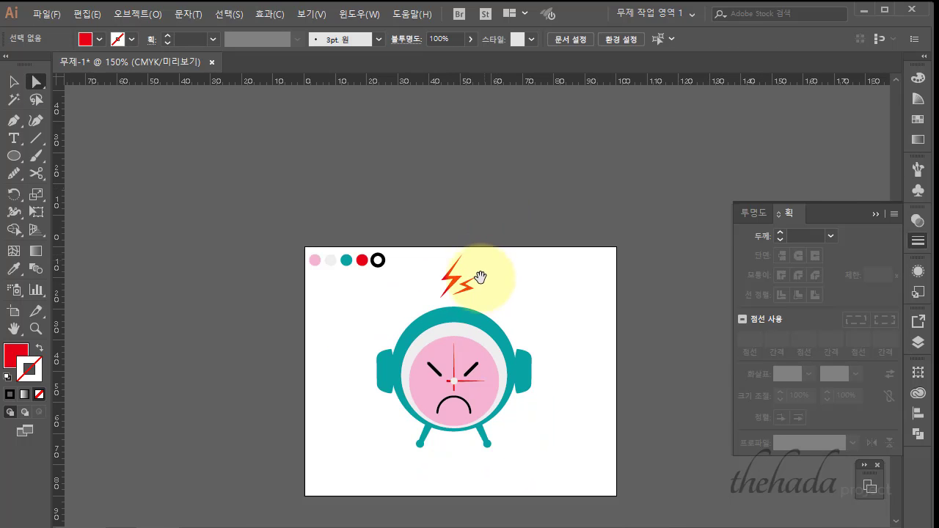
# Step: Move the whole clock drawing with its bolts slightly lower on the artboard
pyautogui.moveTo(480, 276); pyautogui.dragTo(452, 206)
pyautogui.click(14, 82)
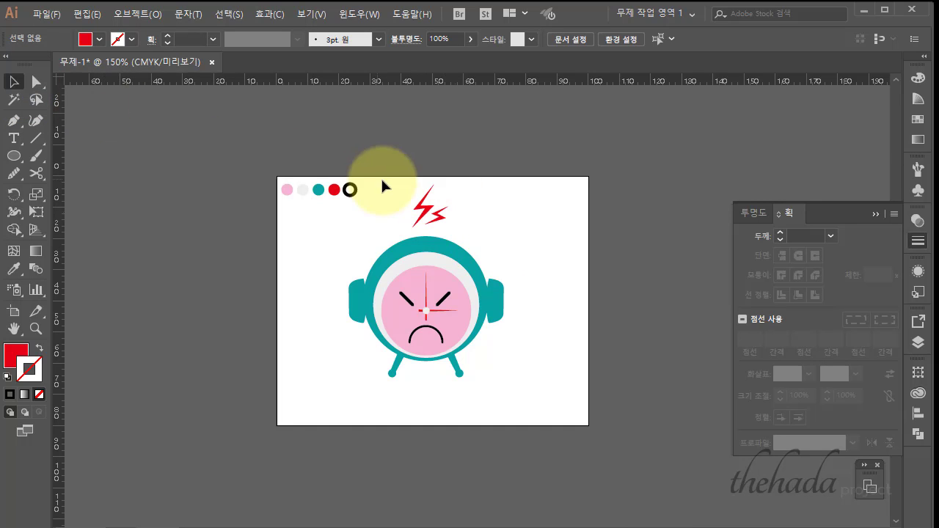
pyautogui.moveTo(325, 205); pyautogui.dragTo(509, 381)
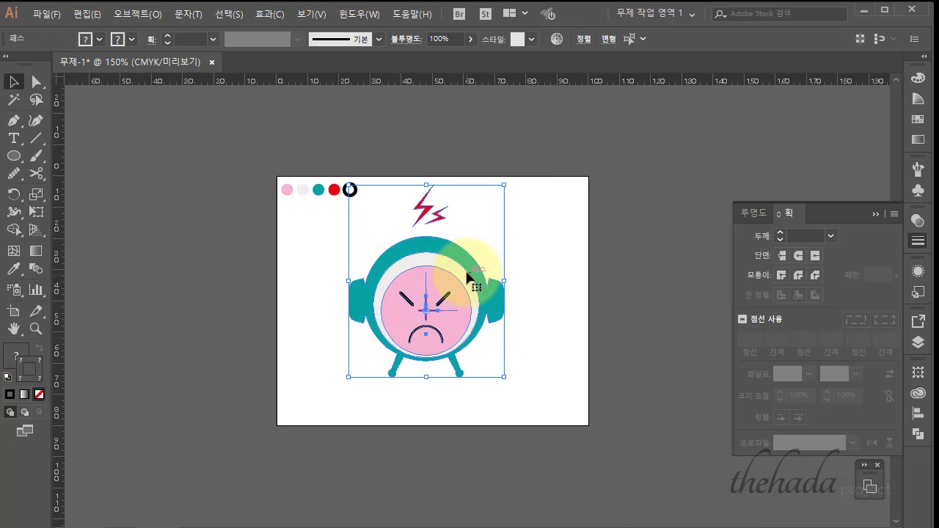
pyautogui.moveTo(466, 270); pyautogui.dragTo(473, 295)
pyautogui.click(634, 368)
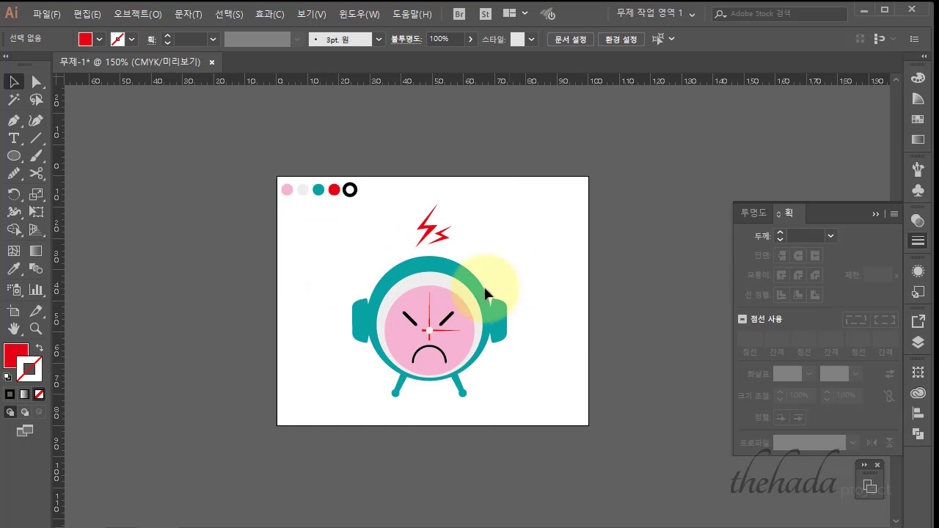
pyautogui.moveTo(279, 168); pyautogui.dragTo(363, 204)
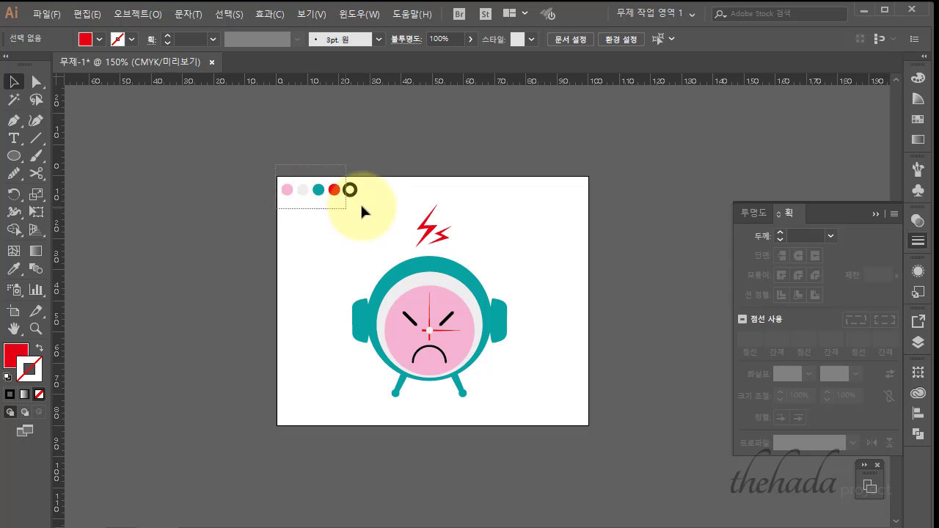
pyautogui.click(561, 290)
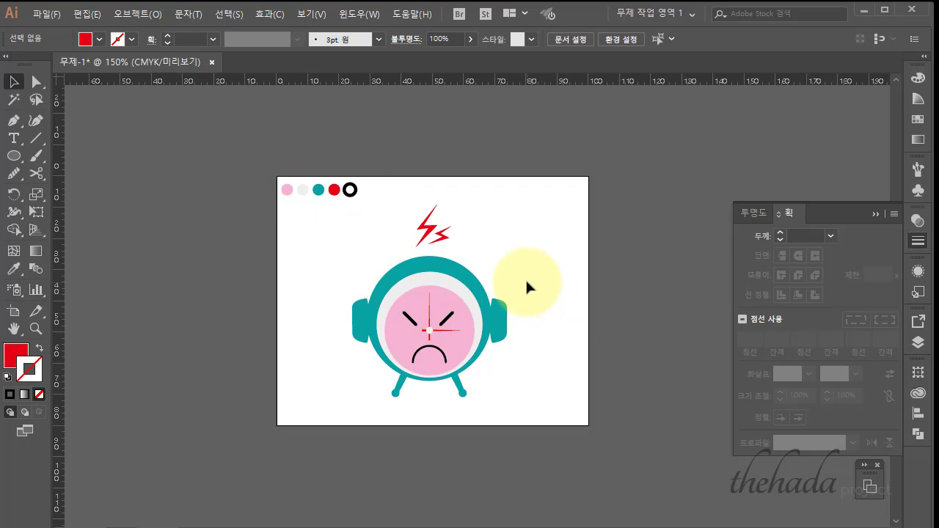